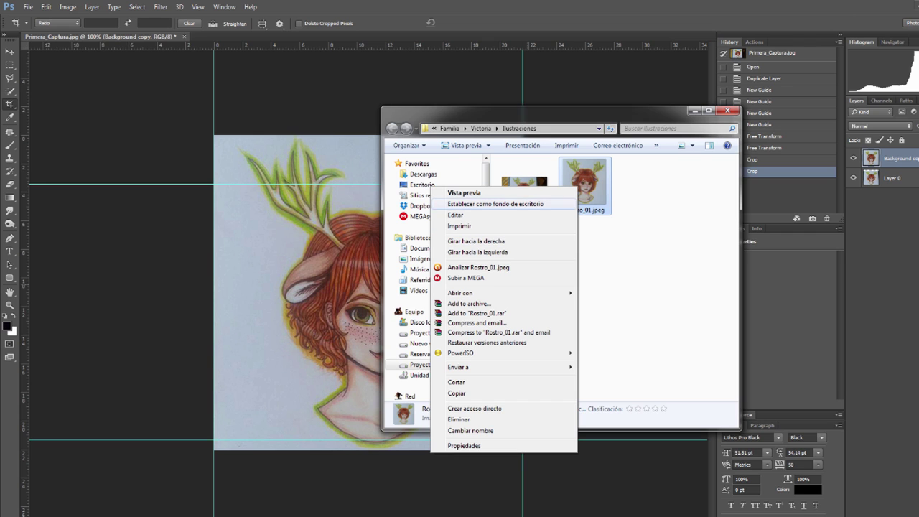
Step: Preview Rostro_01.jpeg, then drag it from Explorer into Photoshop as a new document
key("Return")
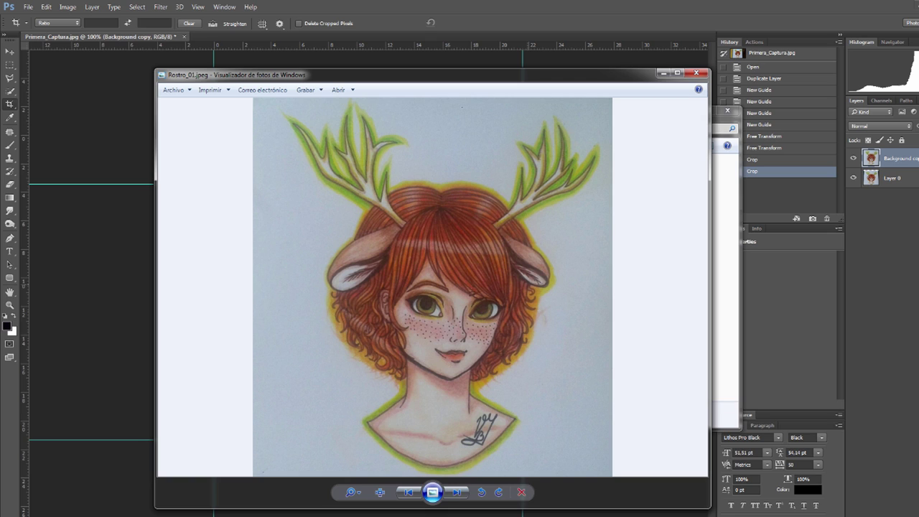
right_click(497, 323)
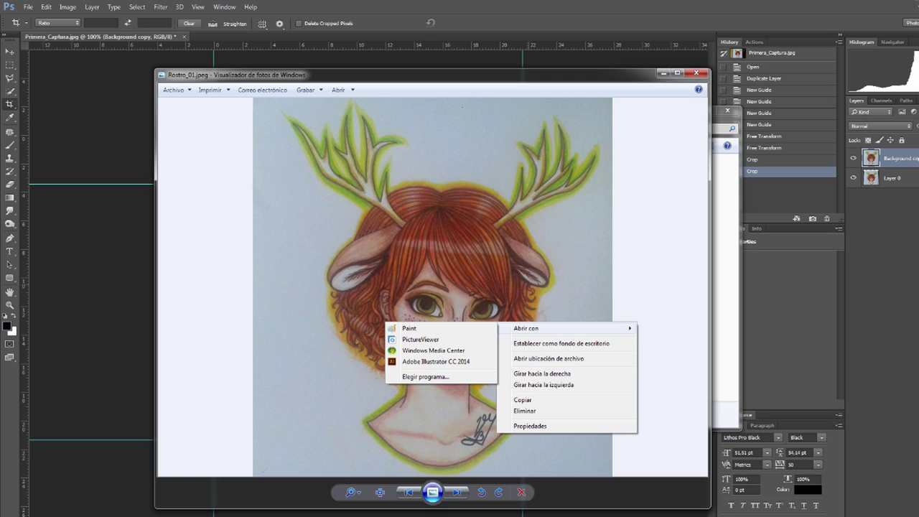
left_click(420, 339)
mouse_move(215, 74)
left_mouse_down()
mouse_move(586, 95)
mouse_move(896, 95)
left_mouse_up()
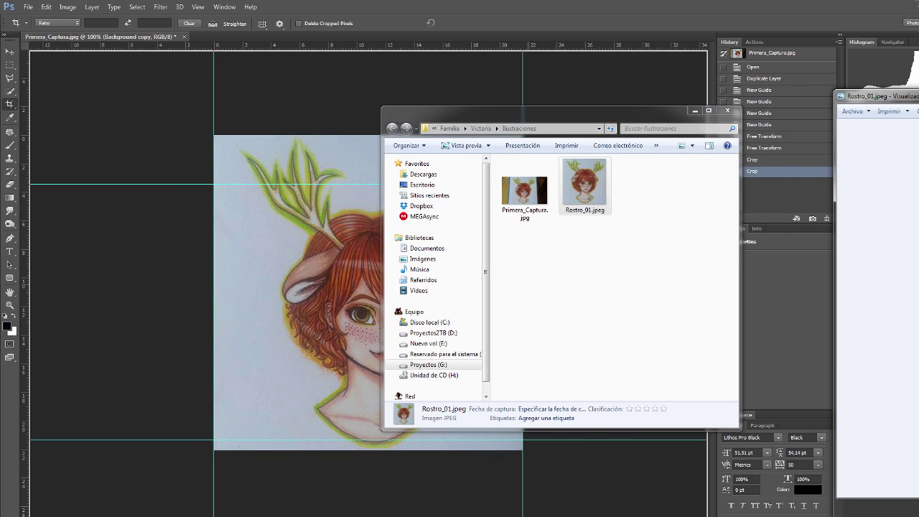
left_click_drag(585, 183, 320, 36)
key("v")
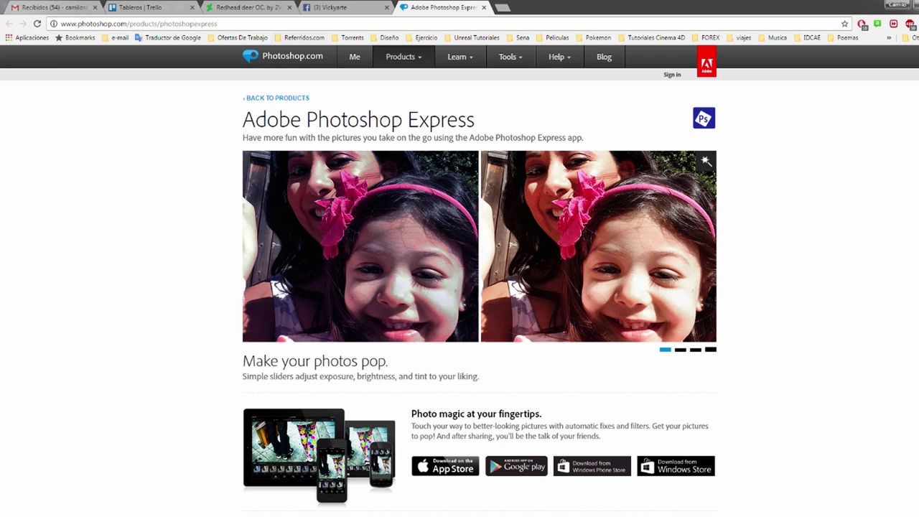
Step: Switch Chrome back to the artist's Facebook tab
key("ctrl+shift+Tab")
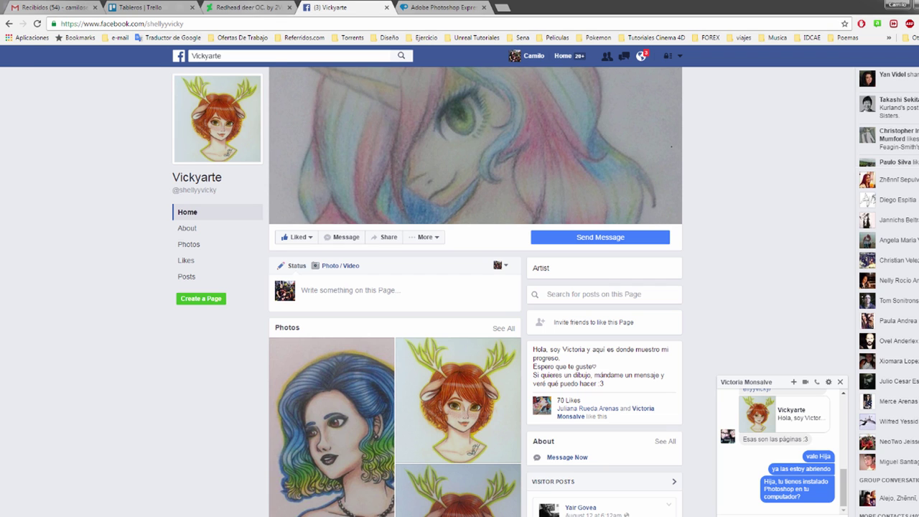
Step: Switch Chrome to the Redhead deer OC page tab
key("ctrl+shift+Tab")
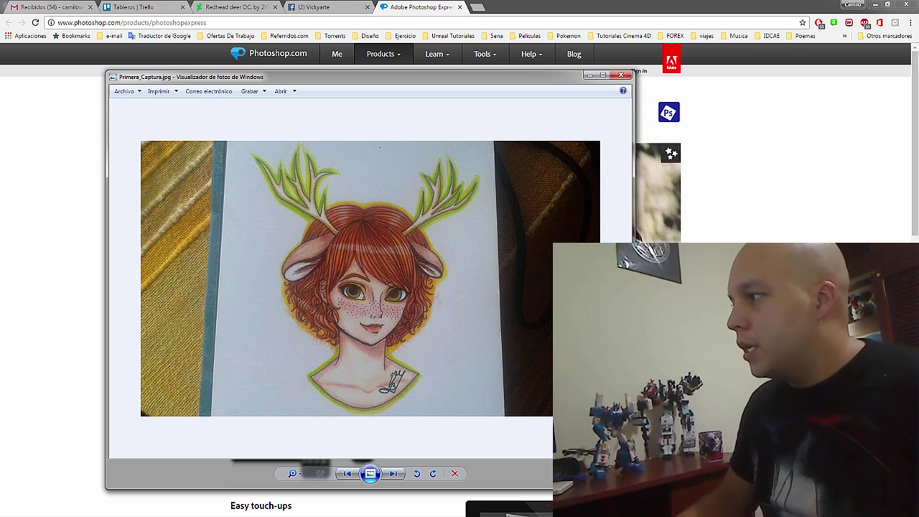
Step: Bring the Google Images backlit-window results forward and maximize that window
key("alt+Tab")
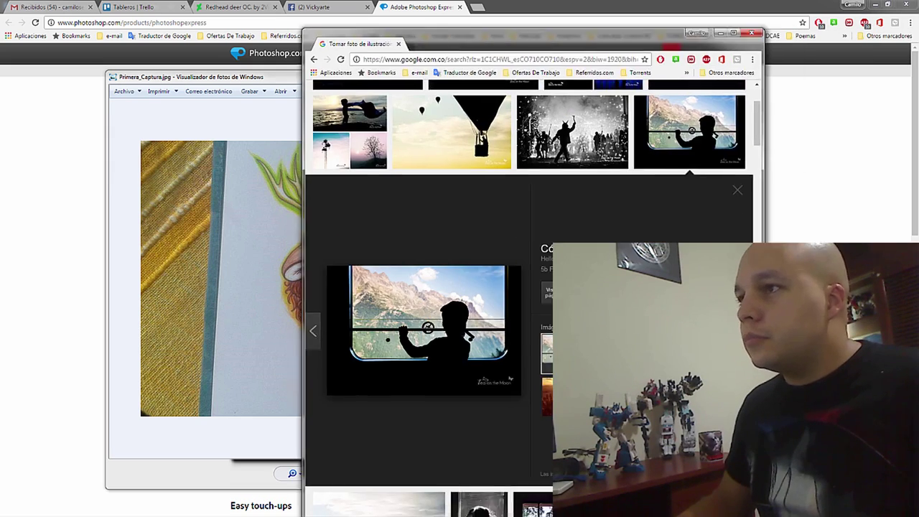
left_click_drag(503, 40, 328, 0)
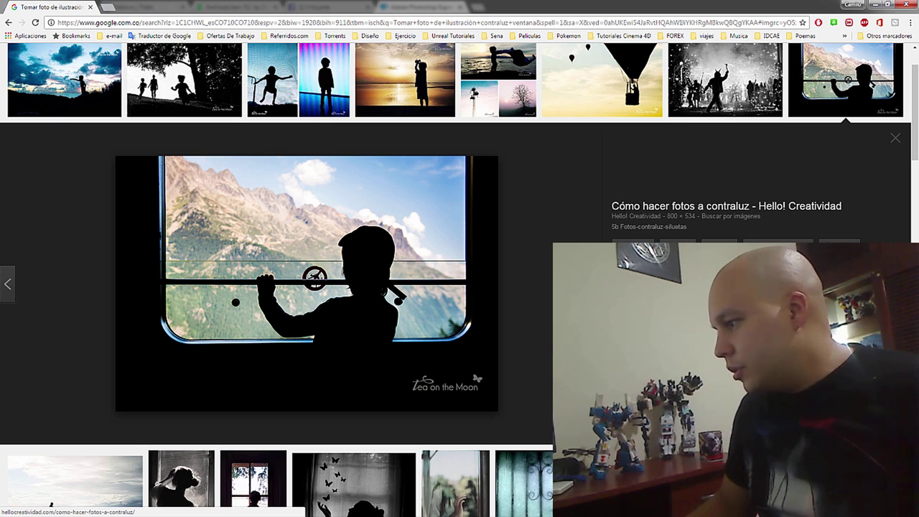
Step: Back in Photoshop, create a new blank document 1200 pixels wide
key("alt+Tab")
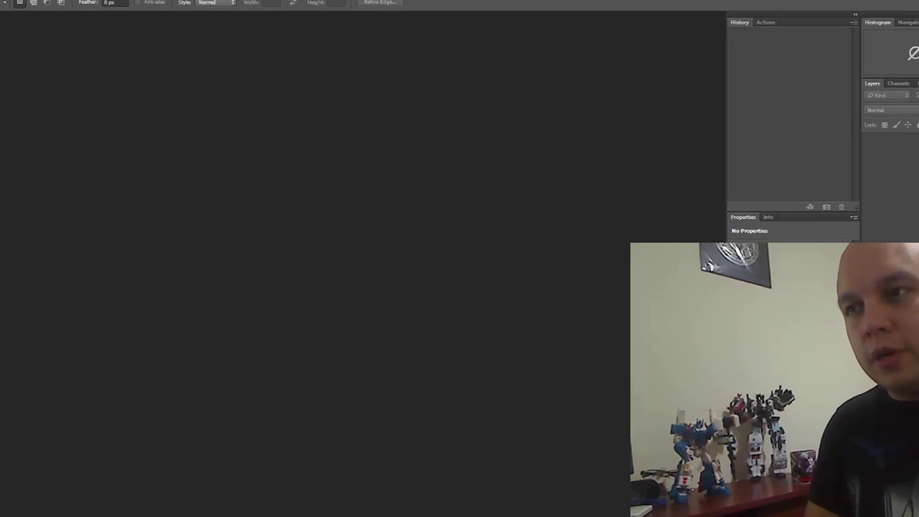
key("ctrl+n")
key("Tab")
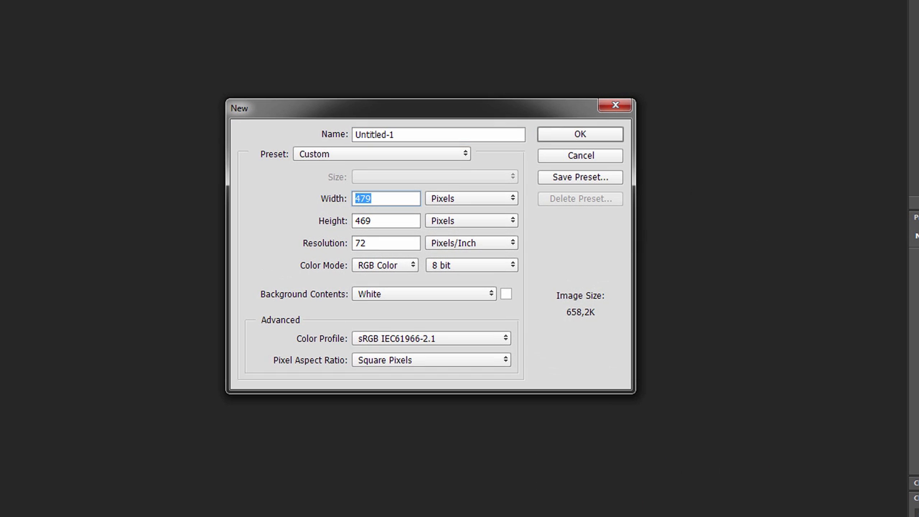
key("Tab")
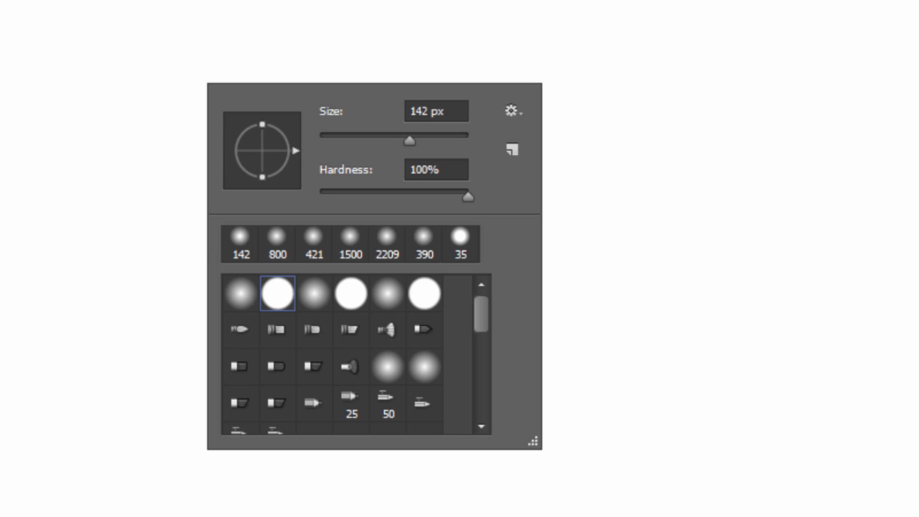
Step: Set a 30 px brush and sketch a table, stick figure with camera, and arrow down from the lamp
type("30")
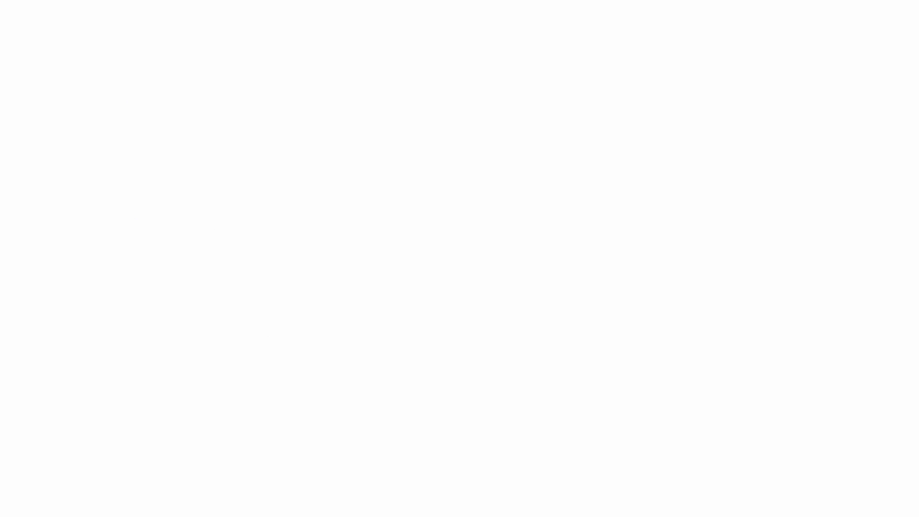
type("6")
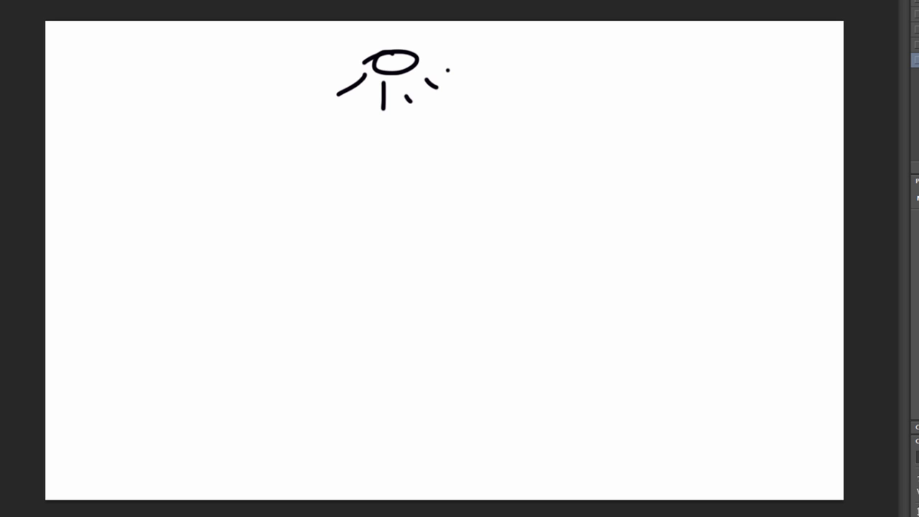
mouse_move(376, 340)
left_mouse_down()
mouse_move(498, 331)
mouse_move(502, 415)
mouse_move(406, 360)
left_mouse_up()
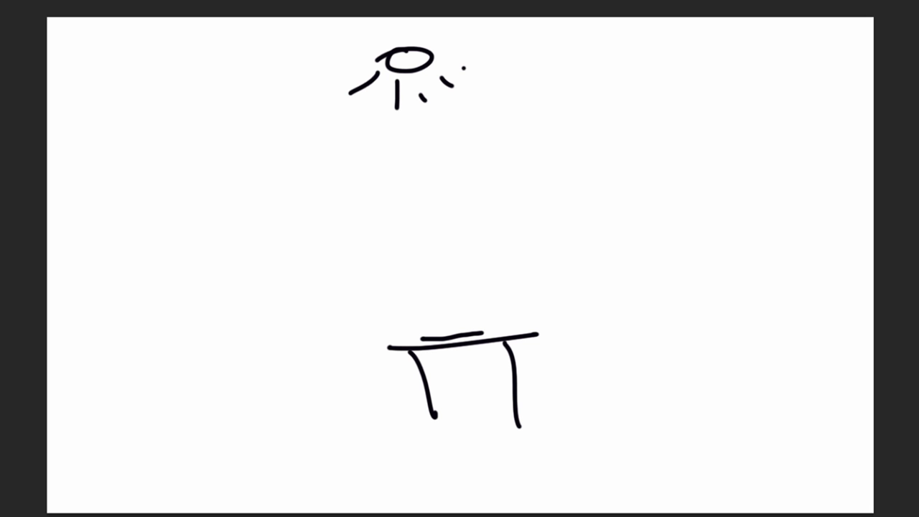
left_click_drag(369, 240, 351, 237)
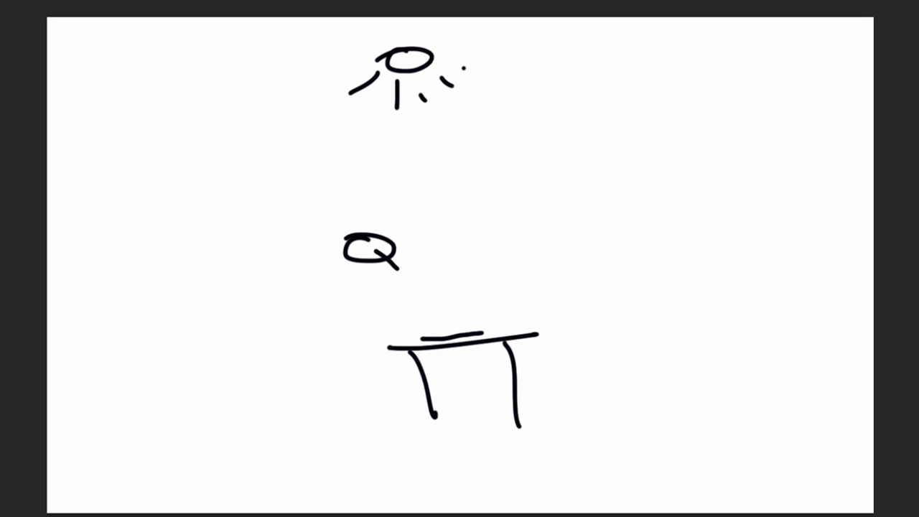
left_click_drag(359, 285, 339, 303)
mouse_move(406, 281)
left_mouse_down()
mouse_move(442, 291)
mouse_move(404, 296)
left_mouse_up()
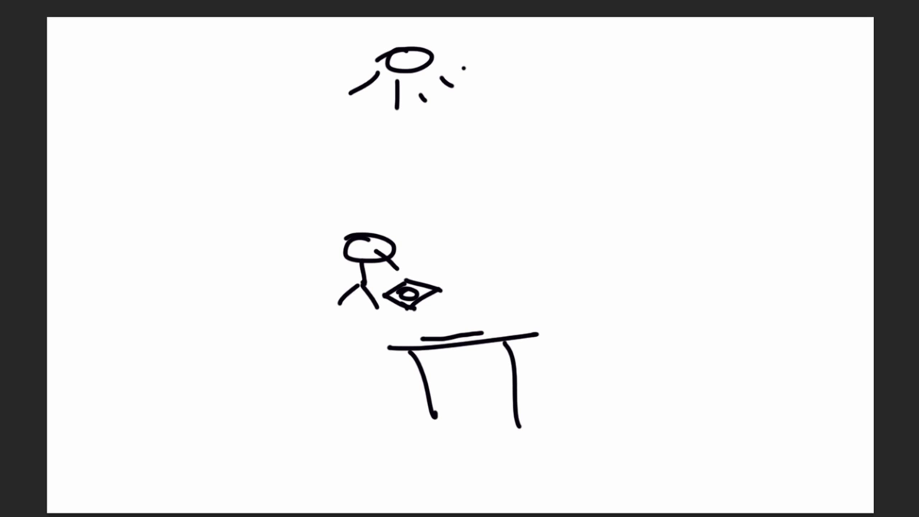
left_click_drag(412, 117, 423, 219)
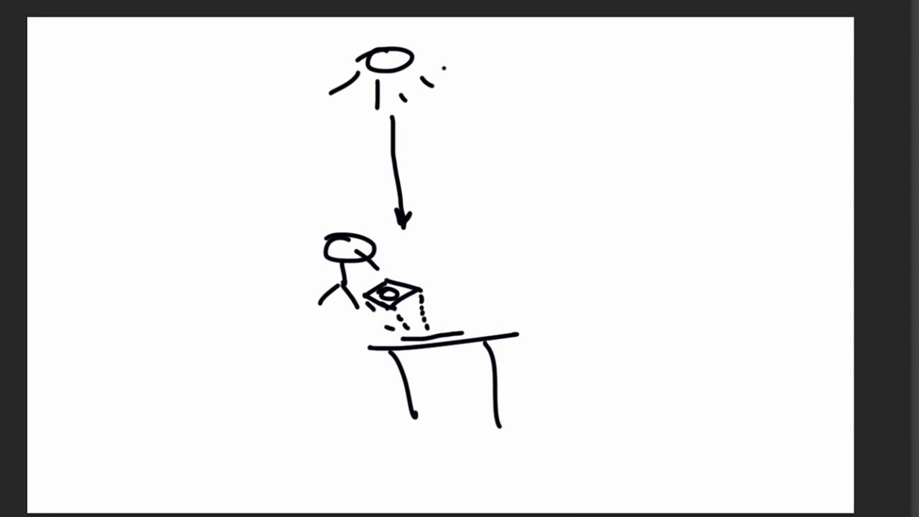
Step: Draw a window frame with a small pane inside it
left_click_drag(626, 178, 635, 305)
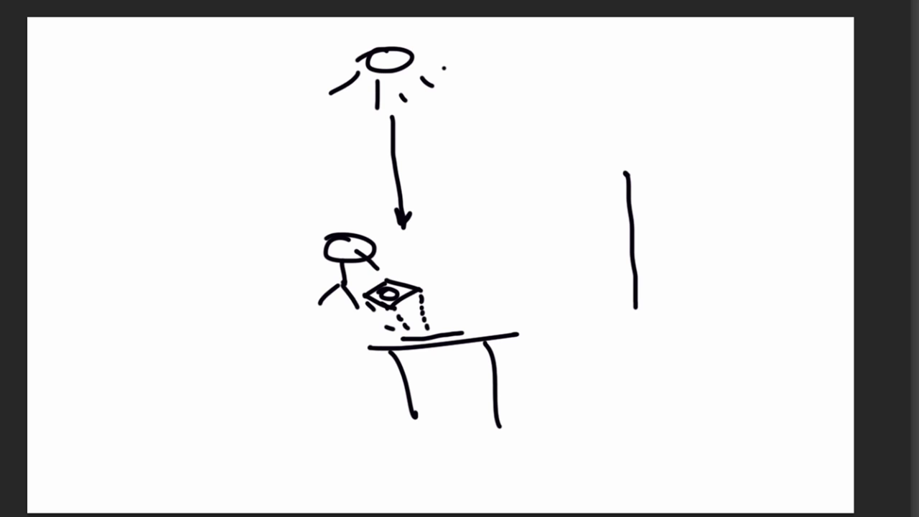
left_click_drag(626, 174, 688, 151)
left_click_drag(636, 313, 689, 329)
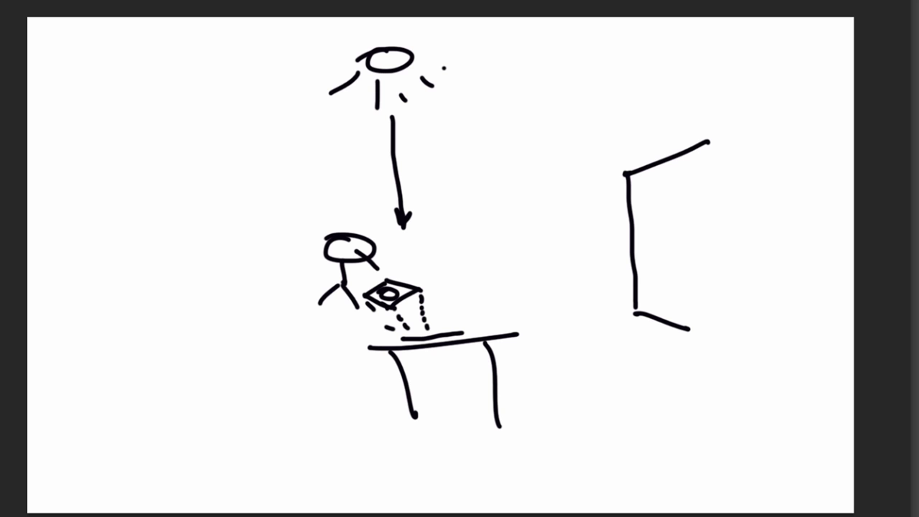
mouse_move(705, 144)
left_mouse_down()
mouse_move(727, 322)
mouse_move(639, 314)
left_mouse_up()
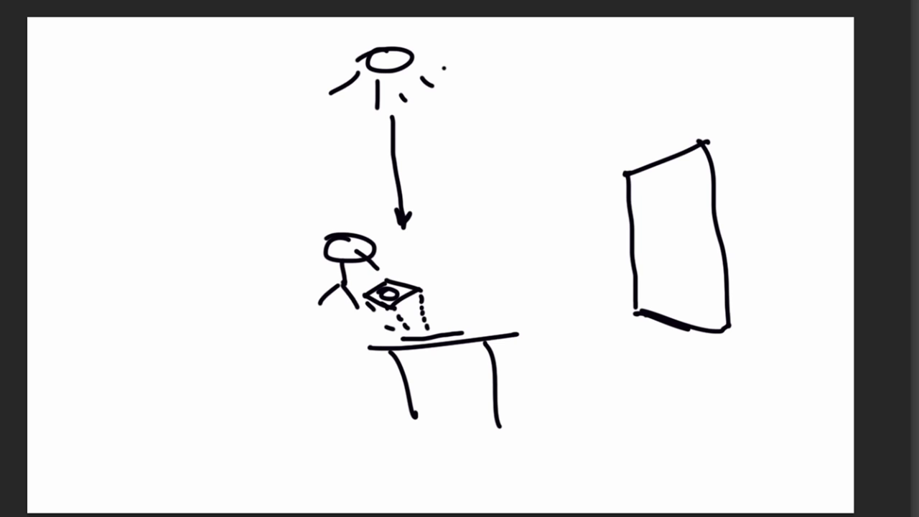
mouse_move(652, 228)
left_mouse_down()
mouse_move(684, 219)
mouse_move(661, 266)
mouse_move(701, 269)
left_mouse_up()
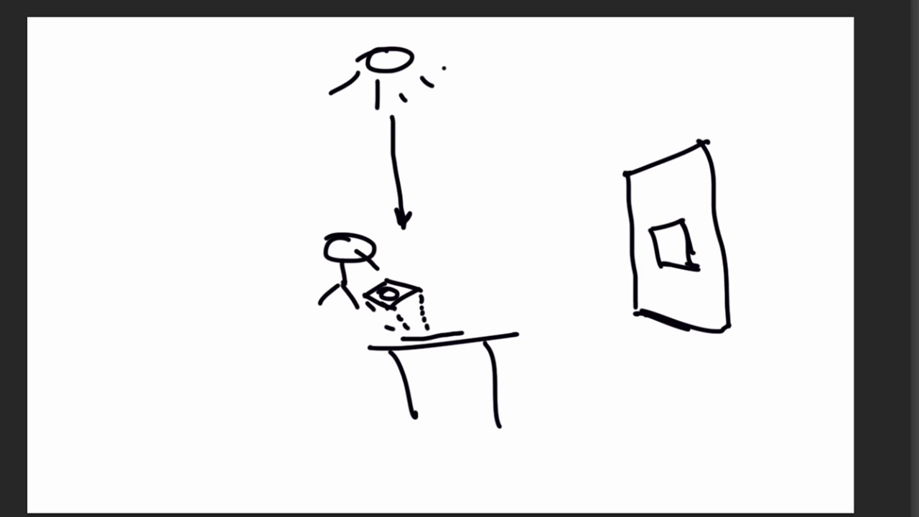
Step: Add a rayed sun at the right and a second camera-holding figure left of the window
left_click_drag(801, 117, 853, 165)
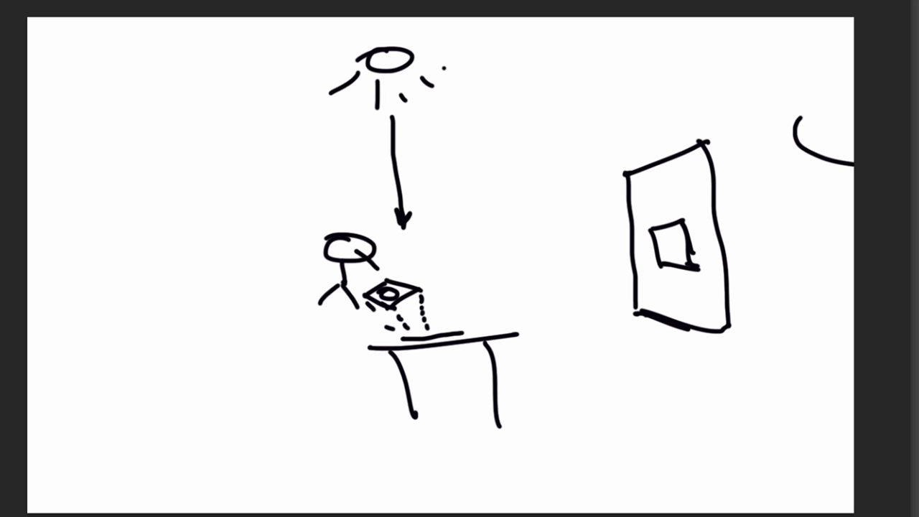
left_click_drag(790, 124, 758, 123)
mouse_move(794, 140)
left_mouse_down()
mouse_move(764, 150)
mouse_move(792, 177)
mouse_move(731, 231)
left_mouse_up()
left_click(812, 165)
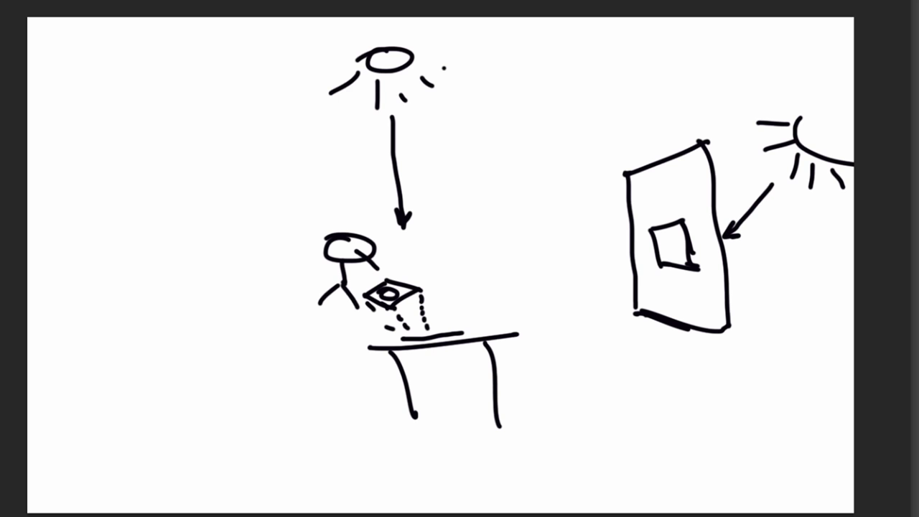
left_click_drag(592, 231, 609, 236)
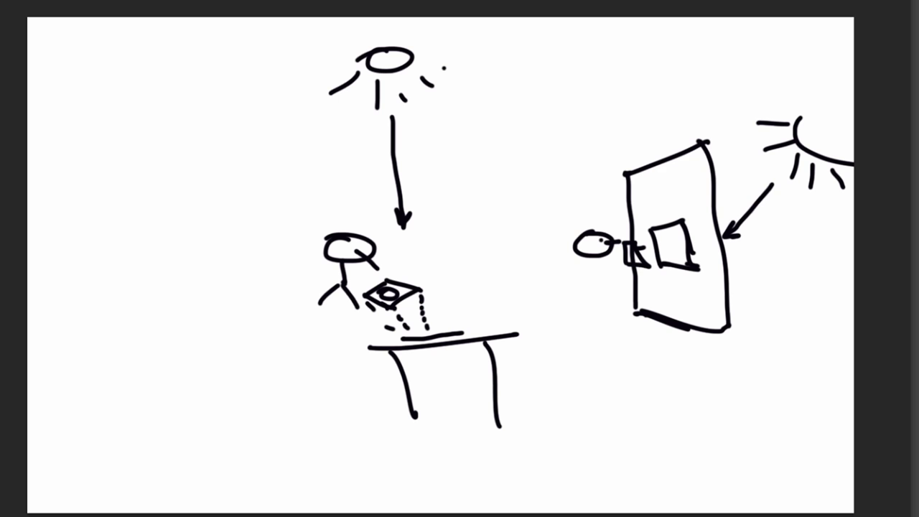
mouse_move(591, 260)
left_mouse_down()
mouse_move(597, 312)
mouse_move(615, 290)
left_mouse_up()
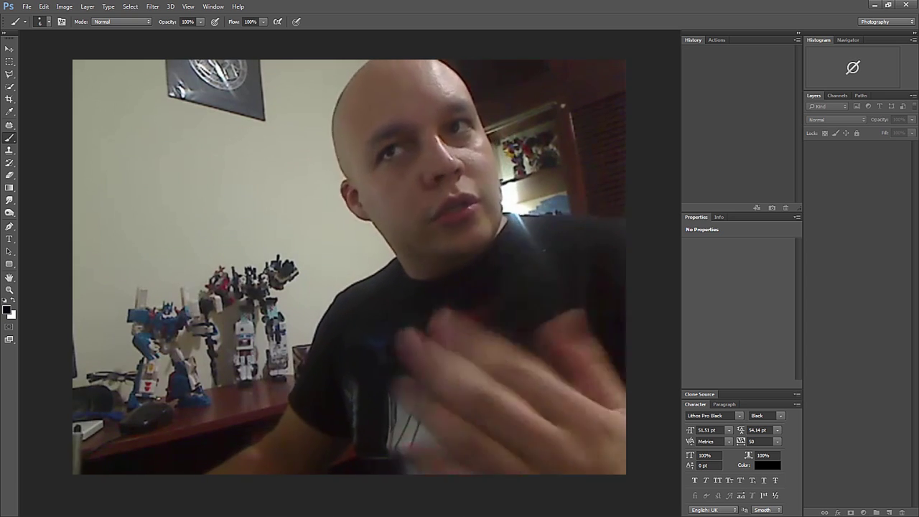
Step: Open the System Info report from Photoshop's Help menu, then close it
key("alt+h")
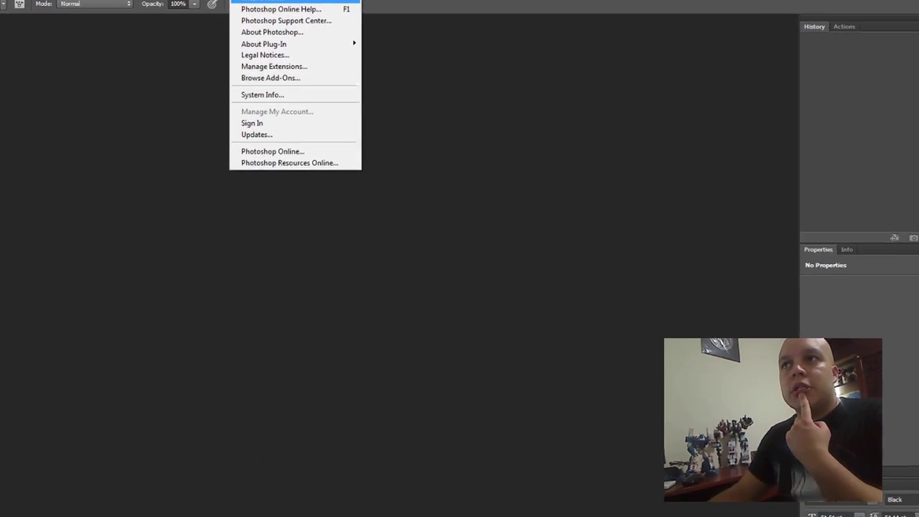
key("Up")
key("Up")
key("Up")
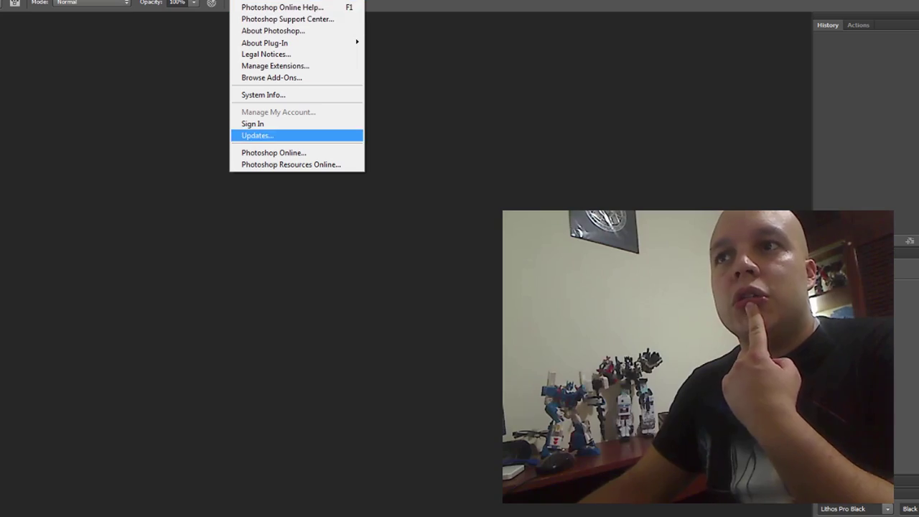
key("Up")
key("Down")
key("Up")
key("Up")
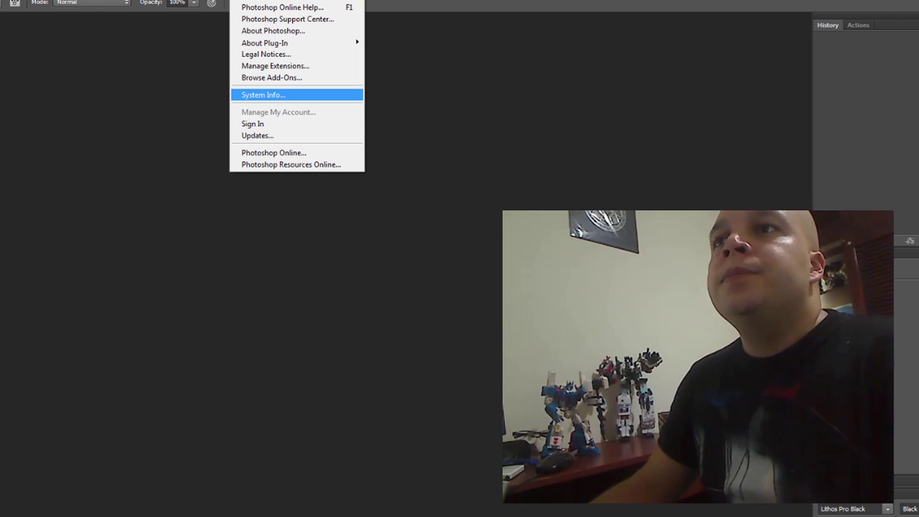
key("Return")
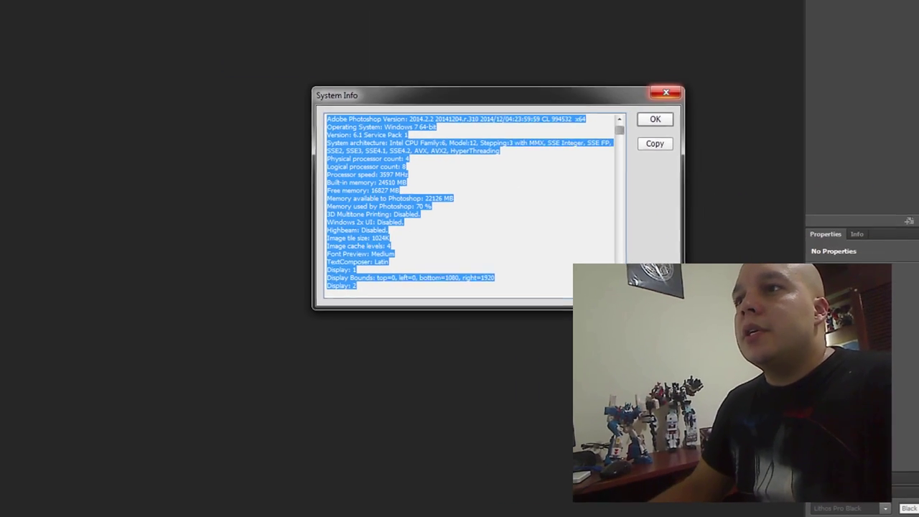
key("Tab")
key("Return")
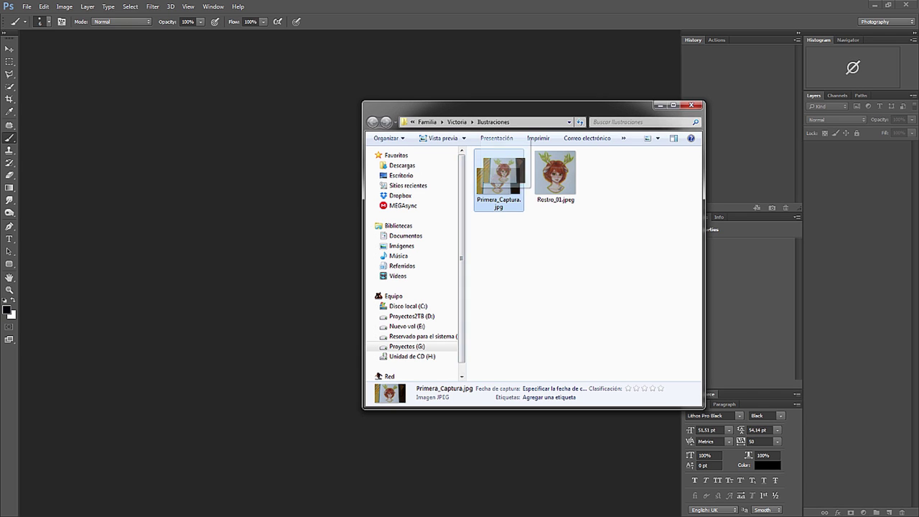
Step: Drag Primera_Captura.jpg into Photoshop, then pick the Crop tool and cancel it
mouse_move(498, 179)
left_mouse_down()
mouse_move(339, 245)
mouse_move(302, 244)
left_mouse_up()
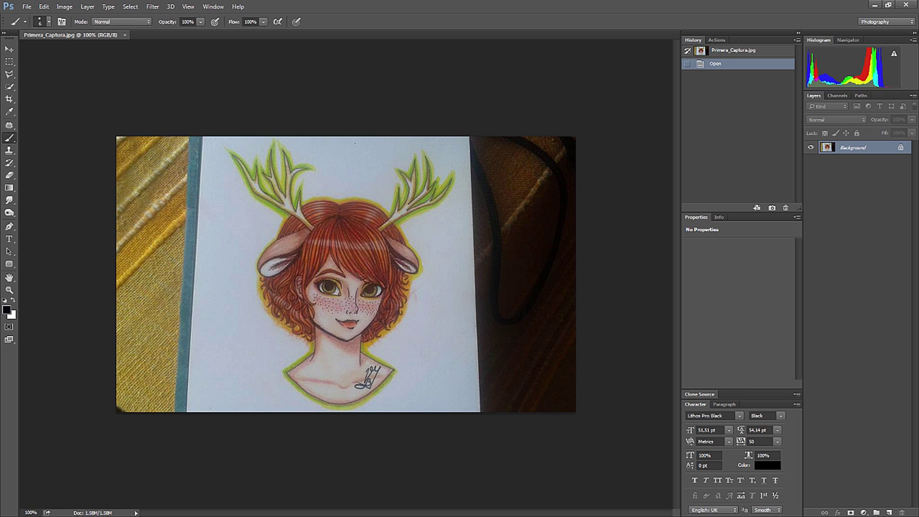
key("c")
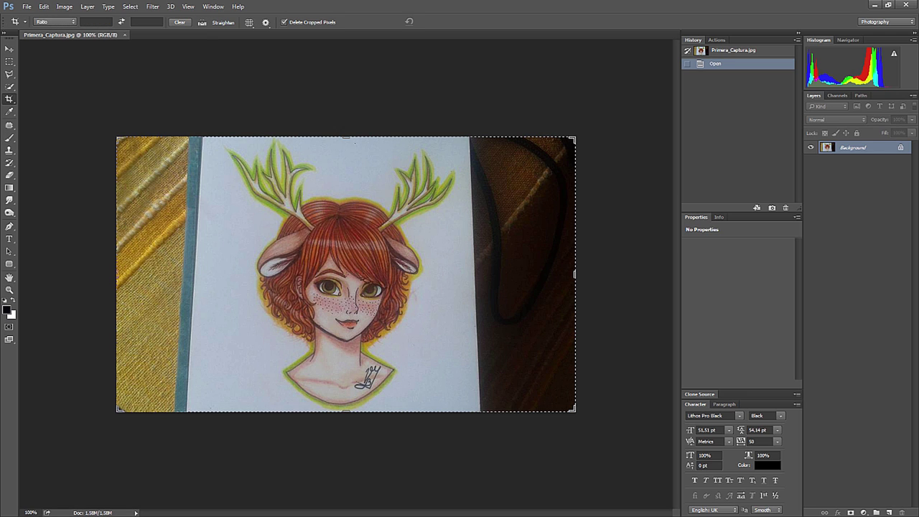
key("Escape")
Step: Duplicate Background as Background copy, keep the copy active, and show rulers
right_click(854, 148)
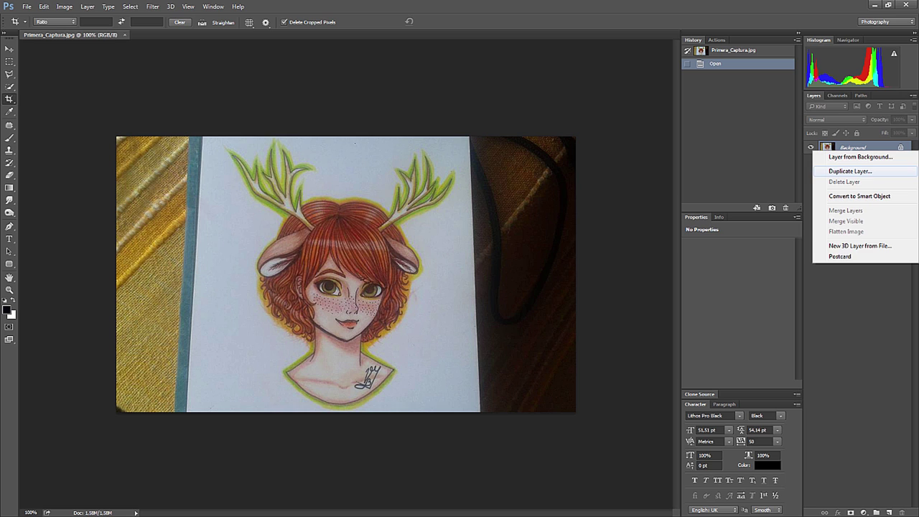
left_click(850, 171)
key("Return")
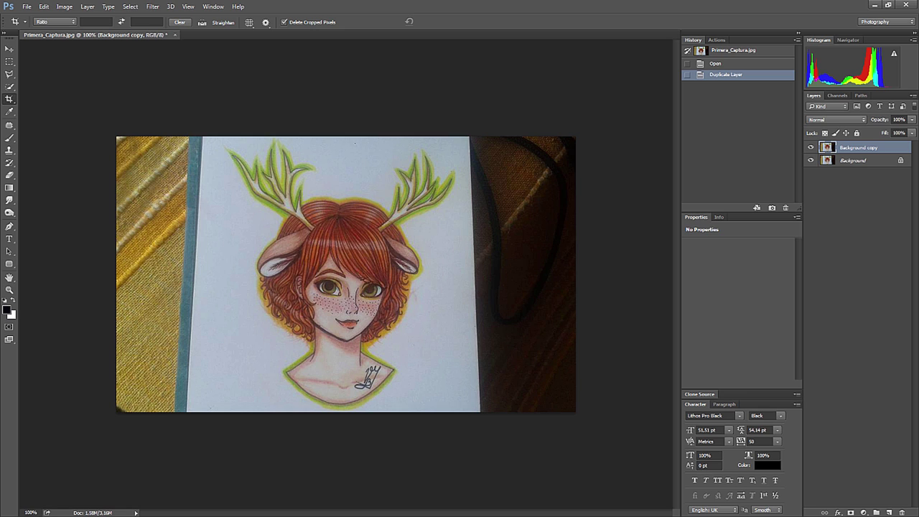
key("alt+bracketleft")
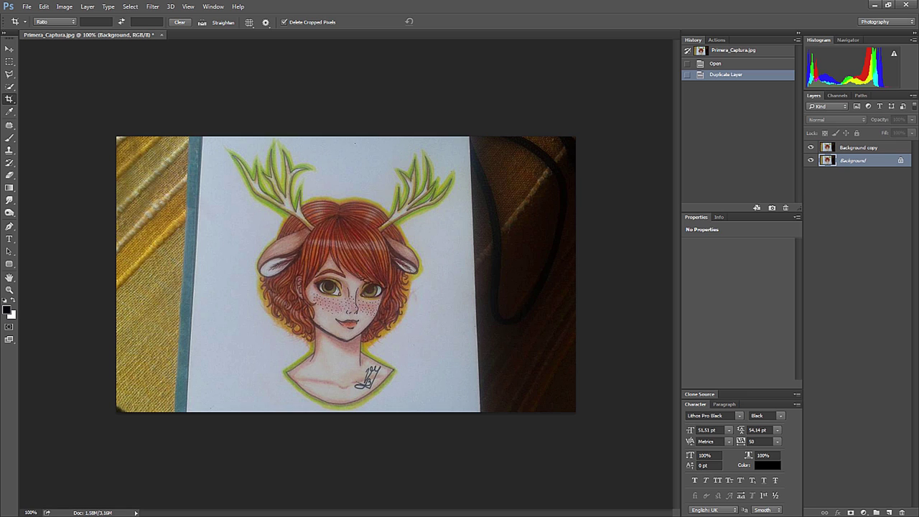
key("alt+bracketright")
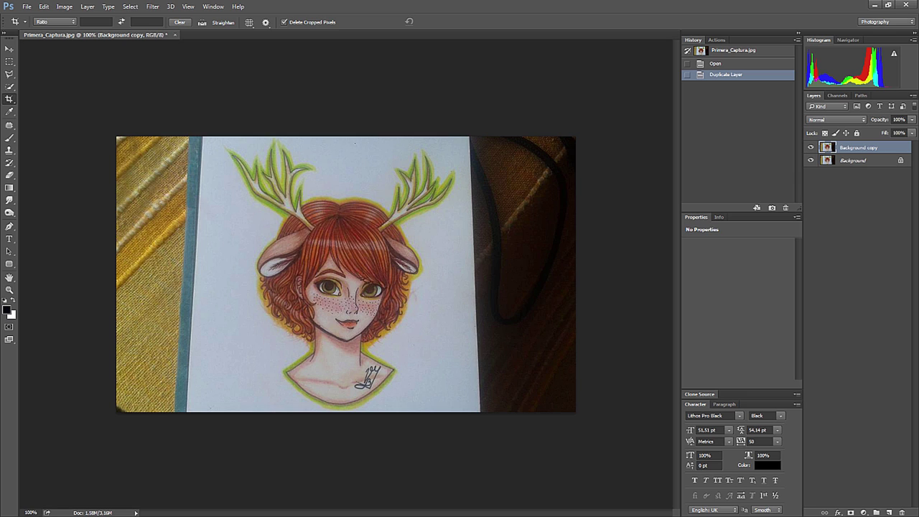
left_click(202, 22)
key("ctrl+r")
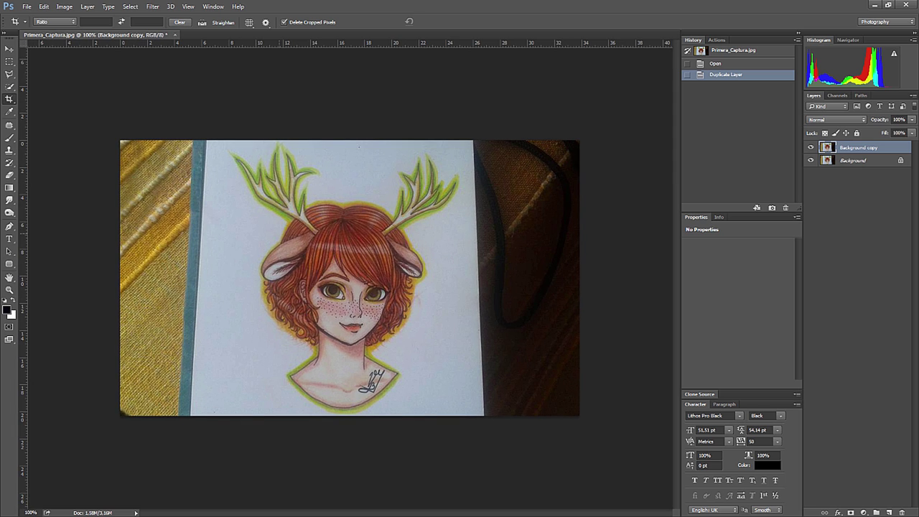
Step: Drag vertical guides to the paper's left and right edges and horizontal guides near its top and bottom
key("v")
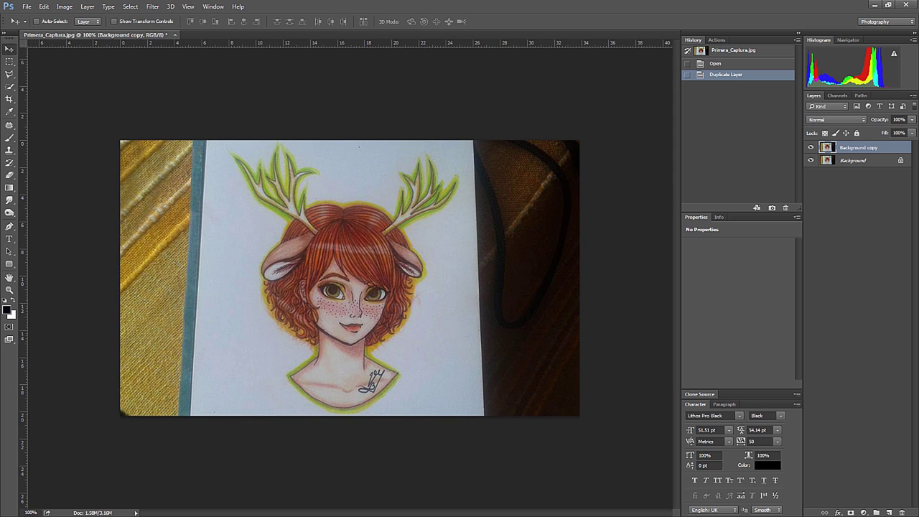
left_click_drag(22, 244, 190, 284)
left_click_drag(21, 301, 484, 363)
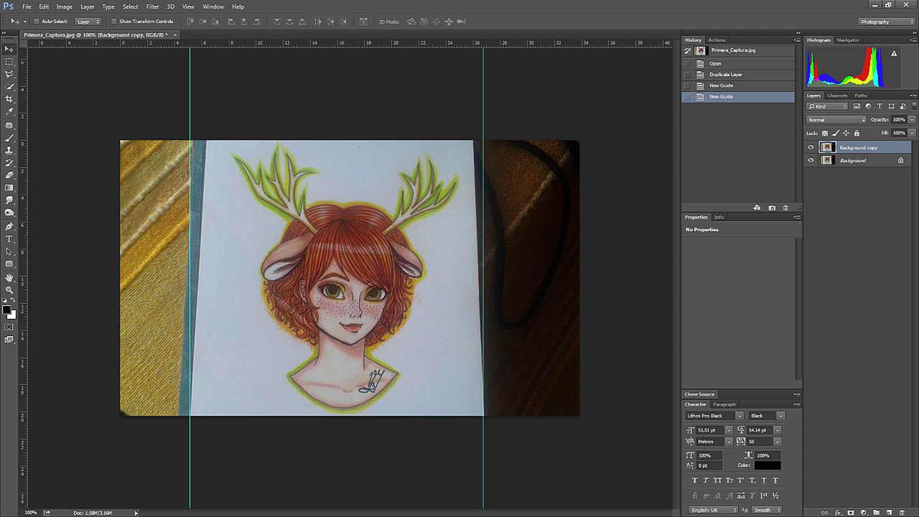
left_click_drag(398, 43, 398, 163)
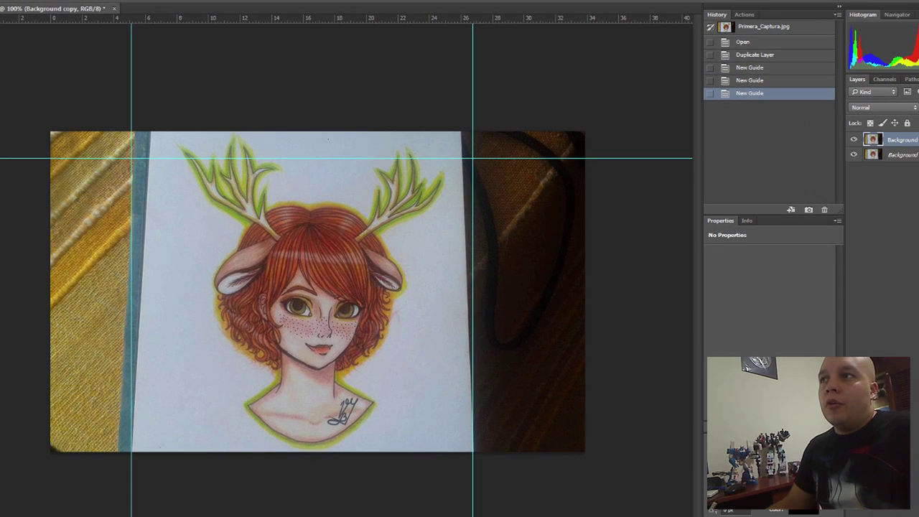
left_click_drag(438, 17, 471, 442)
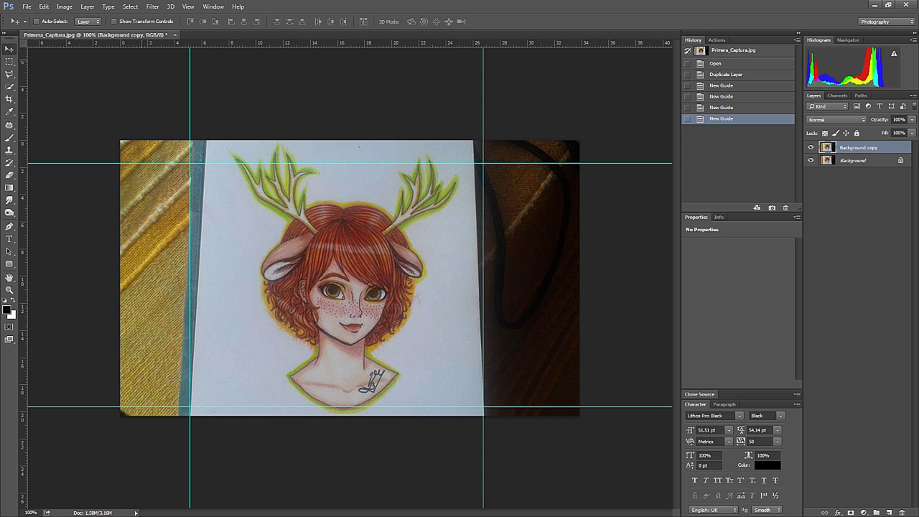
left_click(43, 6)
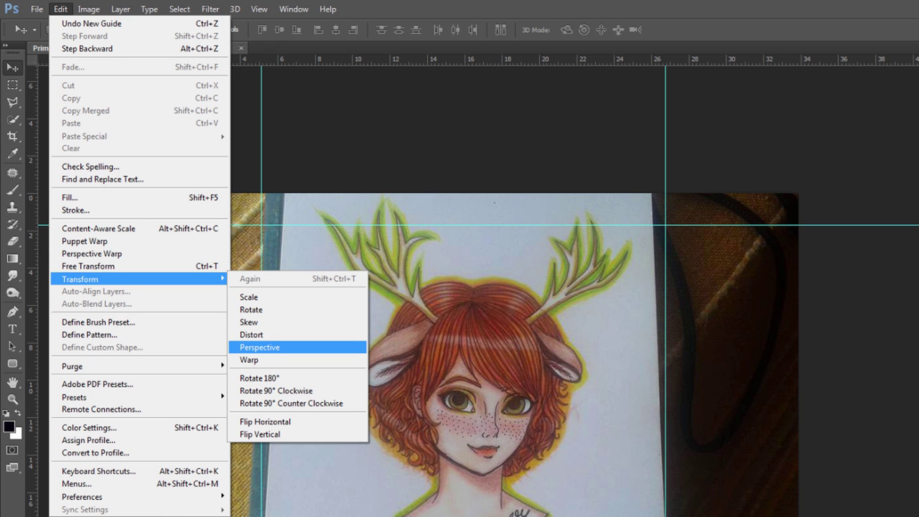
Step: Start a Perspective transform on Background copy and drag the corner handles toward the guides
left_click(272, 347)
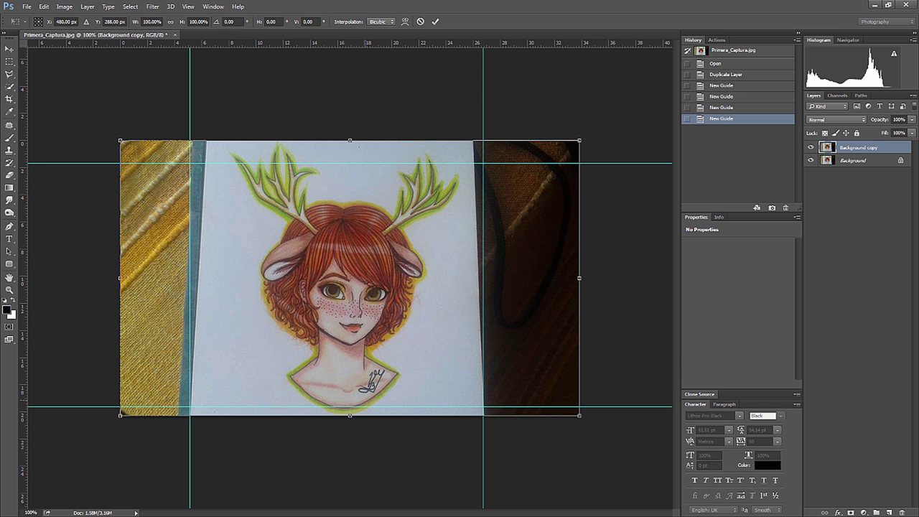
left_click_drag(579, 140, 603, 140)
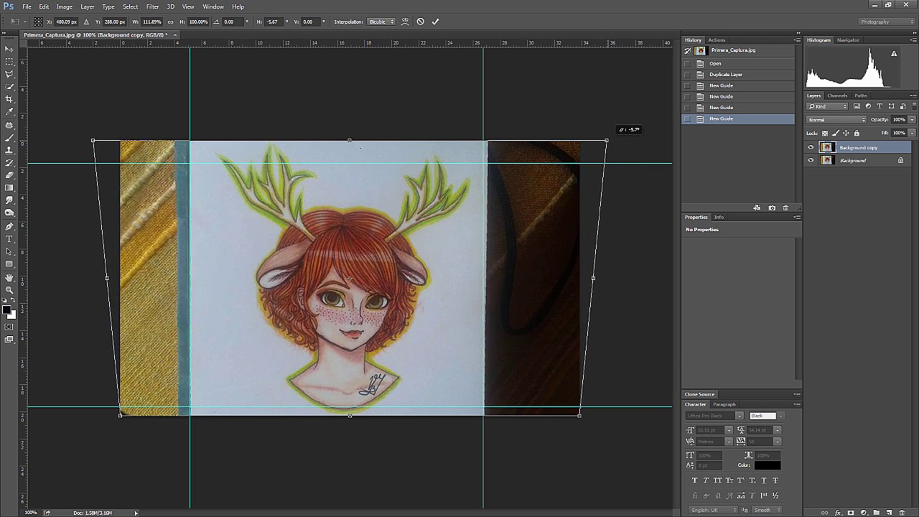
left_click_drag(603, 140, 605, 140)
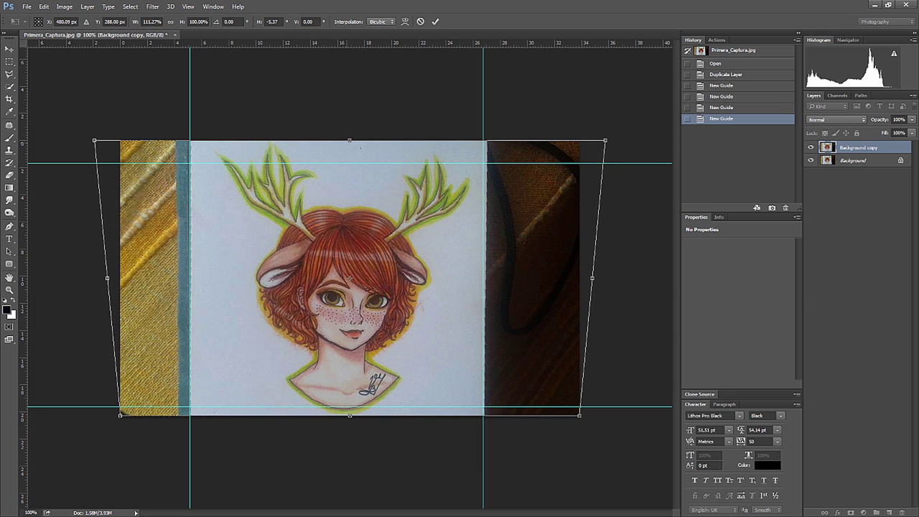
mouse_move(360, 147)
left_mouse_down()
mouse_move(319, 147)
mouse_move(359, 147)
left_mouse_up()
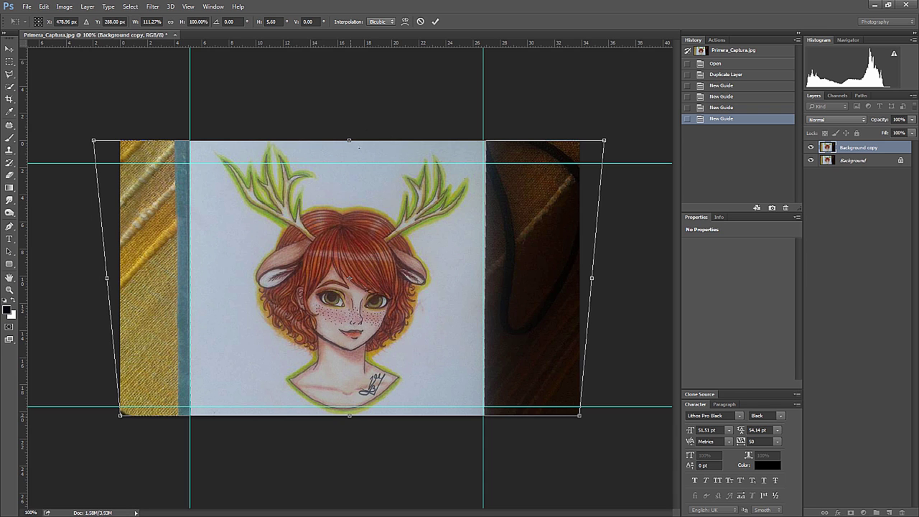
left_click_drag(349, 415, 350, 414)
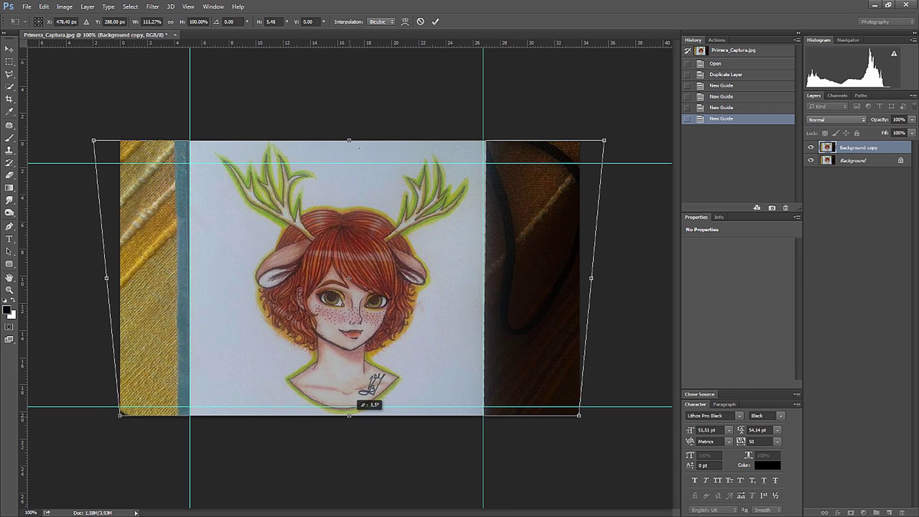
left_click_drag(350, 414, 349, 415)
left_click_drag(604, 140, 599, 140)
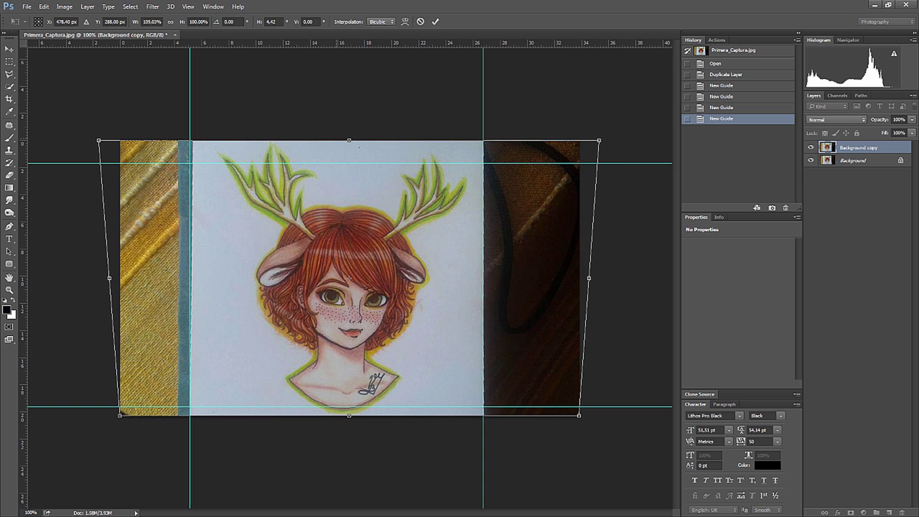
Step: Fine-tune the top corners until the paper's sides follow the guides, then commit the transform
left_click_drag(358, 147, 357, 146)
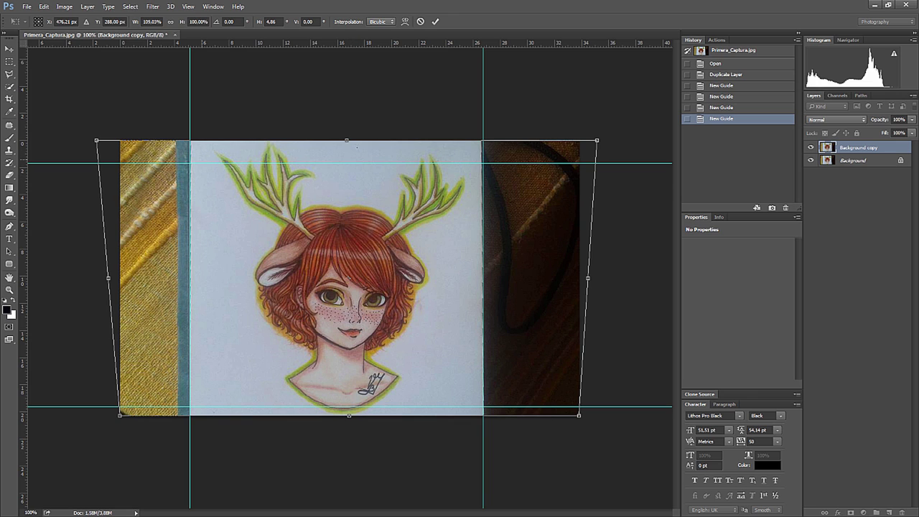
left_click_drag(96, 140, 95, 141)
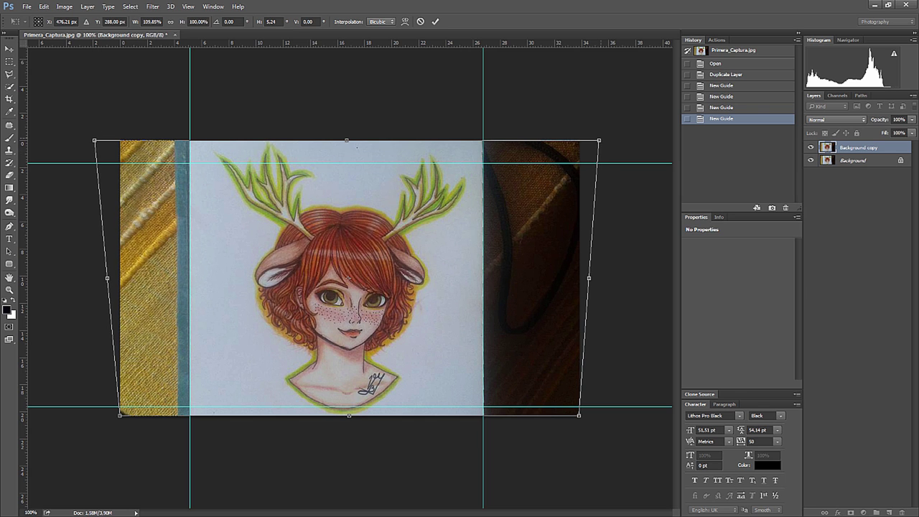
left_click_drag(599, 141, 600, 141)
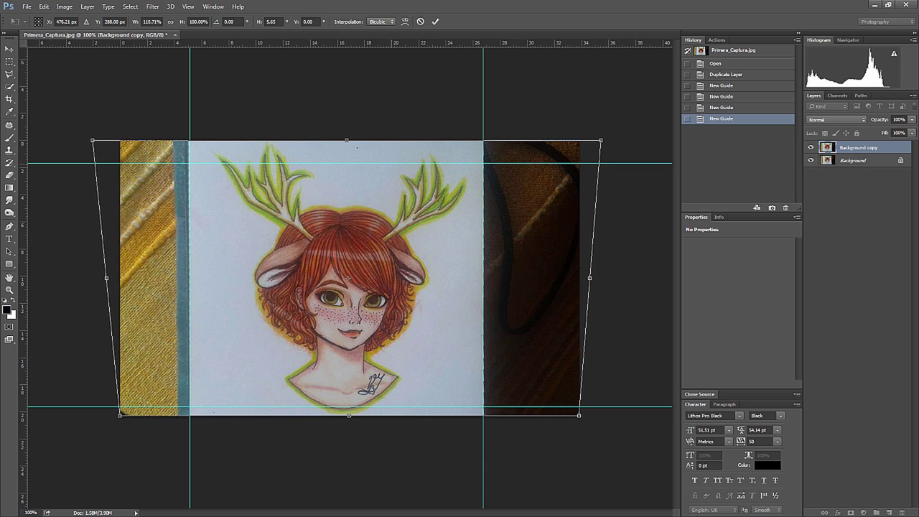
left_click_drag(92, 140, 96, 141)
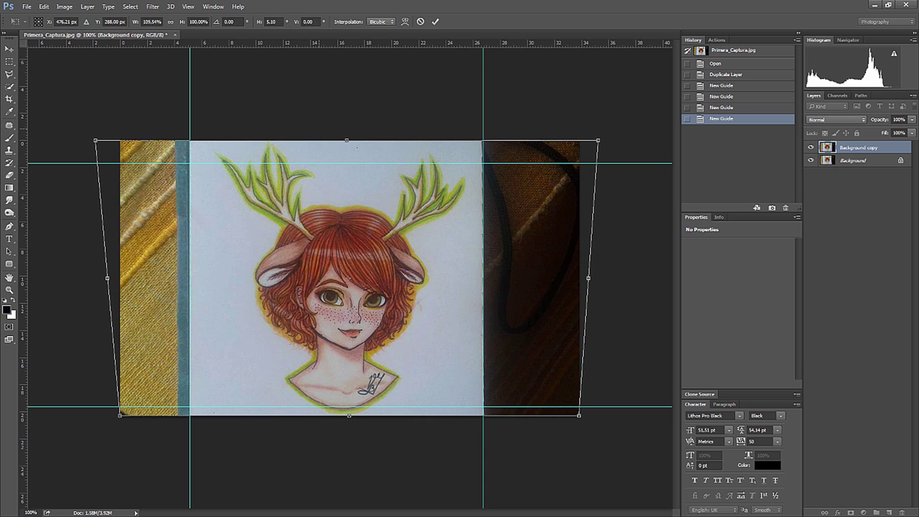
left_click_drag(357, 147, 357, 147)
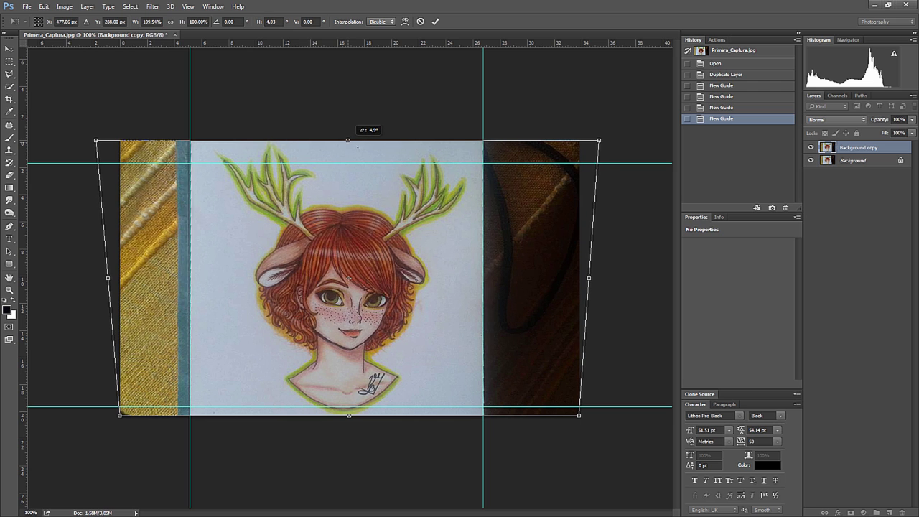
left_click_drag(358, 146, 357, 147)
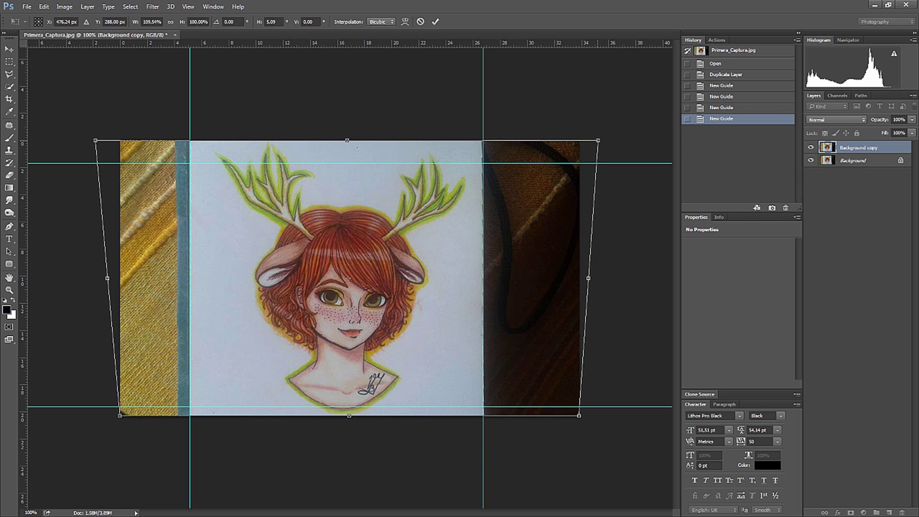
left_click_drag(598, 140, 599, 140)
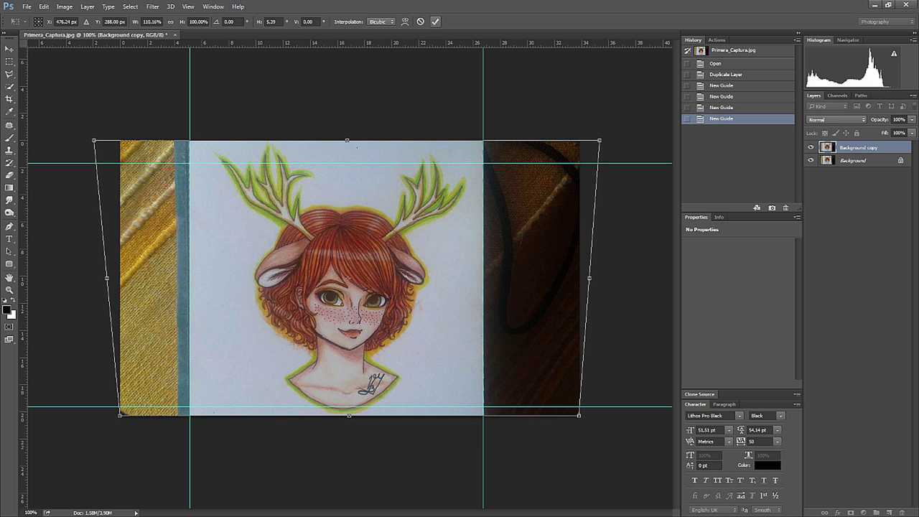
left_click(435, 22)
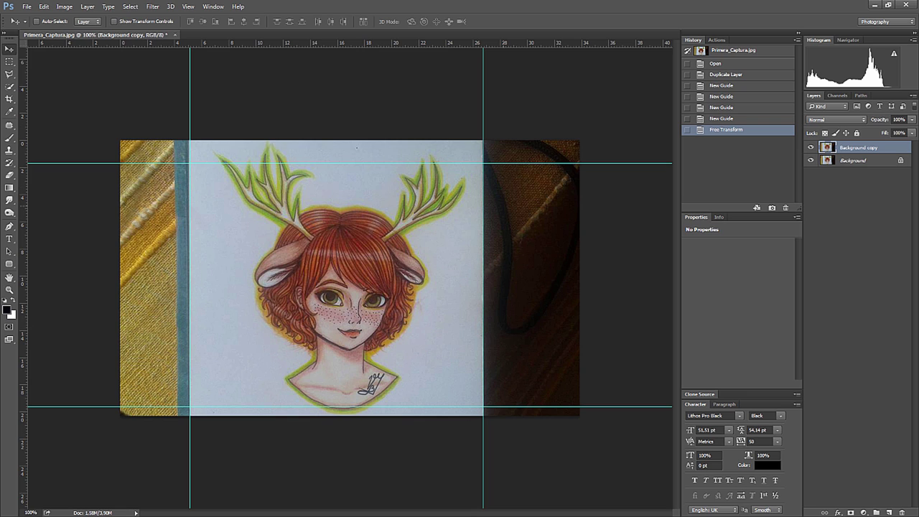
Step: Free Transform the Background copy layer taller, to about 108.68% height, from the top-middle handle
key("ctrl+t")
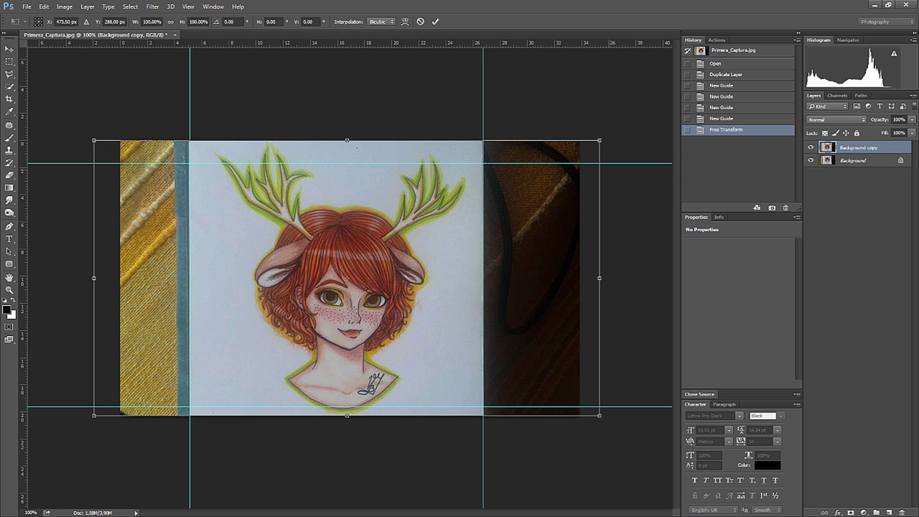
key("Return")
left_click(44, 6)
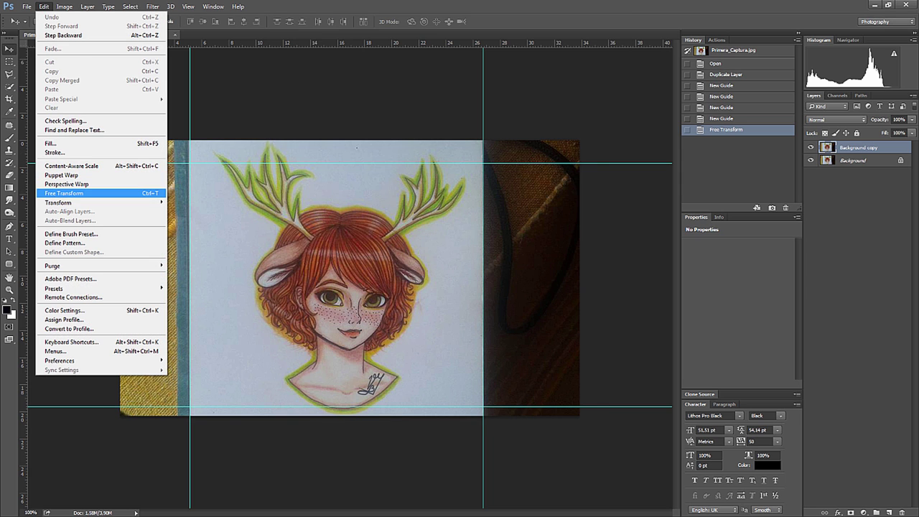
left_click(65, 193)
left_click_drag(348, 141, 347, 126)
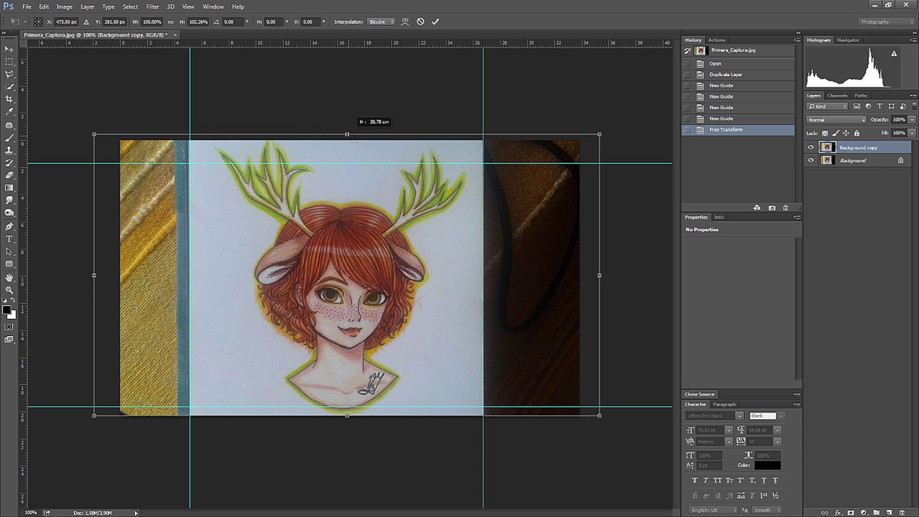
left_click_drag(350, 115, 352, 99)
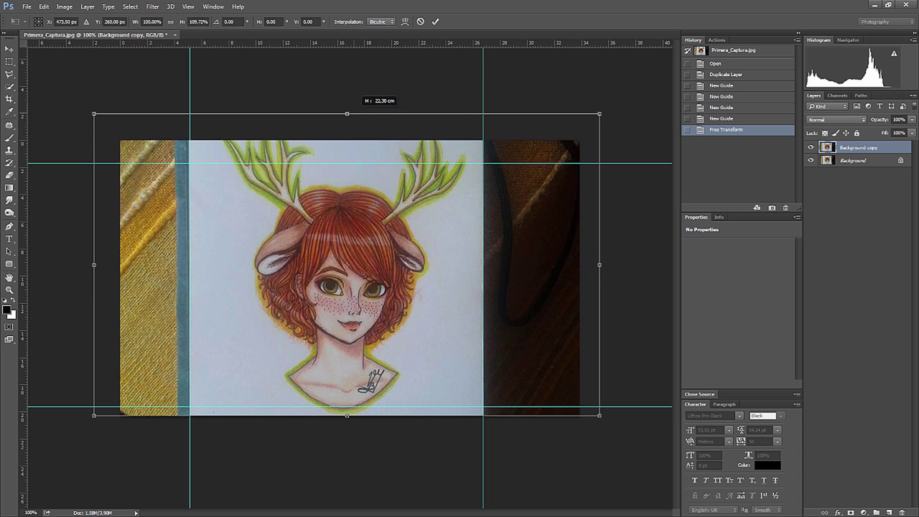
left_click_drag(352, 100, 347, 117)
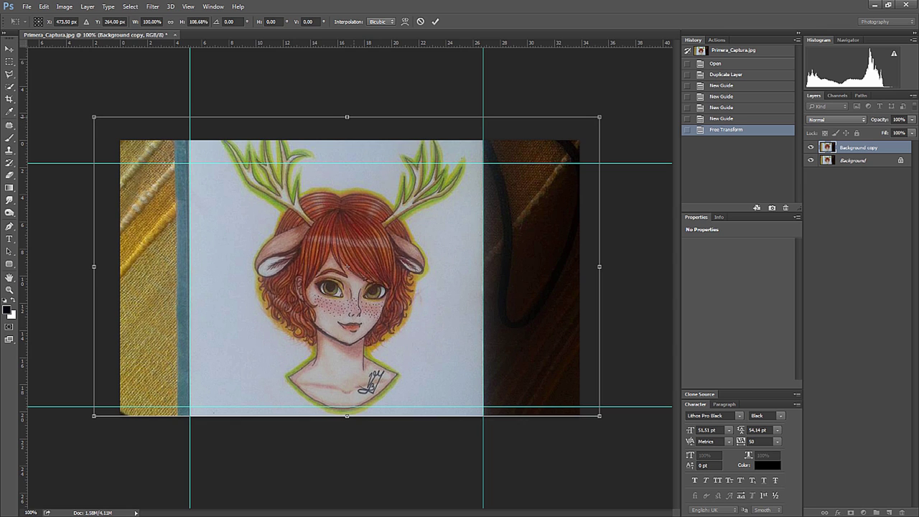
key("Return")
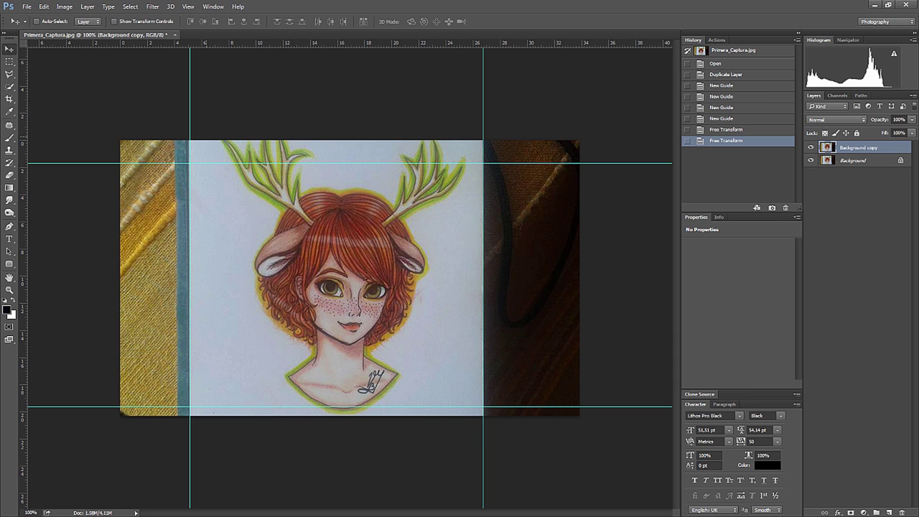
left_click(9, 99)
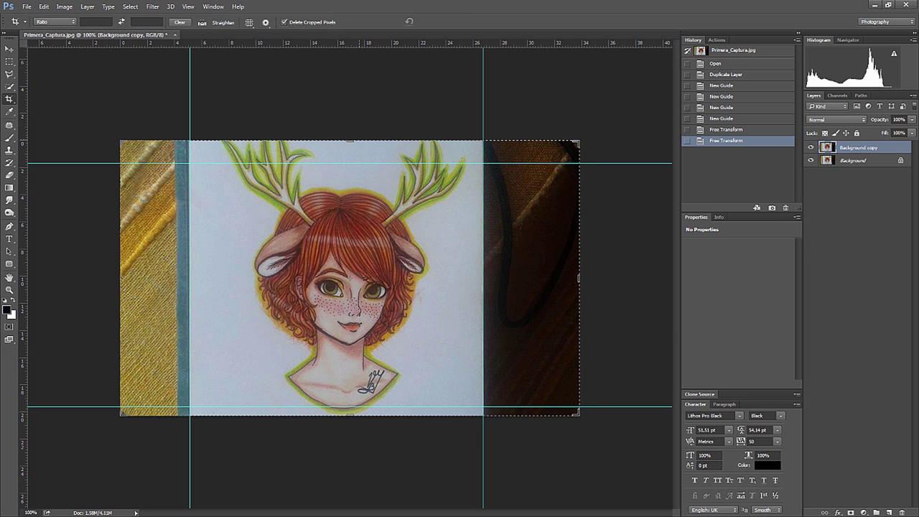
Step: Pull the crop box's top, right and left edges in to the guides around the paper
left_click_drag(350, 140, 351, 131)
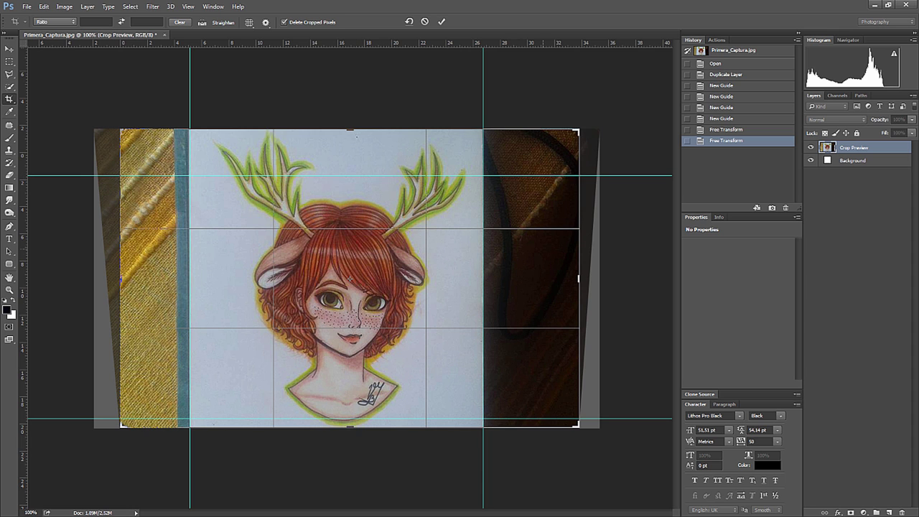
left_click_drag(578, 279, 524, 279)
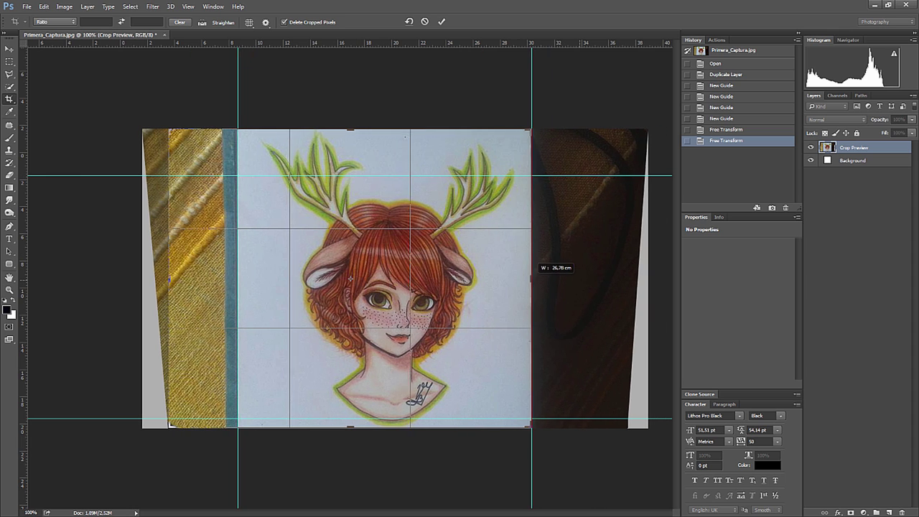
left_click_drag(524, 279, 532, 279)
left_click_drag(239, 278, 205, 278)
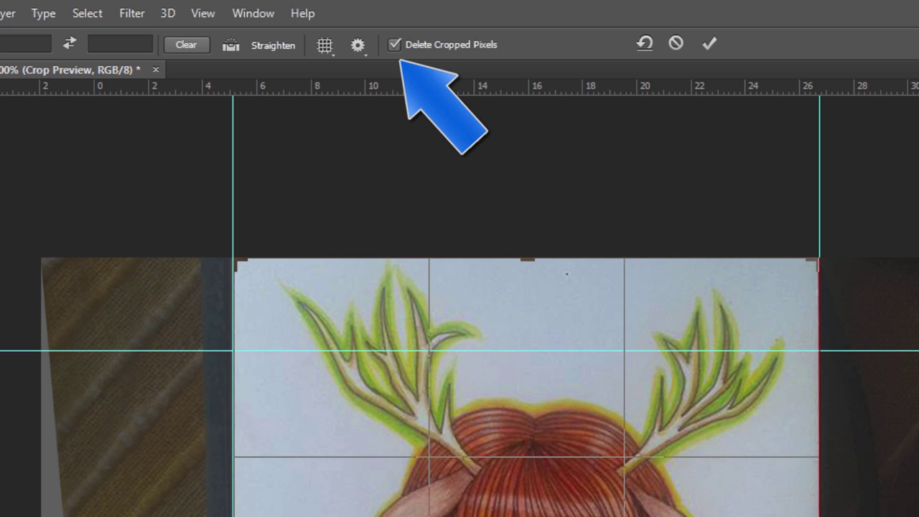
Step: Turn off Delete Cropped Pixels, rotate the photo level, adjust the crop edges and apply the crop
left_click(394, 44)
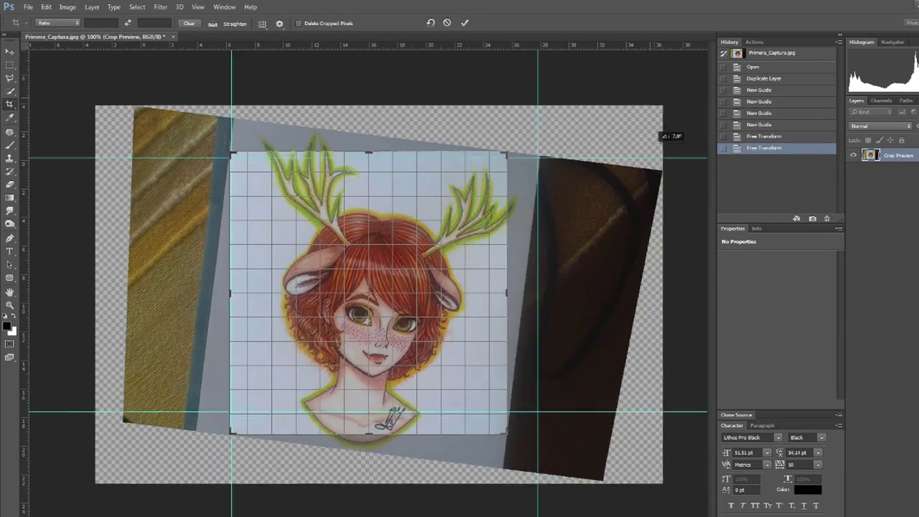
left_click_drag(641, 108, 641, 96)
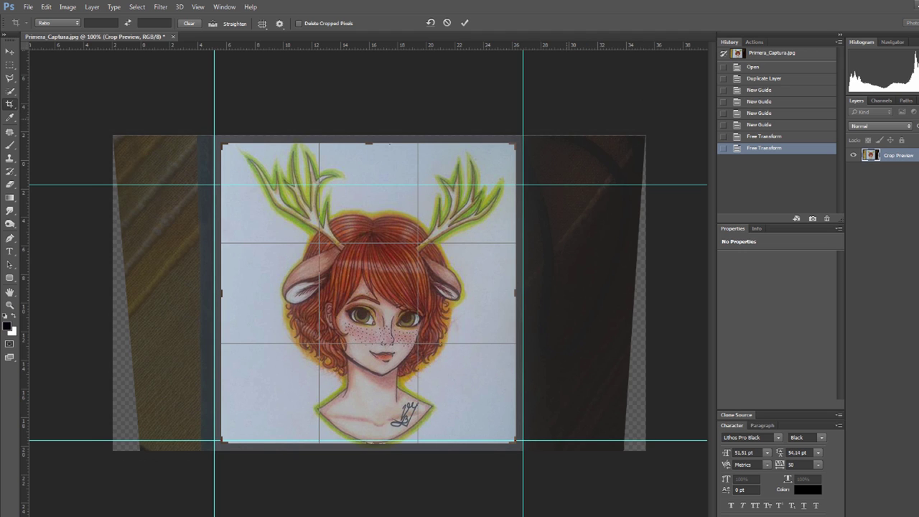
left_click_drag(516, 142, 518, 139)
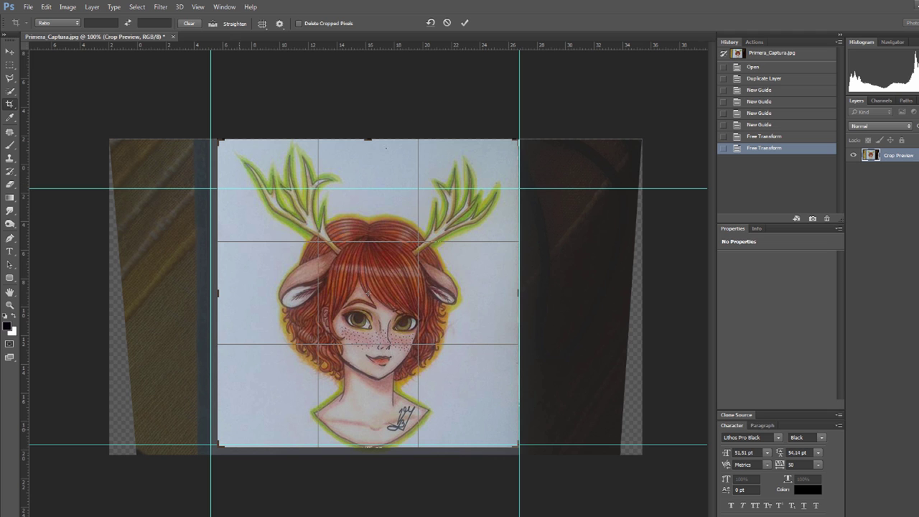
left_click_drag(218, 445, 214, 450)
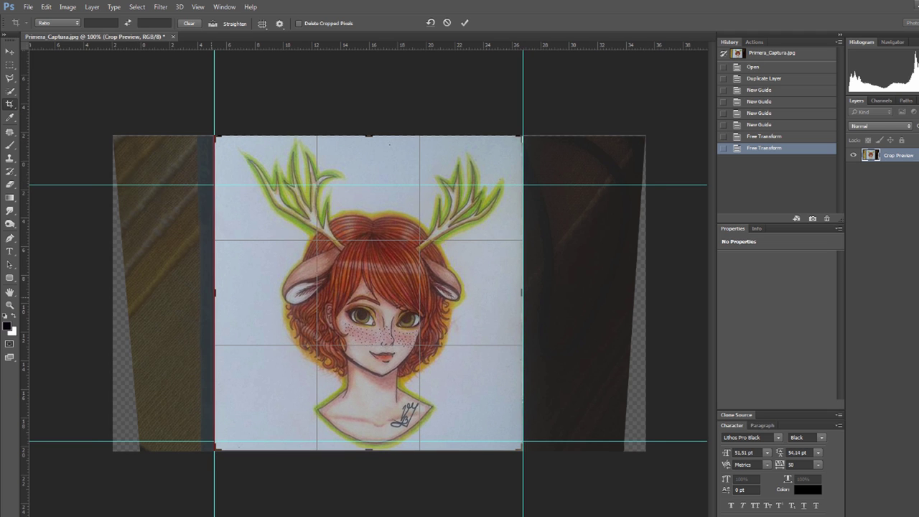
left_click_drag(215, 288, 216, 287)
left_click(464, 22)
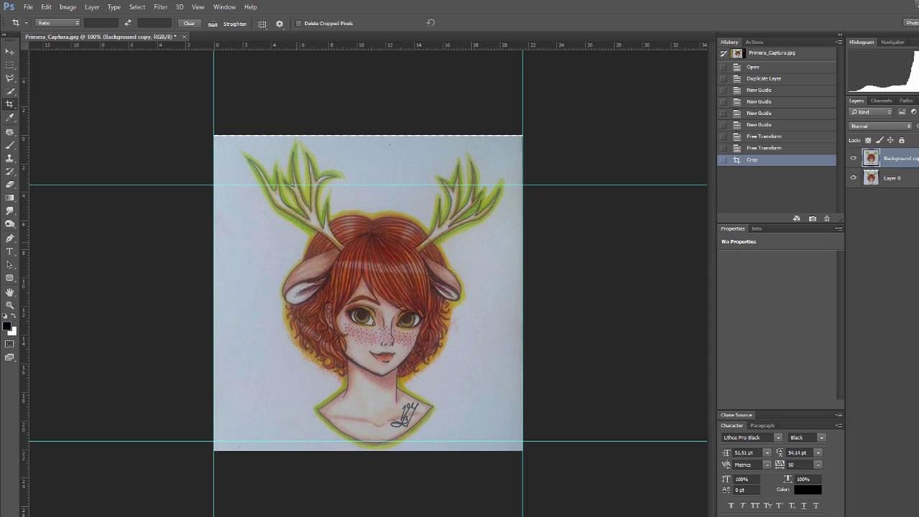
Step: Redraw the crop around the paper, widening it left, right and down to the bottom, then apply it
left_click_drag(405, 337, 312, 234)
left_click_drag(369, 234, 369, 181)
left_click_drag(316, 288, 274, 282)
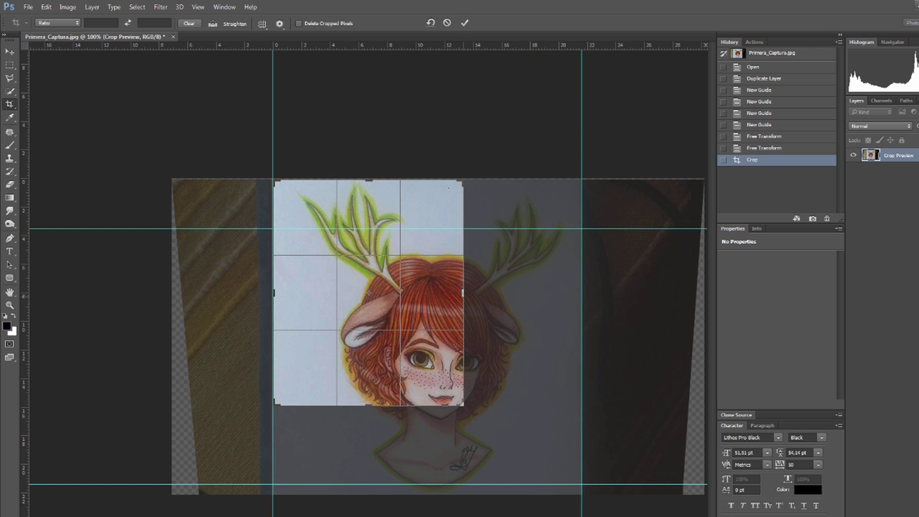
left_click_drag(463, 292, 522, 287)
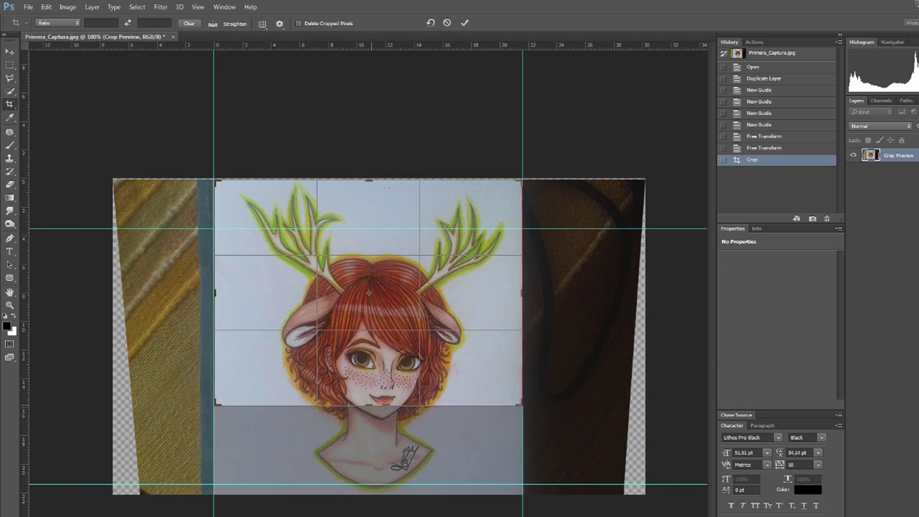
left_click_drag(368, 407, 368, 451)
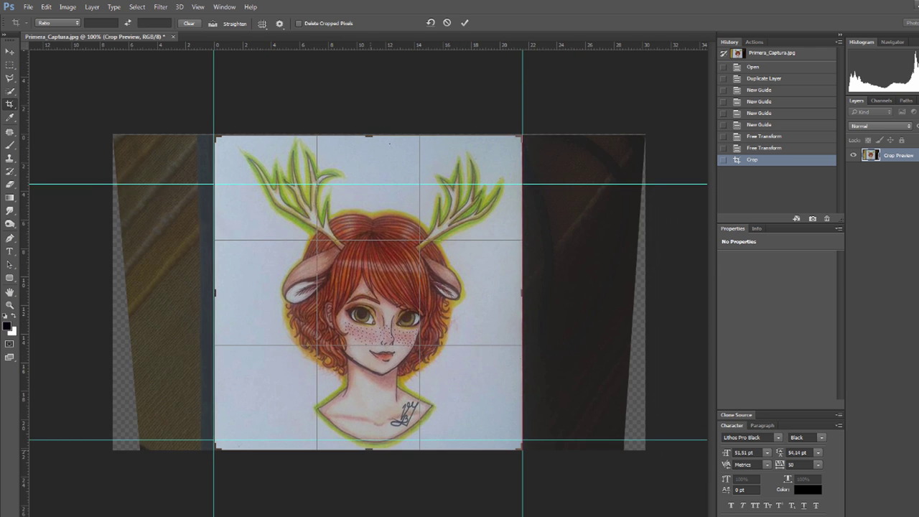
key("Return")
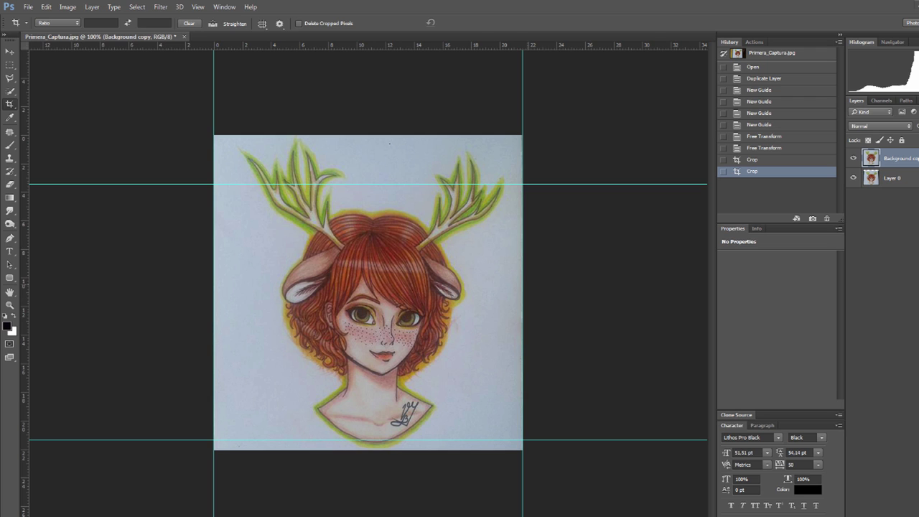
key("alt+Tab")
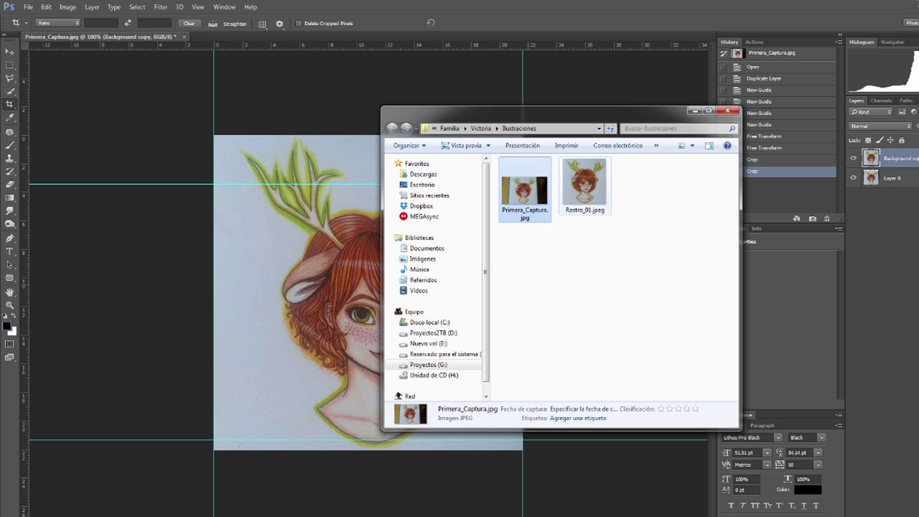
Step: Open Rostro_01.jpeg in Adobe Photoshop CC 2014 through its right-click Open with menu
left_click(585, 183)
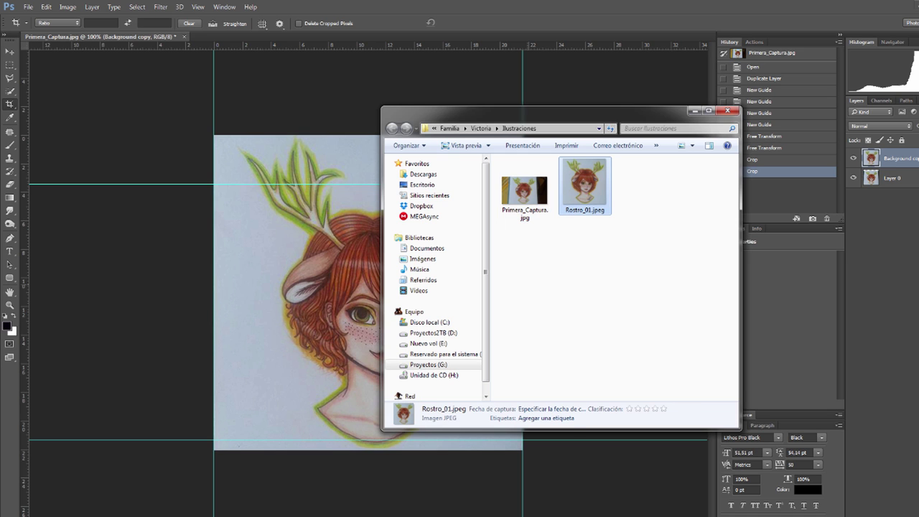
right_click(584, 183)
left_click(446, 137)
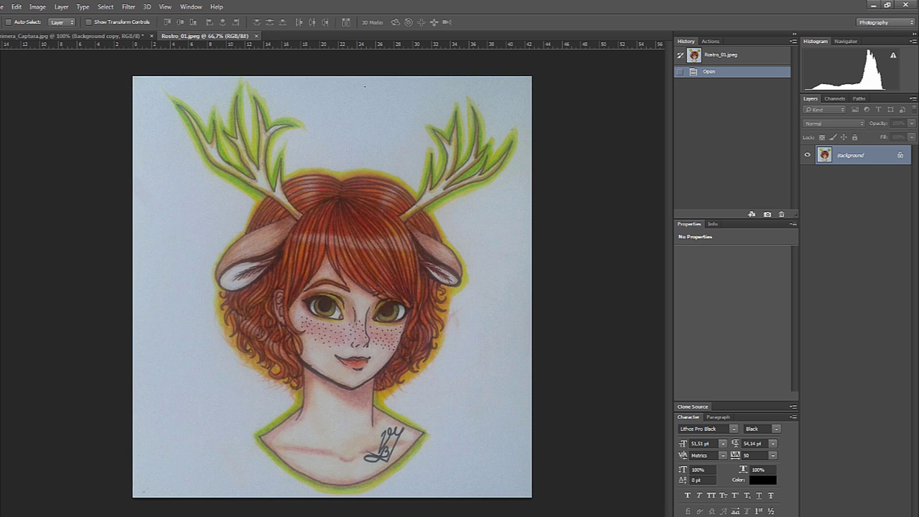
Step: Duplicate Rostro_01's Background layer with Ctrl+J to create Layer 1
key("ctrl+j")
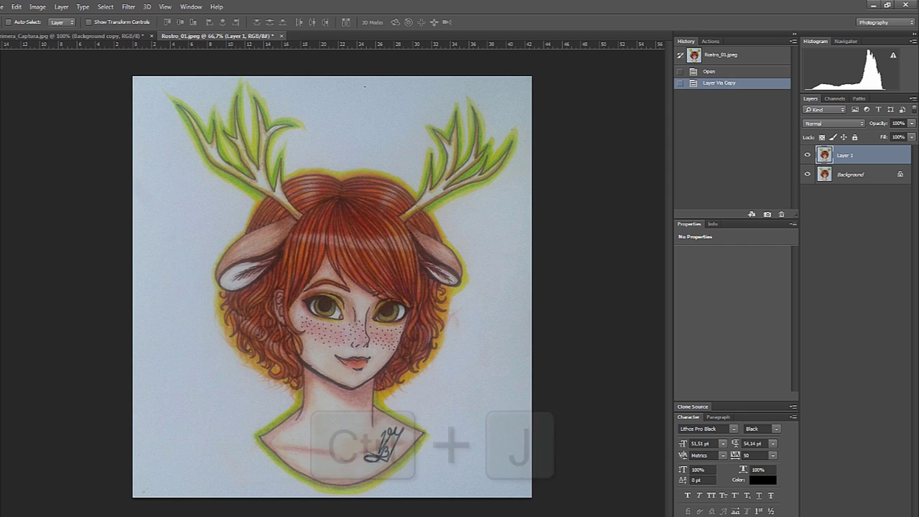
left_click(826, 513)
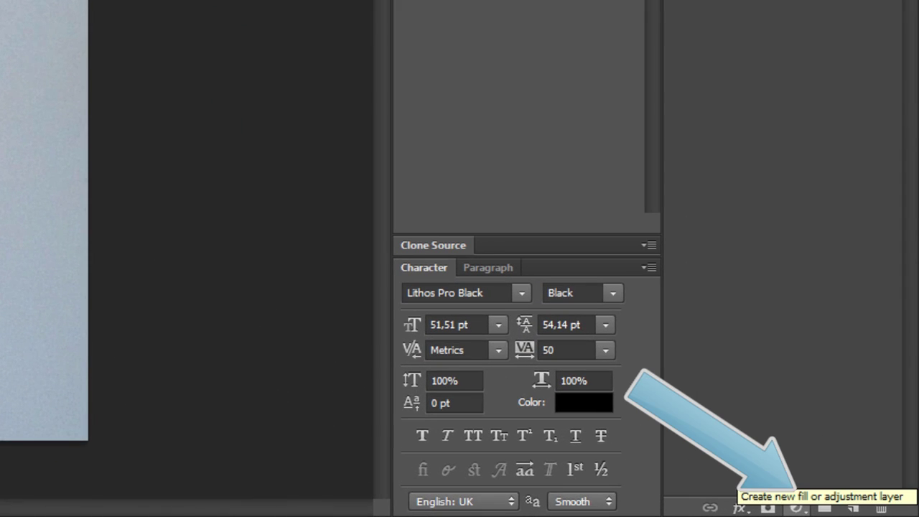
Step: Add an Exposure adjustment layer with exposure set to about +0.89
left_click(795, 507)
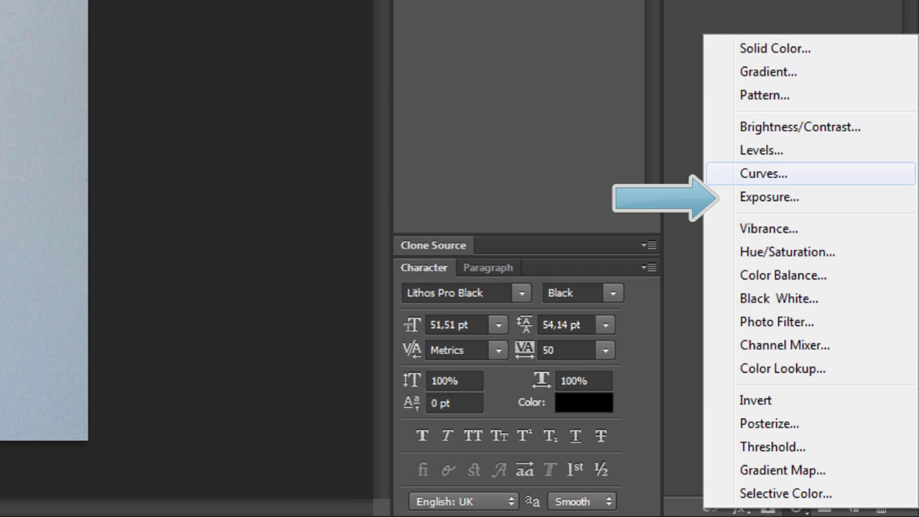
left_click(769, 197)
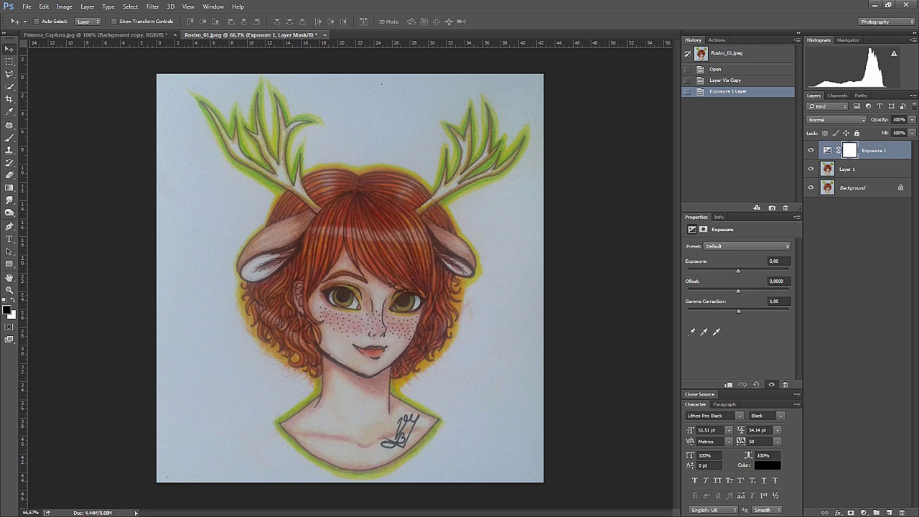
left_click_drag(738, 270, 748, 270)
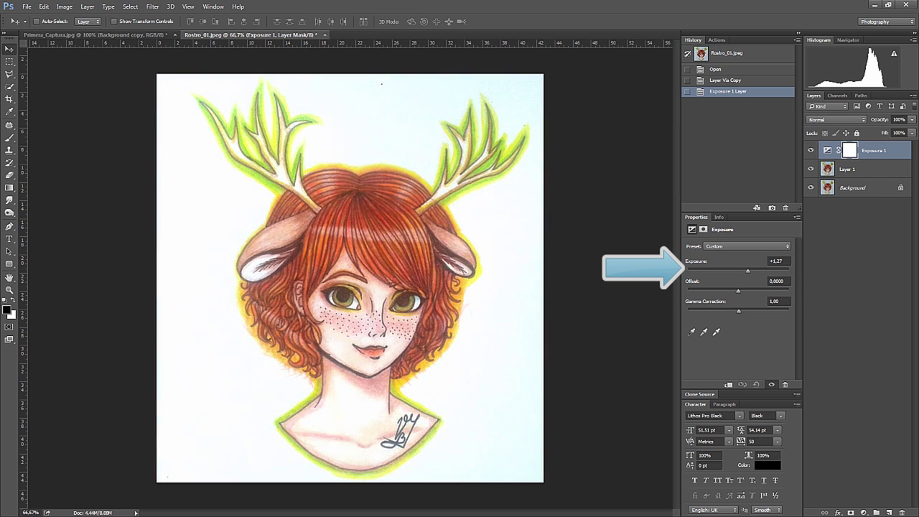
left_click_drag(747, 270, 744, 271)
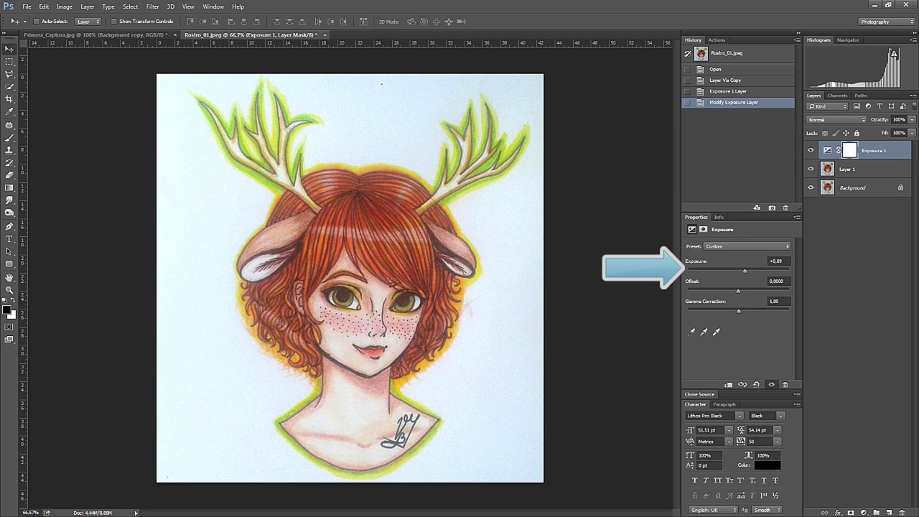
left_click(855, 287)
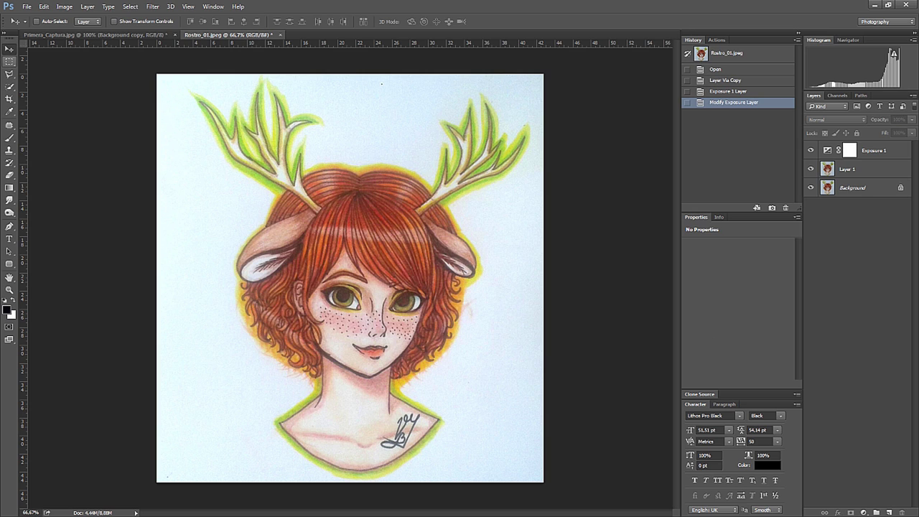
left_click(10, 61)
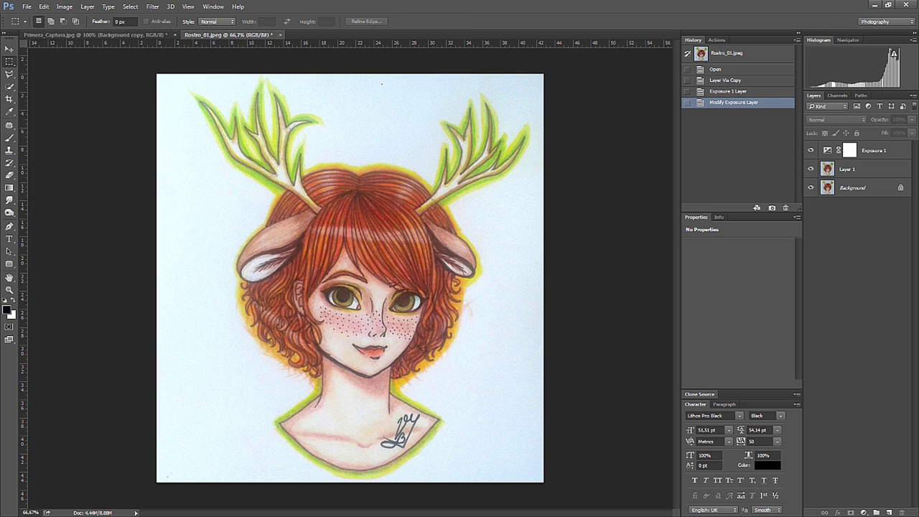
Step: Marquee a small square left of the drawing and fill it with a white (ffffff) Color Fill 1 layer
left_click_drag(179, 186, 212, 214)
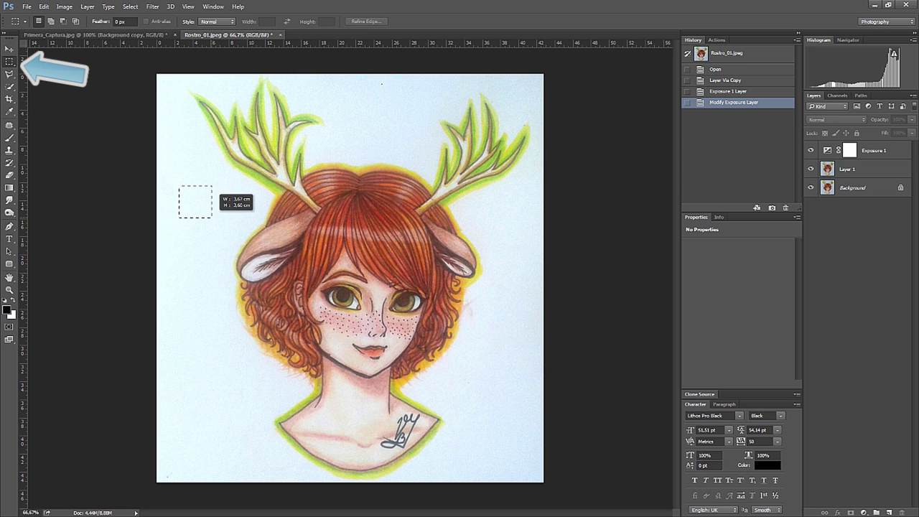
left_click_drag(212, 214, 208, 218)
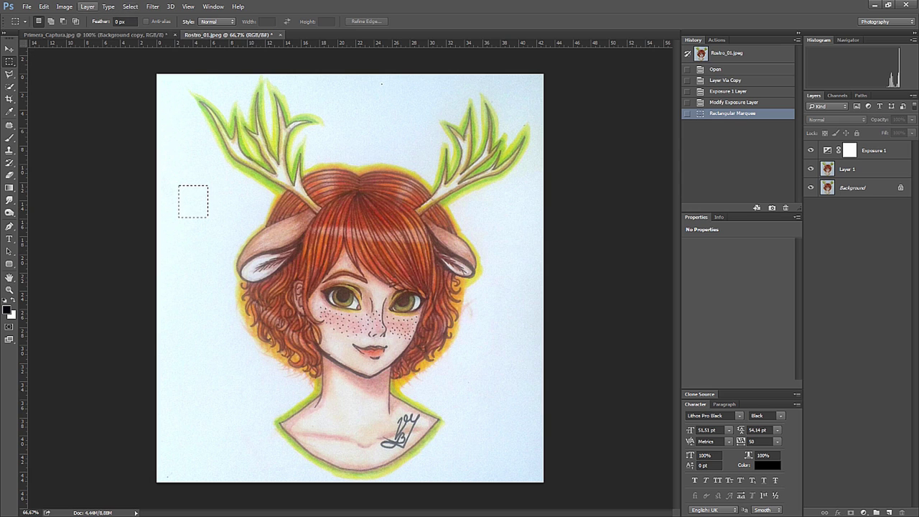
left_click(86, 6)
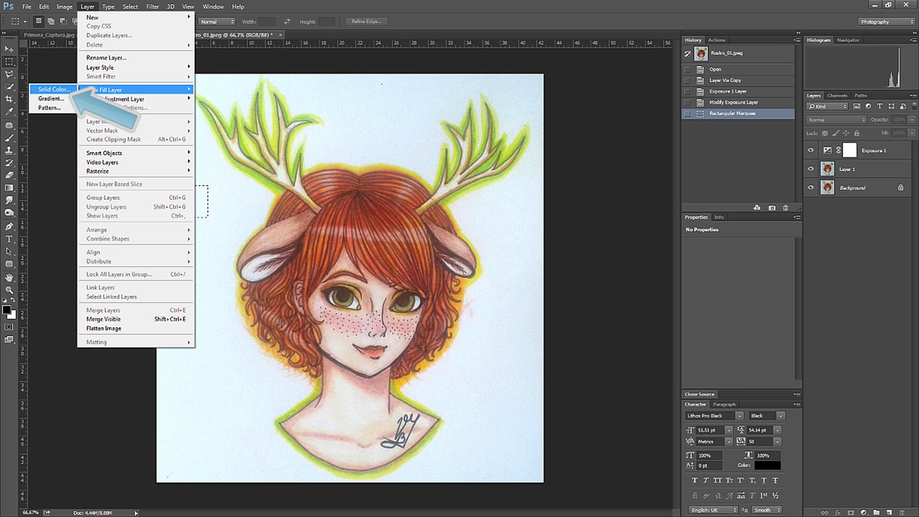
left_click(53, 89)
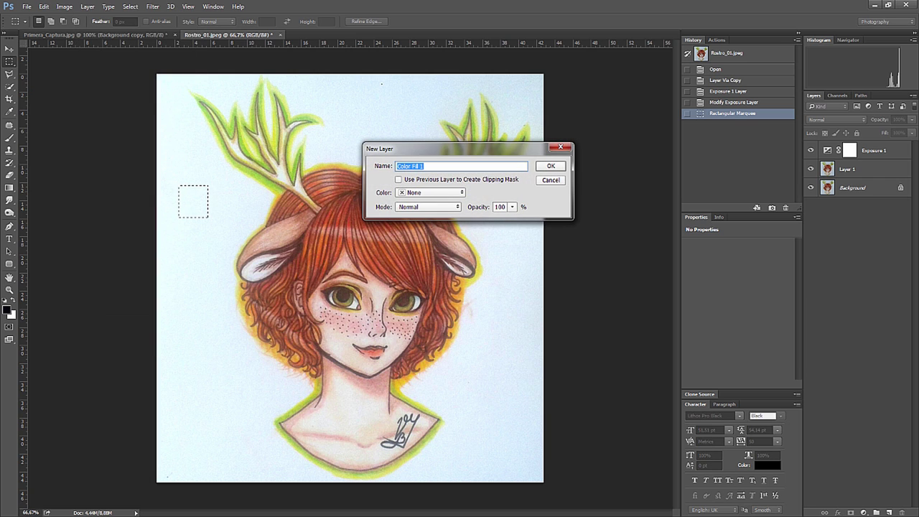
left_click(551, 166)
type("ffffff")
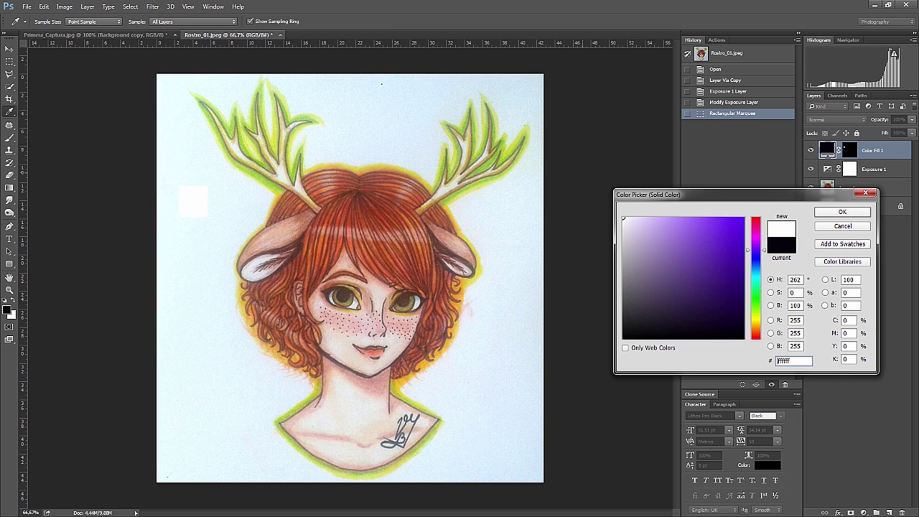
key("Return")
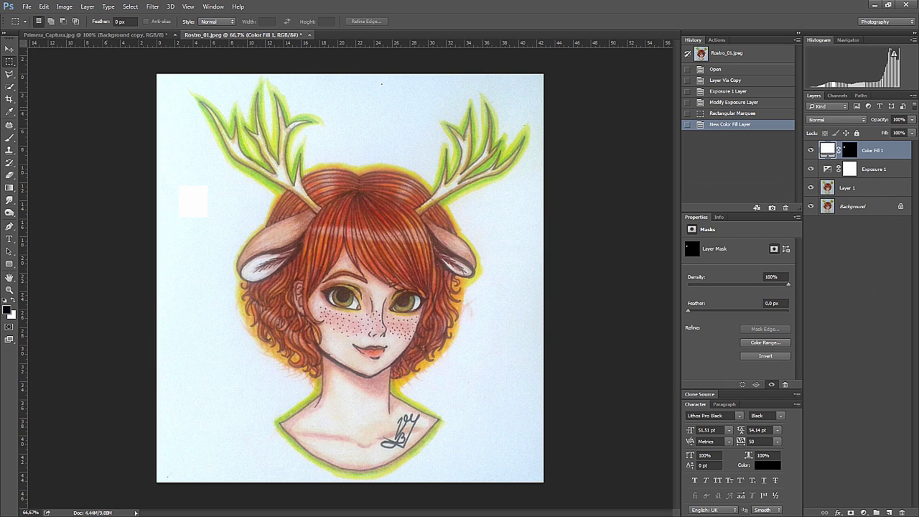
key("v")
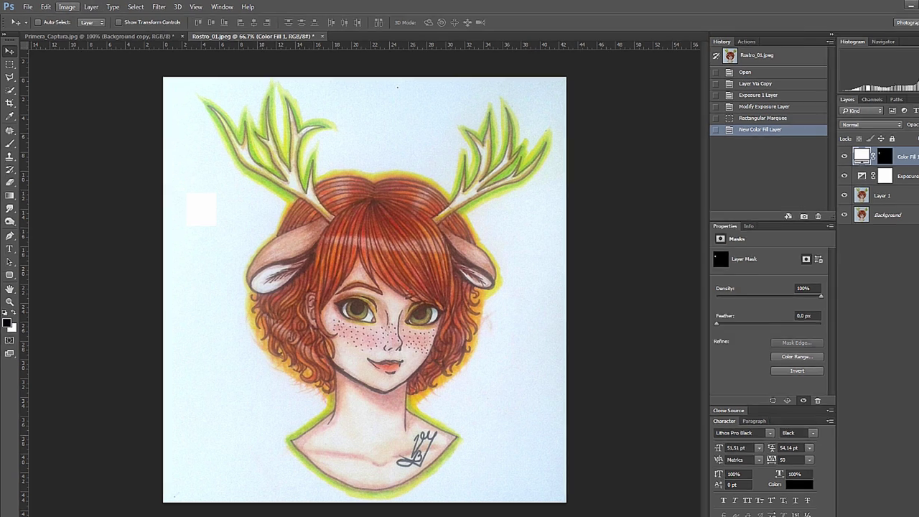
Step: Select Exposure 1 and target its adjustment settings instead of its mask
left_click(67, 7)
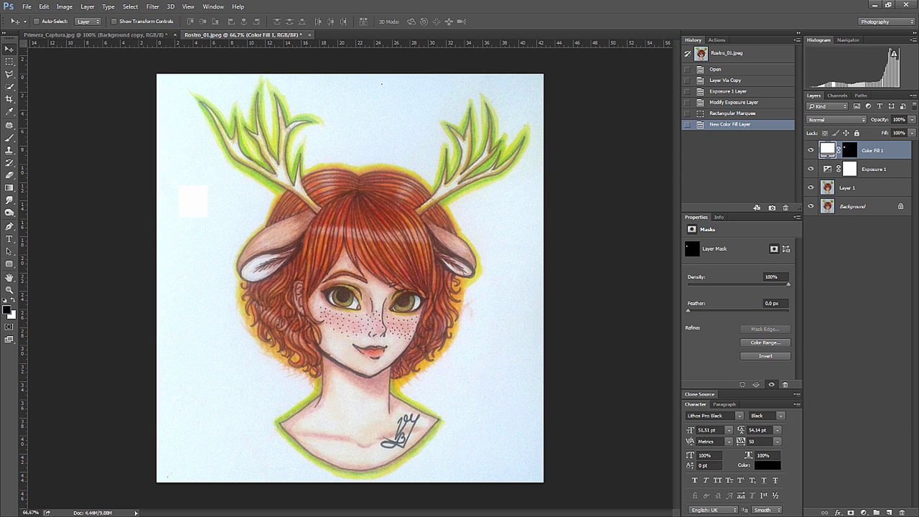
key("alt+bracketleft")
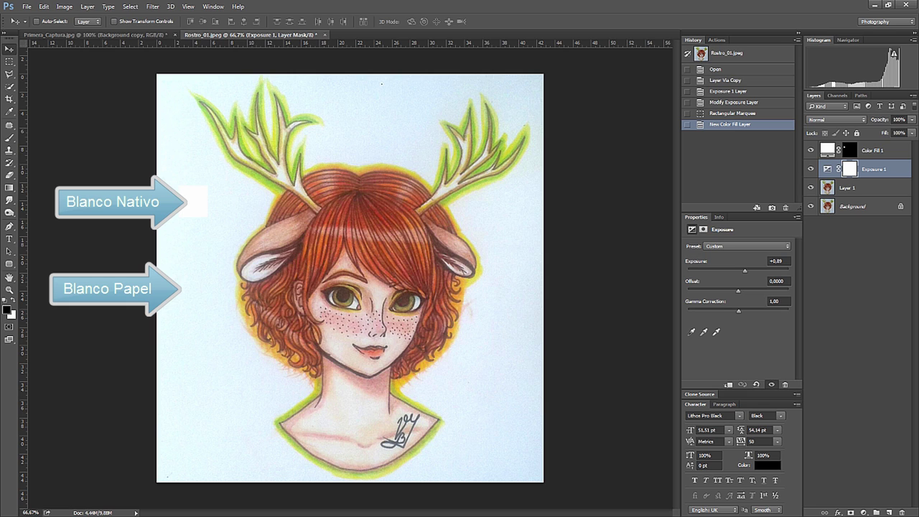
key("ctrl+2")
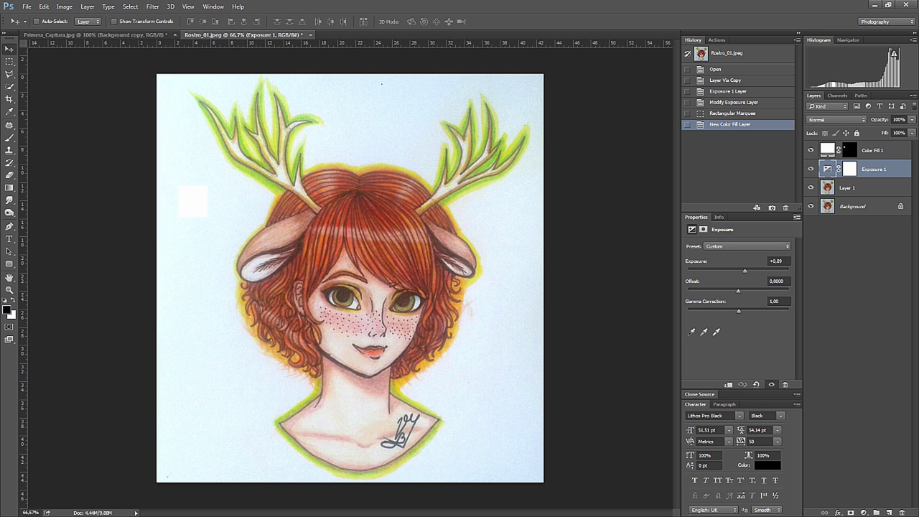
Step: Set Exposure 1 to +1.08 so the paper matches the white square
left_click_drag(744, 271, 746, 271)
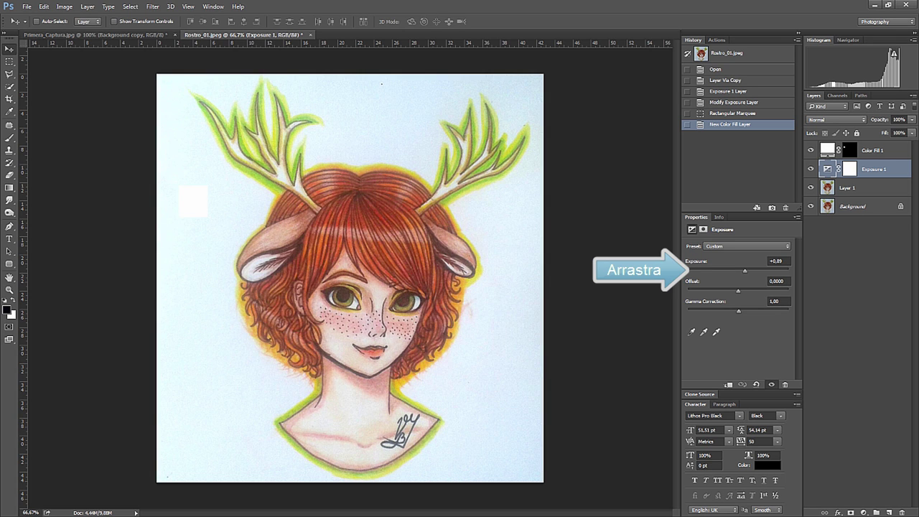
left_click_drag(746, 271, 745, 270)
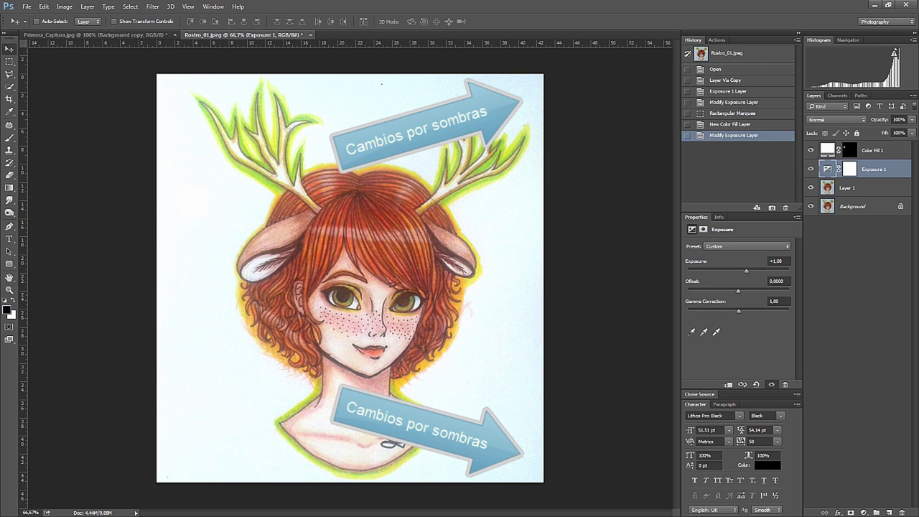
left_click(863, 513)
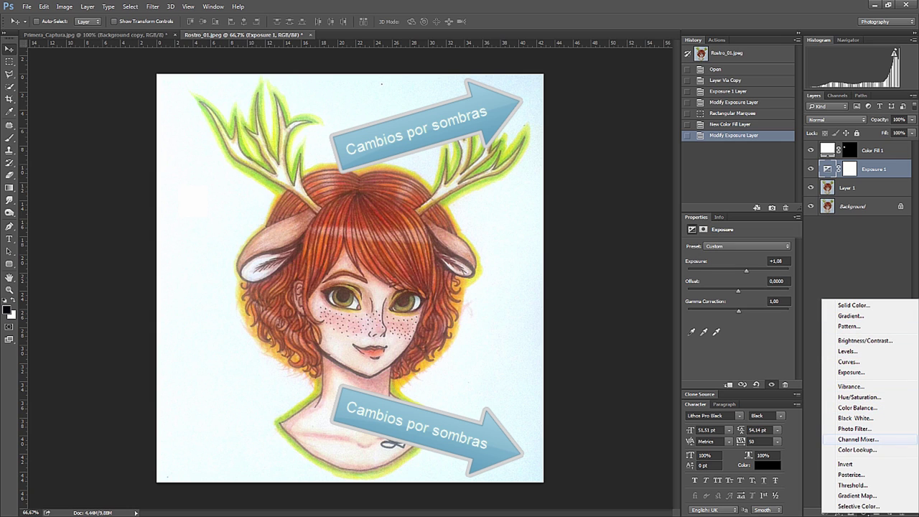
Step: Test a legacy Brightness/Contrast layer with Contrast 100 and low Brightness, then delete it
left_click(865, 340)
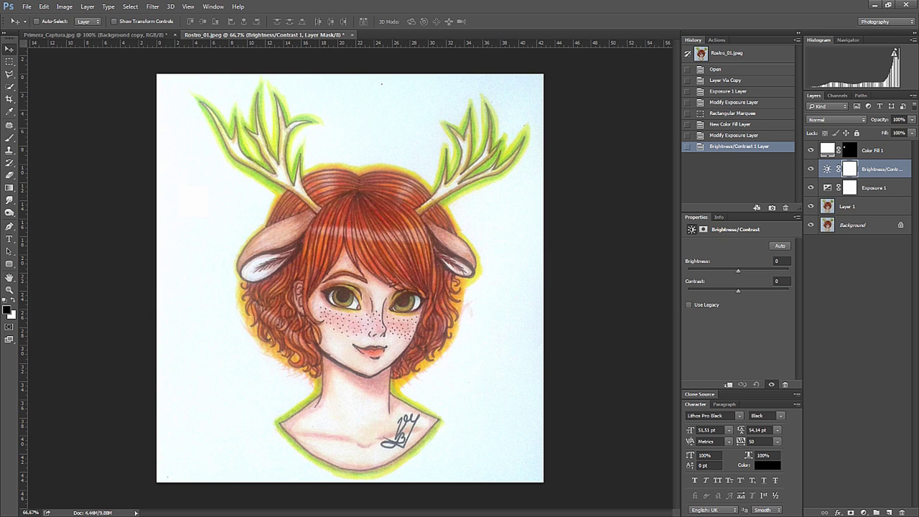
left_click(689, 305)
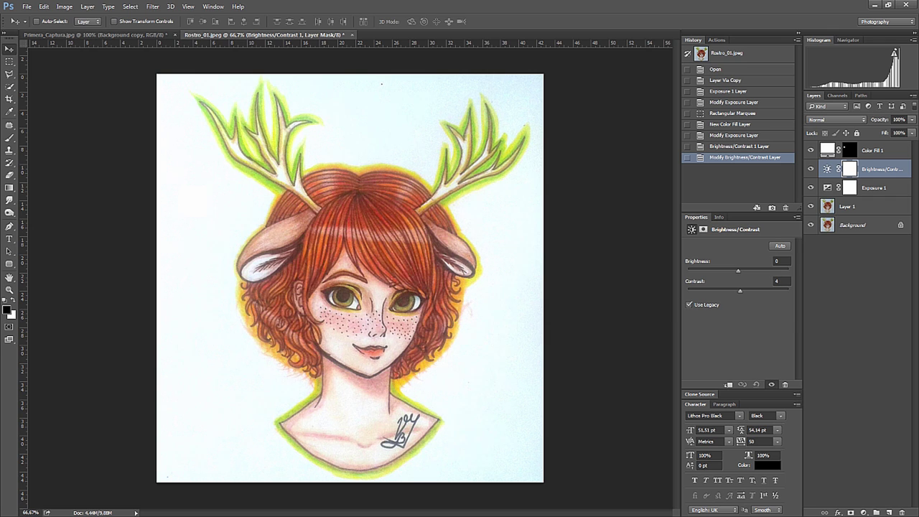
left_click_drag(738, 290, 789, 290)
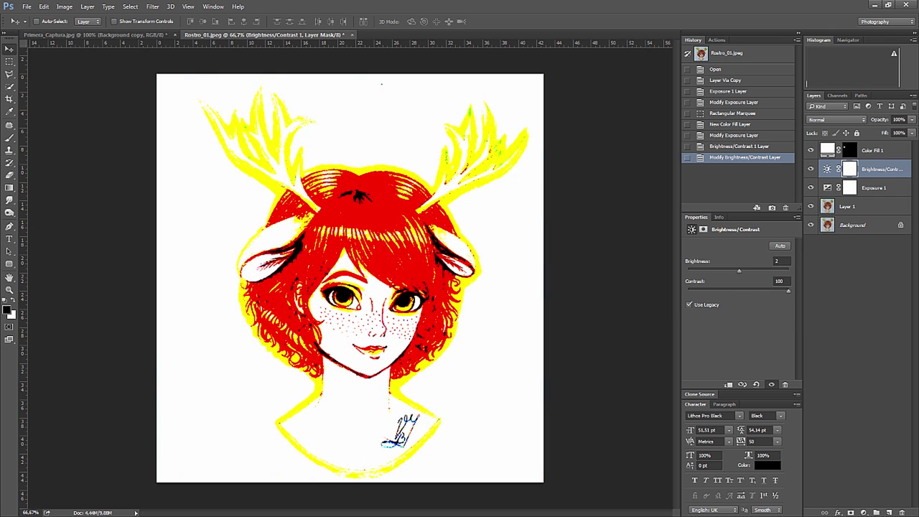
left_click_drag(738, 270, 687, 270)
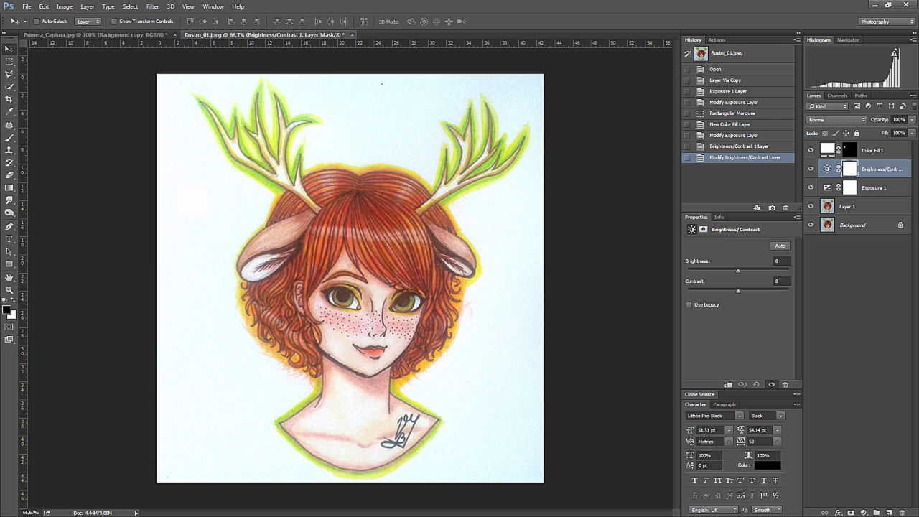
mouse_move(869, 169)
left_mouse_down()
mouse_move(862, 508)
mouse_move(903, 513)
left_mouse_up()
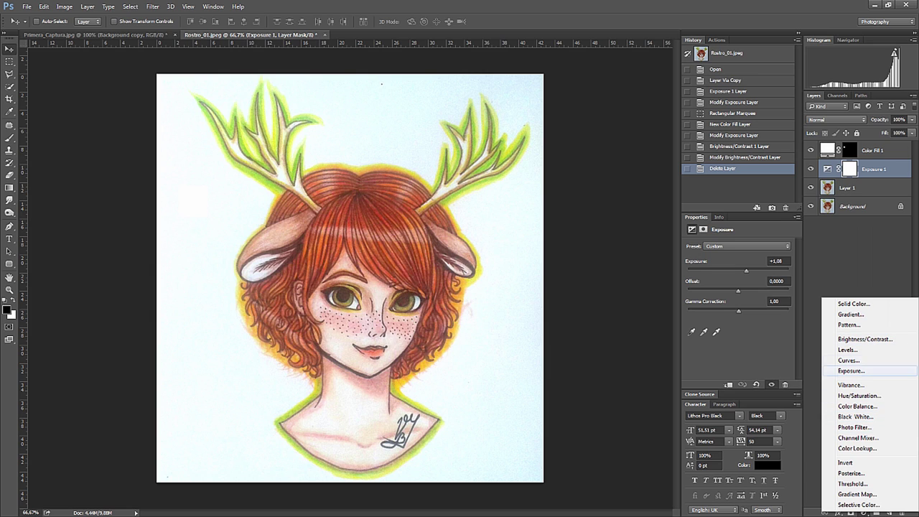
Step: Start a Shadows/Highlights correction on Layer 1
key("Escape")
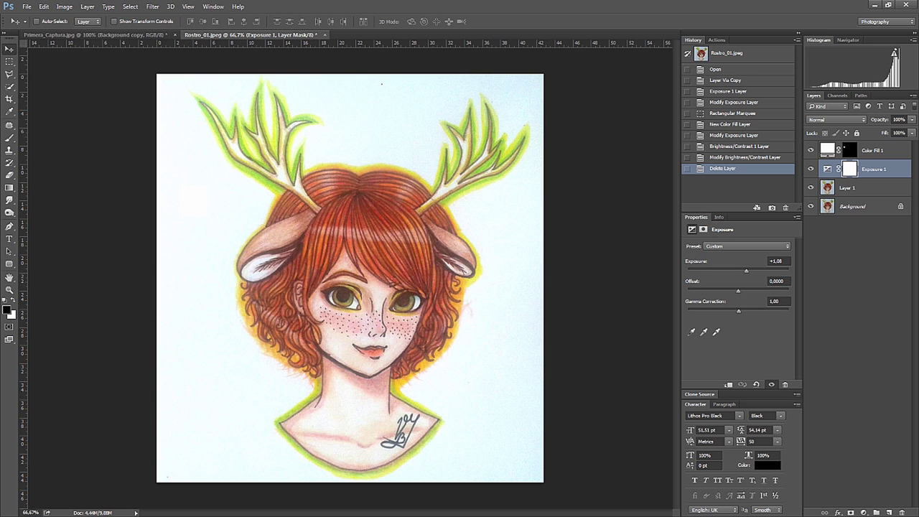
key("alt+bracketleft")
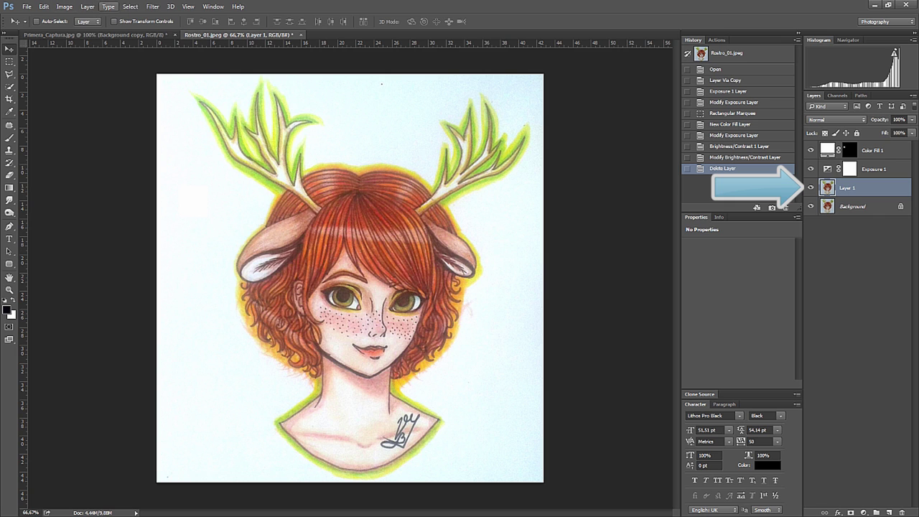
left_click(63, 6)
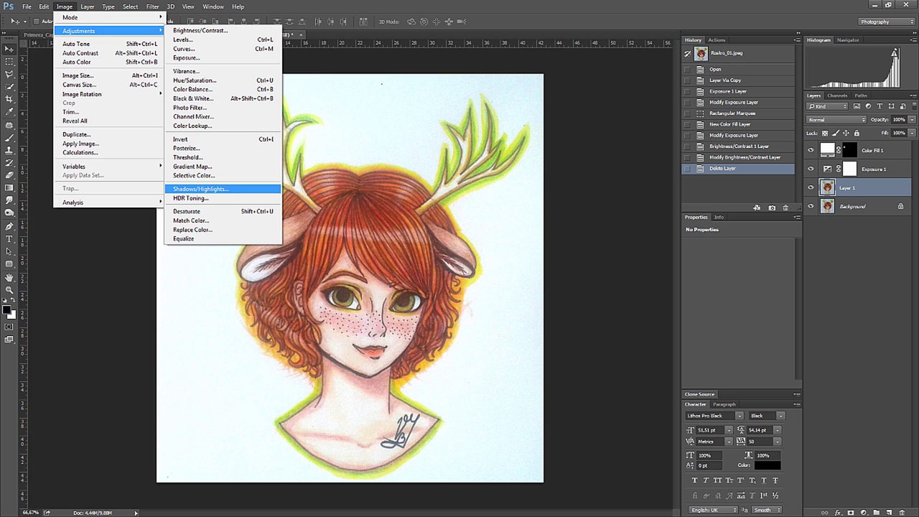
left_click(201, 189)
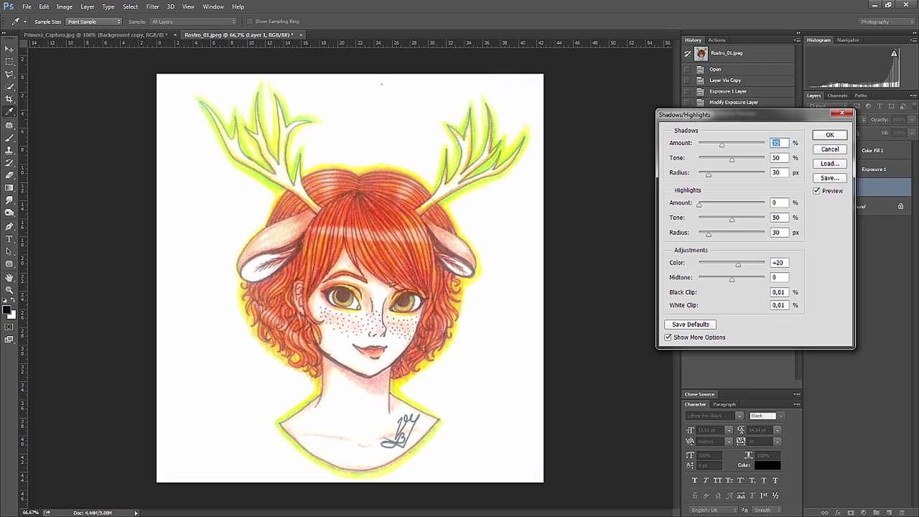
Step: Set Highlights Amount to 45 with a slight Shadows lift, then show more options
left_click_drag(718, 114, 644, 108)
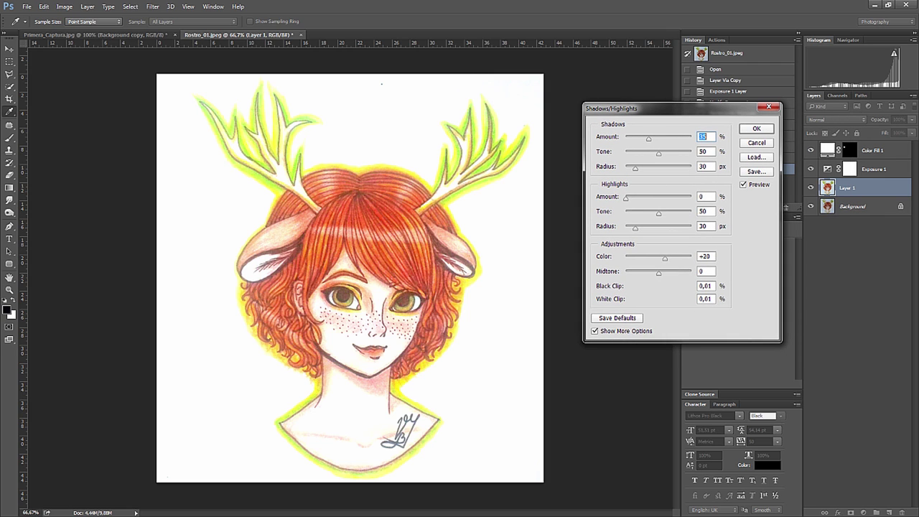
left_click(595, 331)
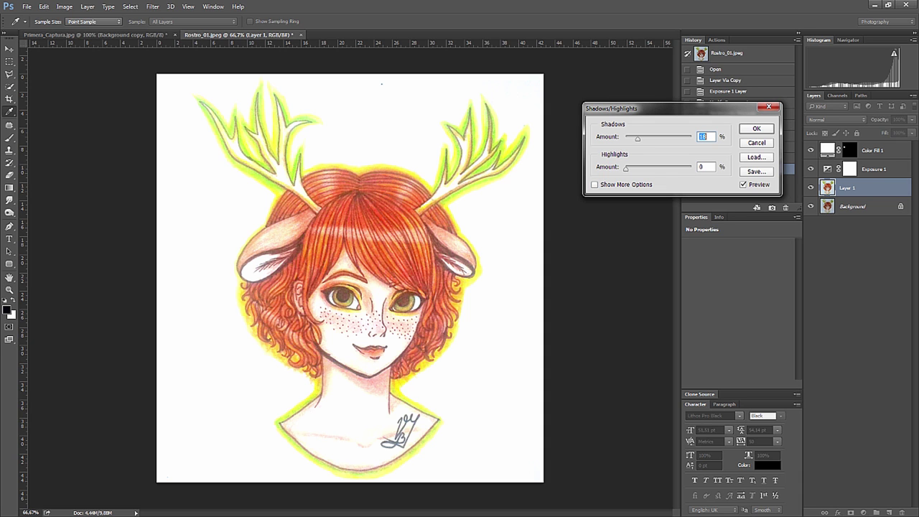
type("0")
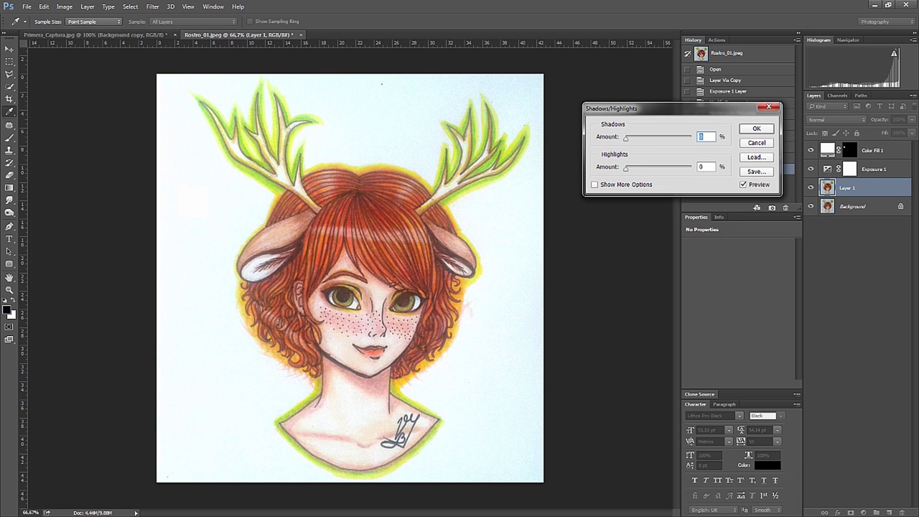
key("Tab")
type("100")
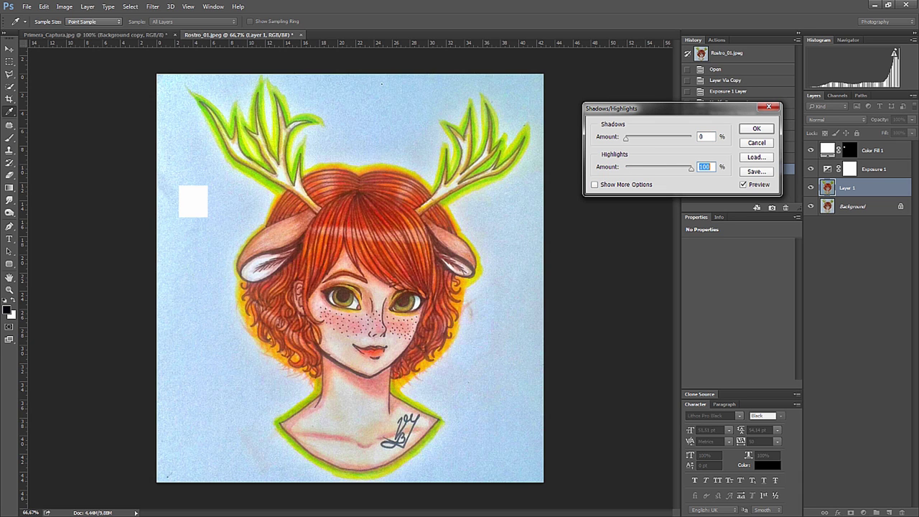
type("45")
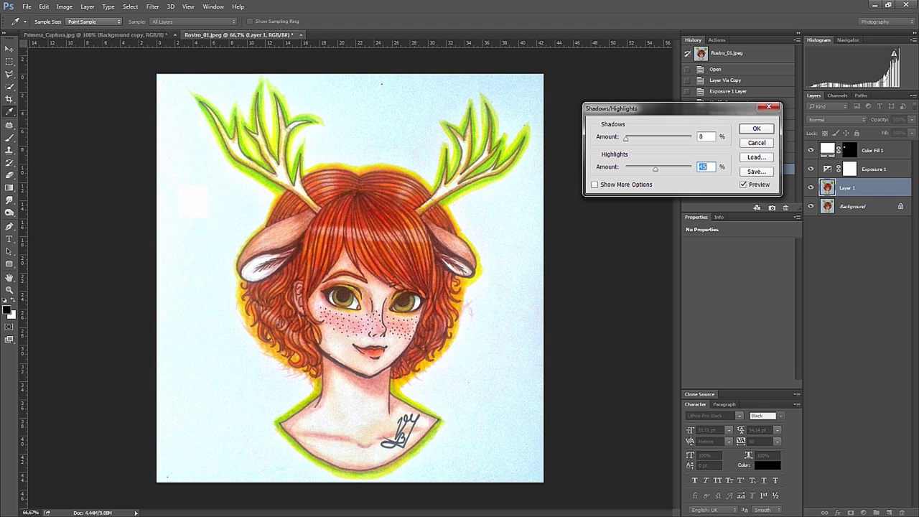
key("shift+Tab")
key("Up")
key("Up")
key("Up")
key("Up")
key("Up")
key("Up")
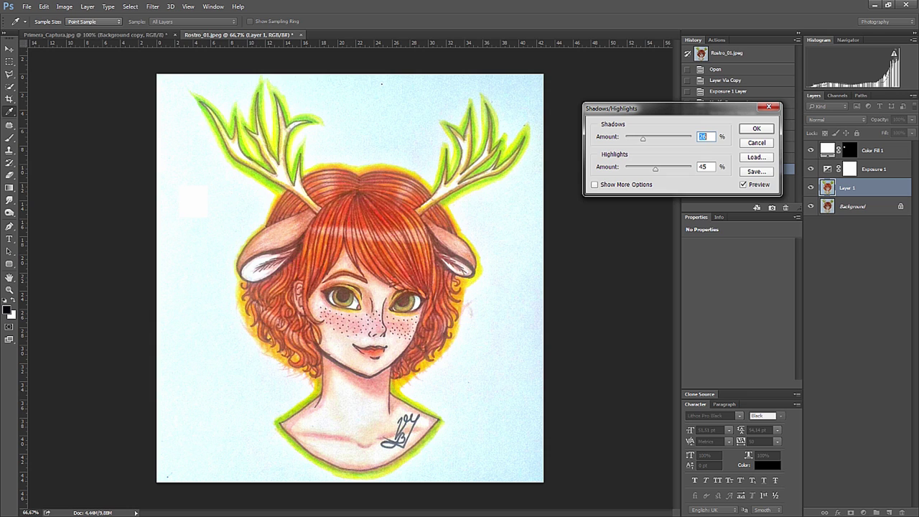
key("Up")
key("Up")
key("Up")
key("Up")
key("Up")
key("Up")
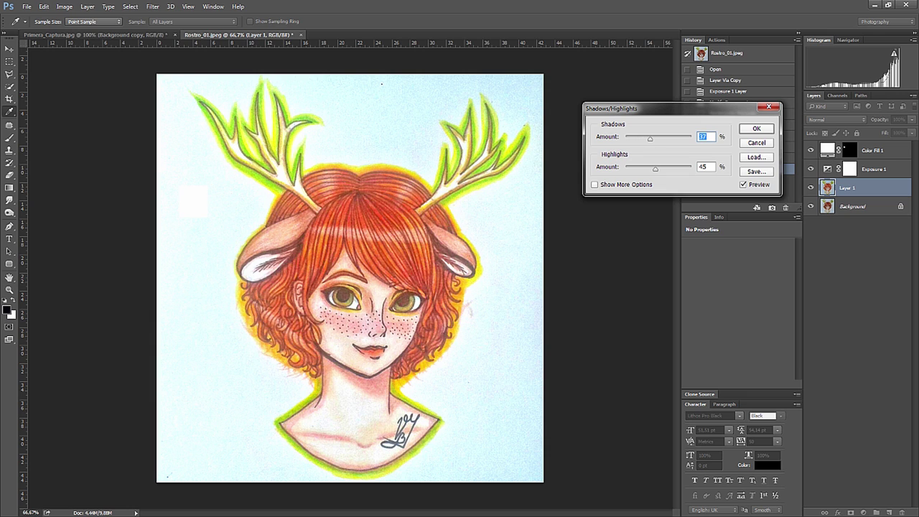
left_click(595, 184)
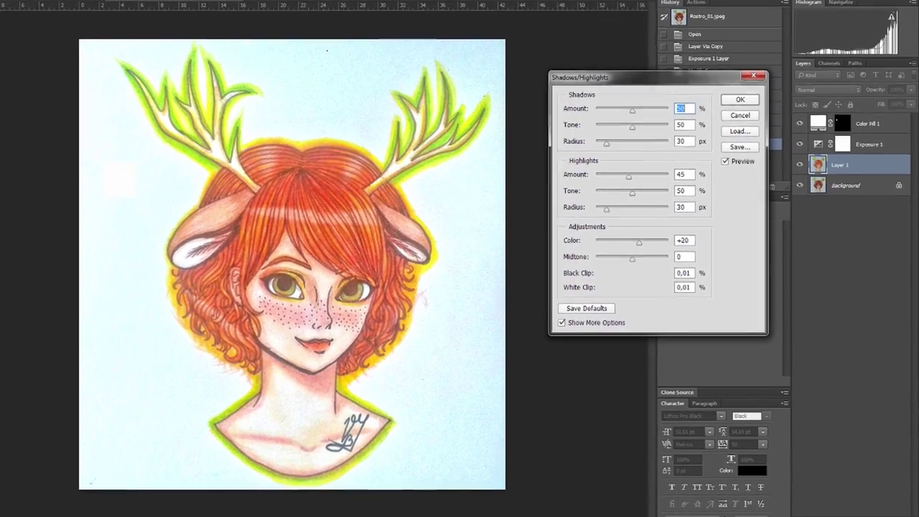
Step: Set Shadows to 12% amount, 77% tone and 291 px radius
key("shift+Down")
key("shift+Down")
key("shift+Down")
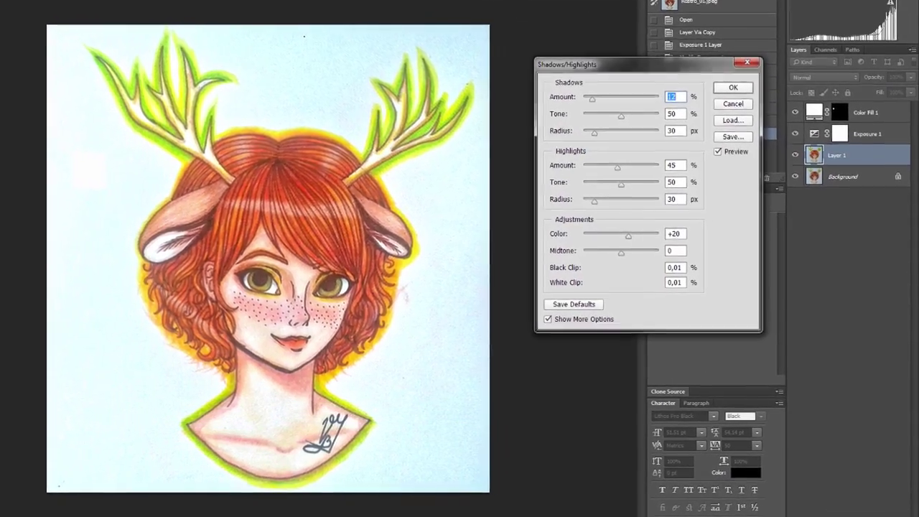
key("Tab")
key("shift+Up")
key("shift+Up")
key("shift+Up")
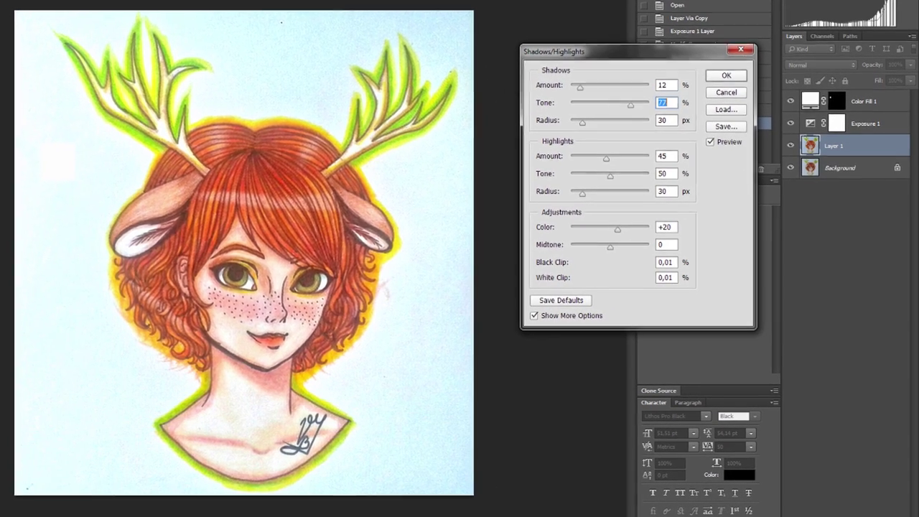
key("Up")
key("Up")
key("Up")
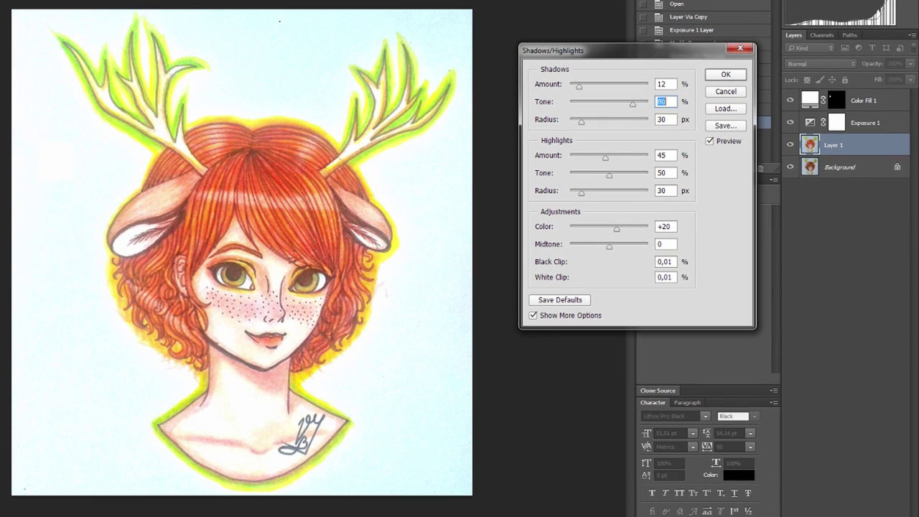
key("Down")
key("Down")
key("Down")
key("Tab")
type("250")
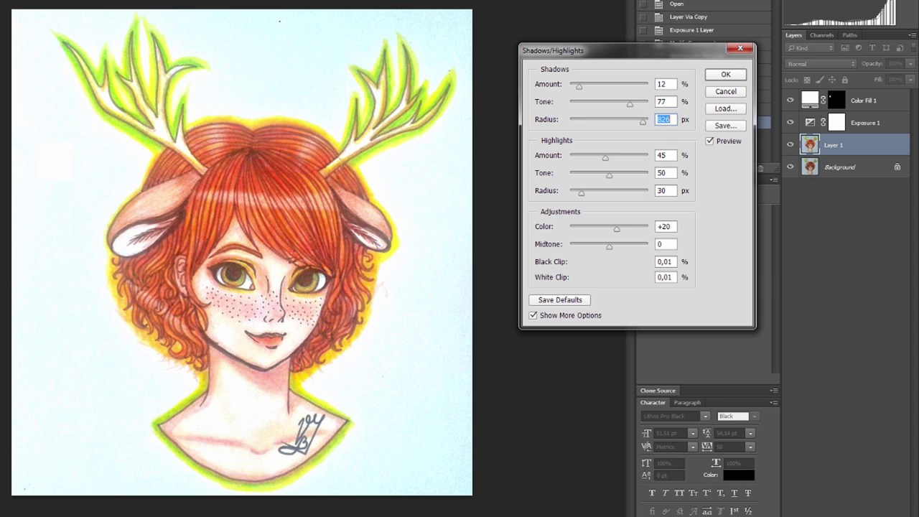
type("0")
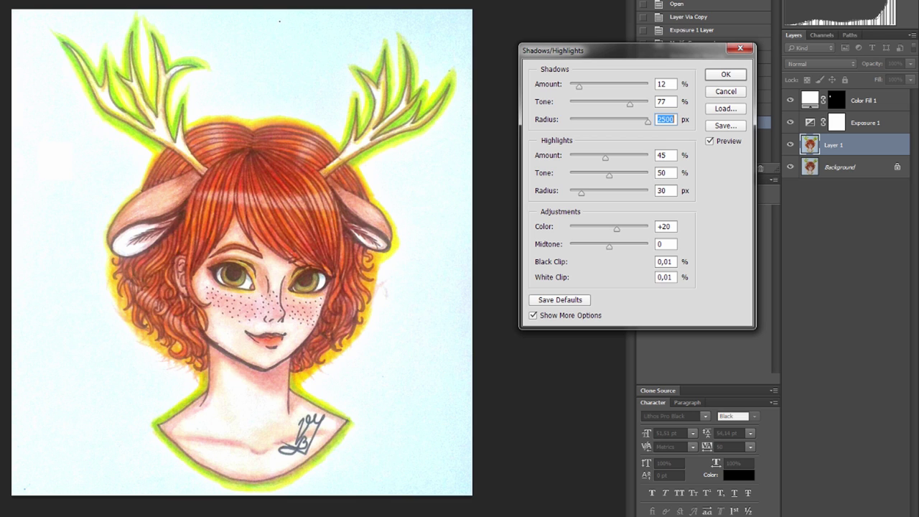
left_click_drag(648, 122, 632, 122)
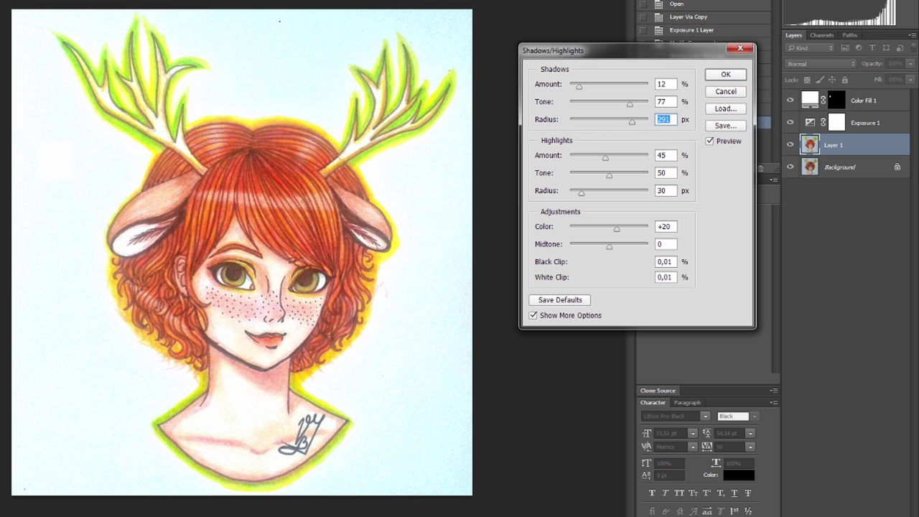
Step: Lower the Highlights Amount toward 12 while trying different Highlights Tone values
key("Tab")
key("shift+Down")
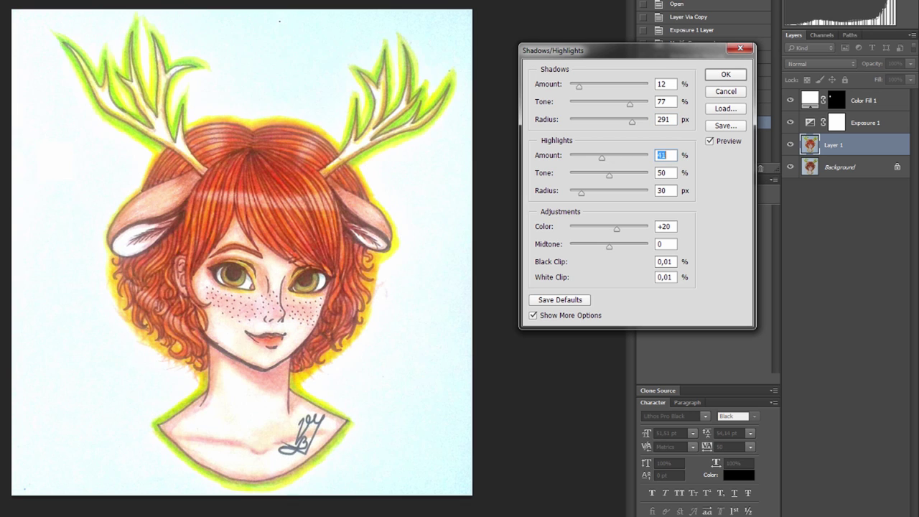
key("Down")
key("Down")
key("Down")
key("Down")
key("Down")
key("Down")
key("Down")
key("Down")
key("Down")
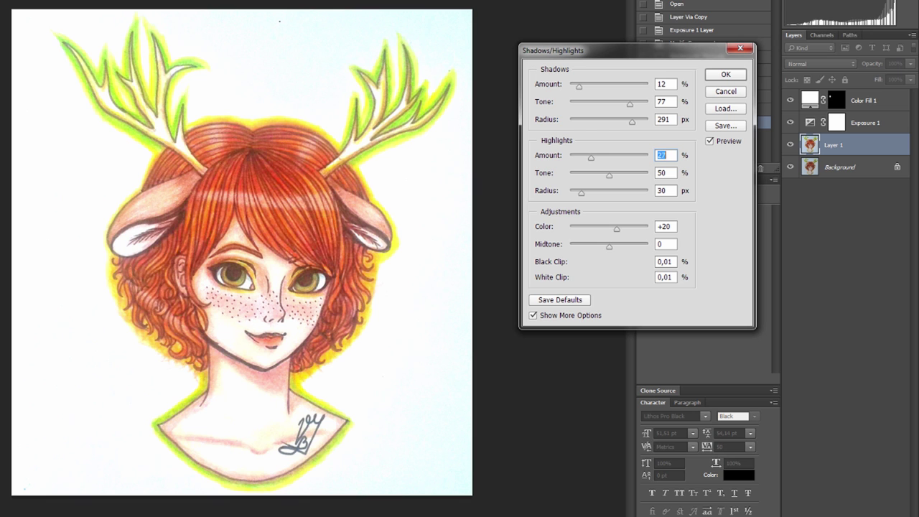
key("Up")
key("Up")
key("Tab")
key("shift+Up")
key("Up")
key("Up")
key("Up")
key("Down")
key("Down")
key("Down")
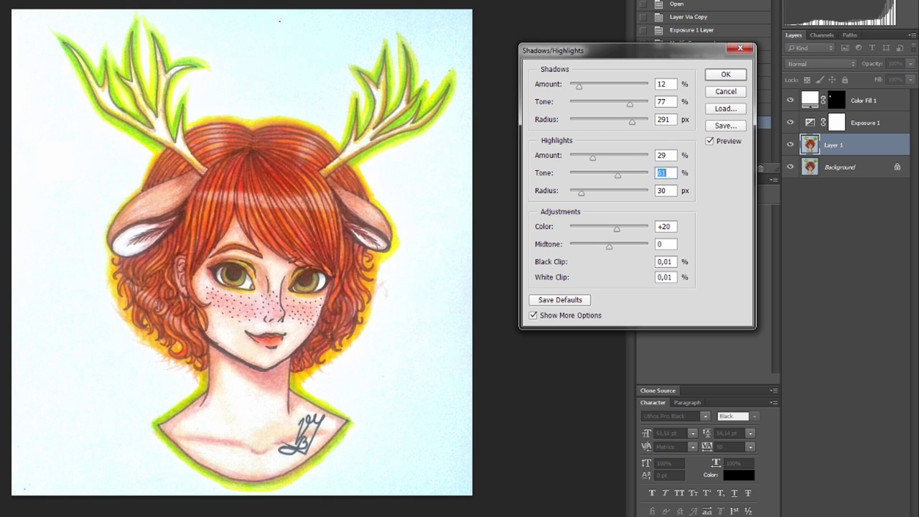
key("Down")
key("Down")
key("Down")
key("Down")
key("Down")
key("Down")
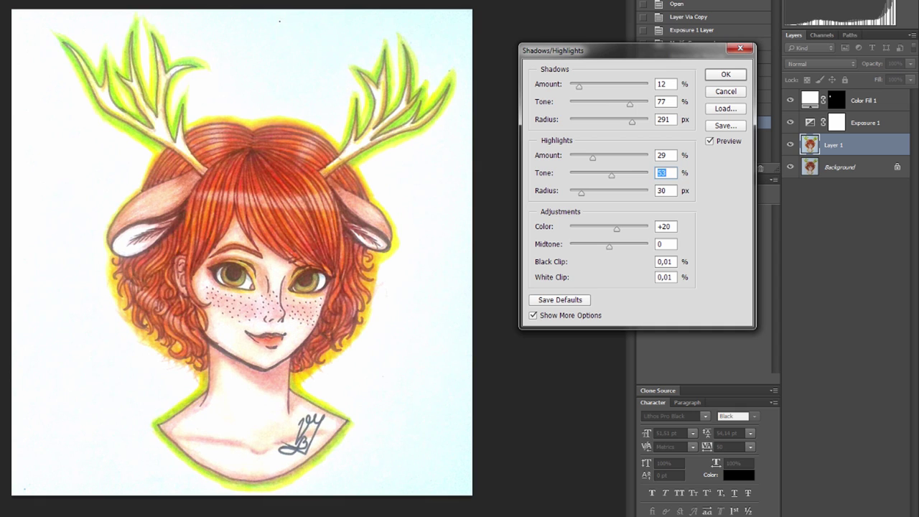
key("shift+Tab")
key("Down")
key("Down")
key("Down")
key("Down")
key("Down")
key("Down")
key("Down")
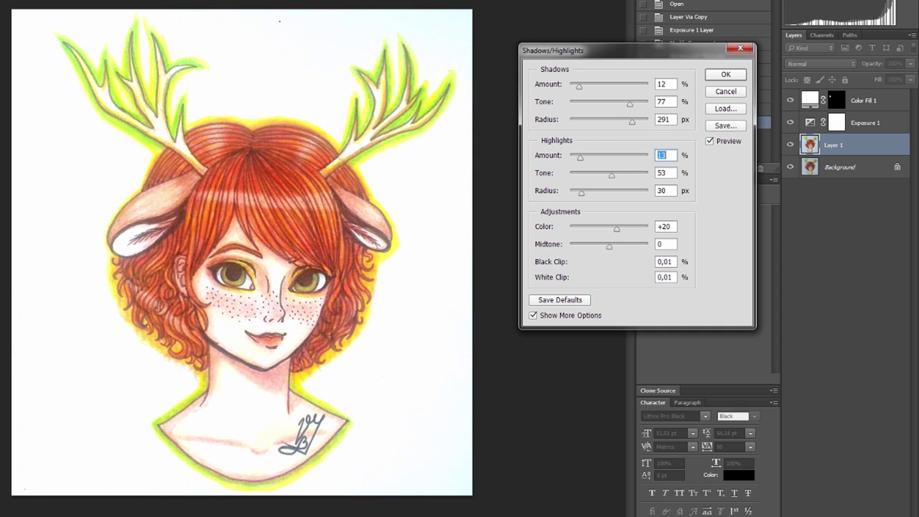
key("Down")
key("Down")
key("Down")
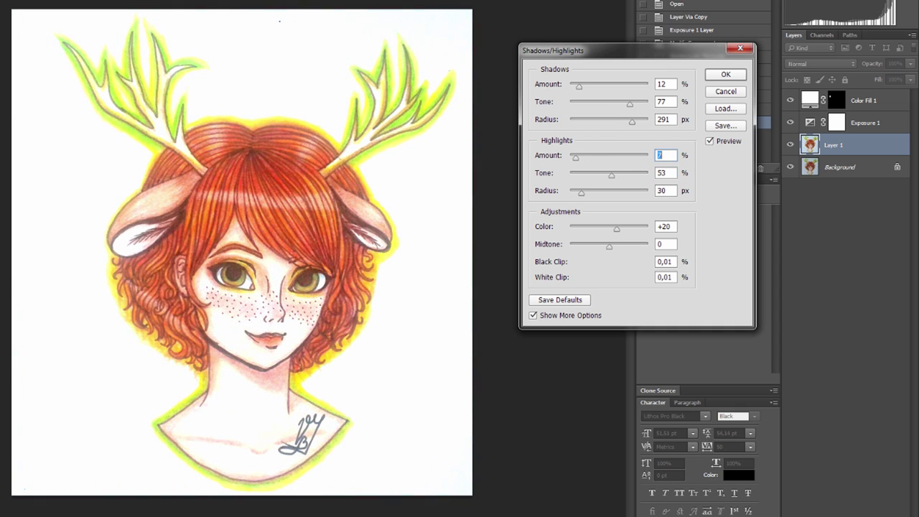
key("Up")
key("Up")
key("Up")
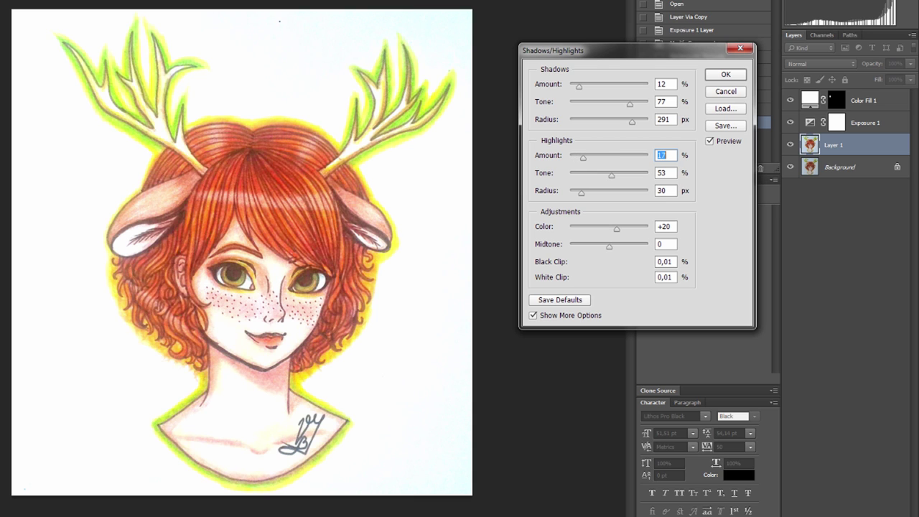
key("Up")
key("Up")
key("Up")
key("Up")
Step: Raise Highlights Tone to 74 and drop Highlights Amount to single digits
key("Tab")
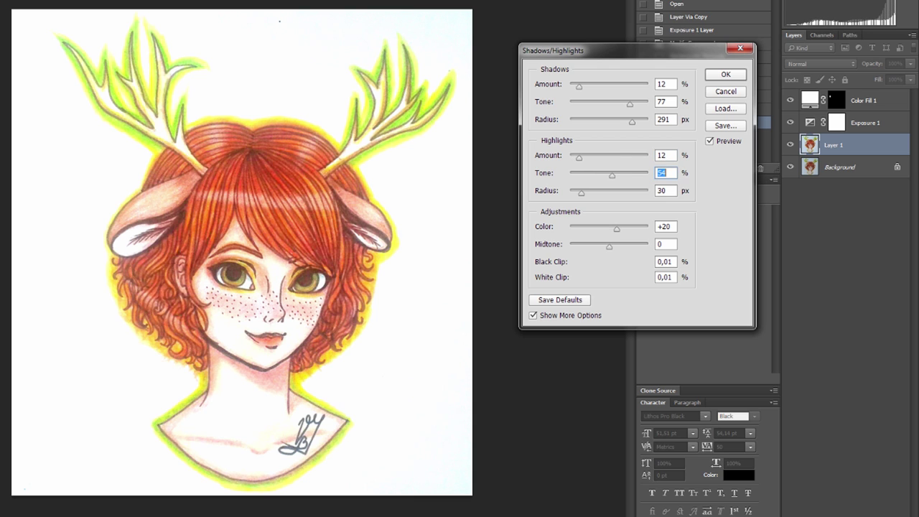
key("shift+Up")
key("shift+Up")
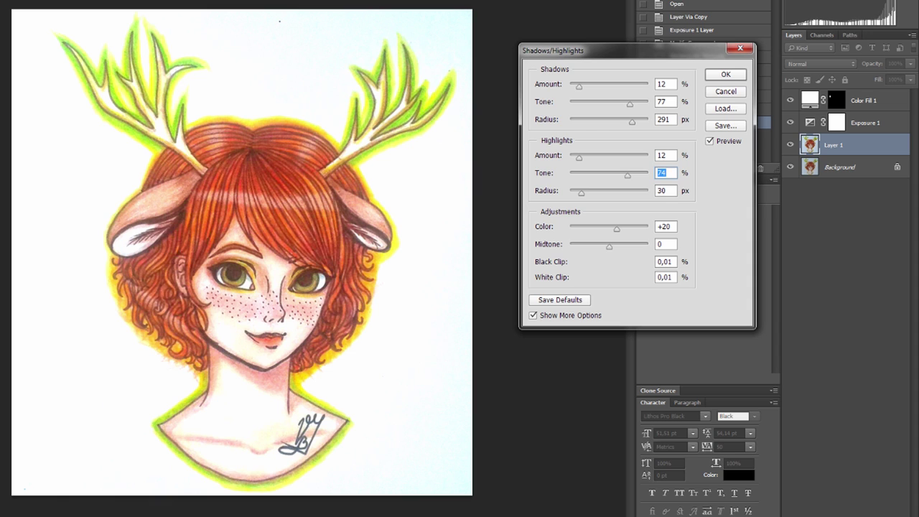
key("shift+Tab")
key("Down")
key("Down")
key("Down")
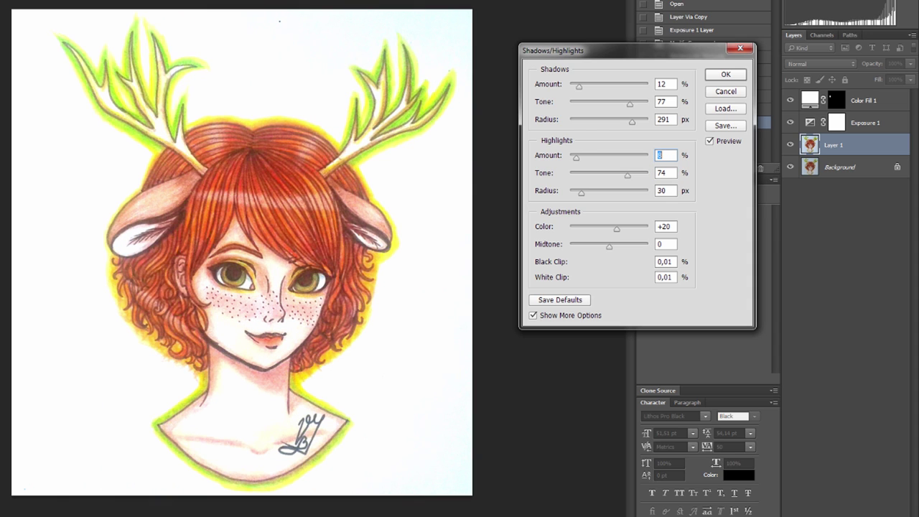
Step: Set Highlights Amount to 10 and Highlights Radius to about 180 px
key("Up")
key("Up")
key("Tab")
key("Tab")
key("shift+Up")
key("shift+Up")
key("shift+Up")
key("Up")
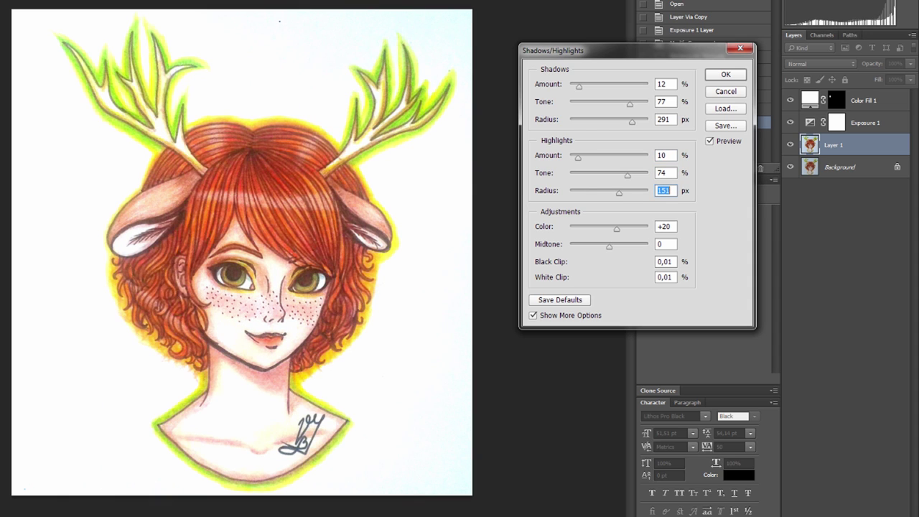
key("shift+Up")
key("shift+Up")
Step: Try several Color correction strengths, settling on a near-neutral -1
key("shift+Up")
key("shift+Down")
key("Up")
key("Up")
key("Up")
key("Up")
key("Up")
key("Up")
key("Tab")
key("shift+Up")
key("shift+Up")
key("shift+Down")
key("shift+Down")
key("shift+Down")
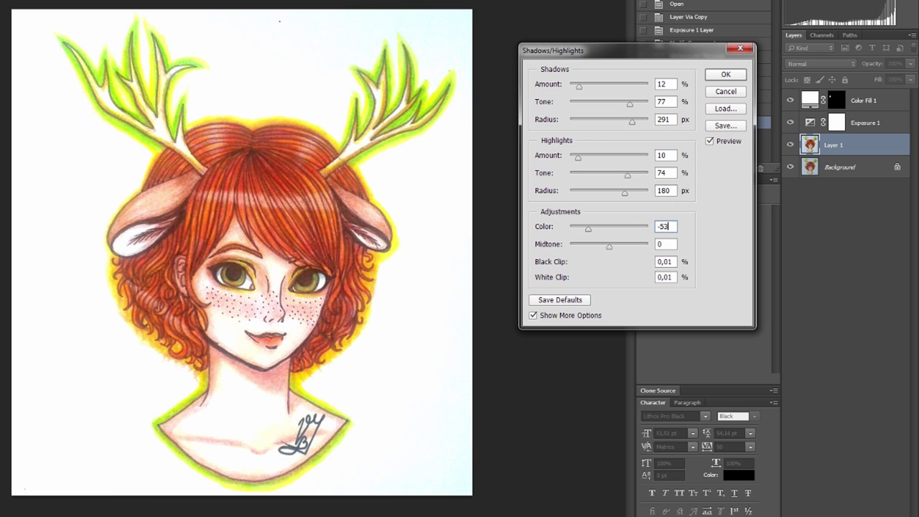
key("shift+Down")
key("shift+Down")
key("shift+Down")
key("shift+Up")
key("shift+Up")
key("shift+Up")
key("shift+Up")
key("shift+Up")
key("shift+Up")
key("shift+Up")
type("-49")
Step: Set Midtone contrast to +4 and apply the Shadows/Highlights correction
key("shift+Up")
key("shift+Up")
key("shift+Up")
key("shift+Down")
key("shift+Down")
key("shift+Down")
key("shift+Up")
key("shift+Up")
key("shift+Up")
key("shift+Up")
key("shift+Up")
key("shift+Up")
key("shift+Down")
key("shift+Down")
key("shift+Down")
key("shift+Up")
key("shift+Up")
key("shift+Up")
key("Up")
key("Up")
key("Up")
key("Tab")
key("Up")
key("Up")
key("Up")
key("shift+Up")
key("shift+Up")
key("shift+Up")
key("Down")
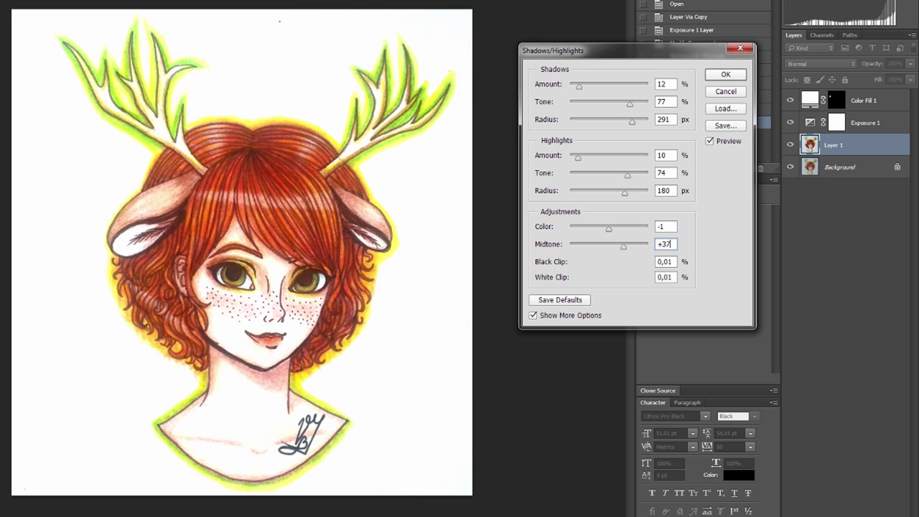
key("shift+Down")
key("Down")
key("Down")
key("Down")
key("shift+Down")
key("Down")
key("Down")
key("Down")
key("shift+Down")
key("Down")
key("Down")
key("Down")
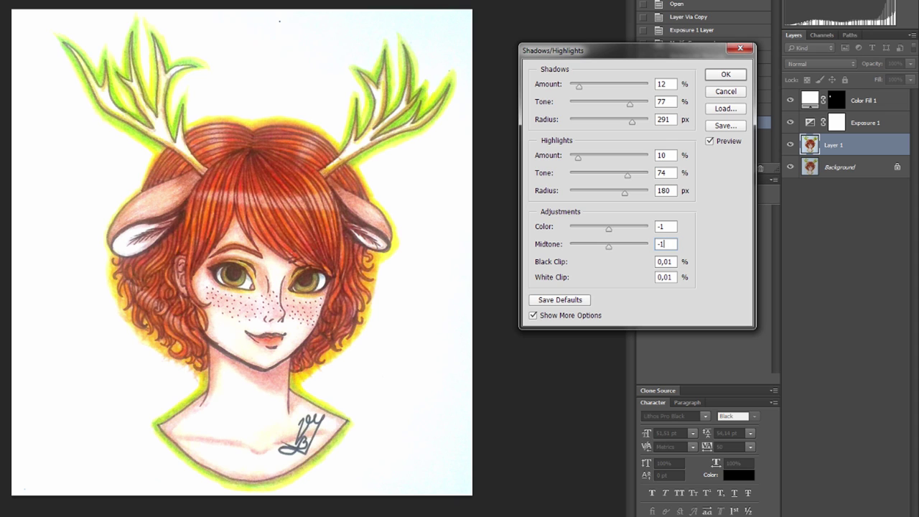
key("Up")
key("Up")
key("Up")
key("Return")
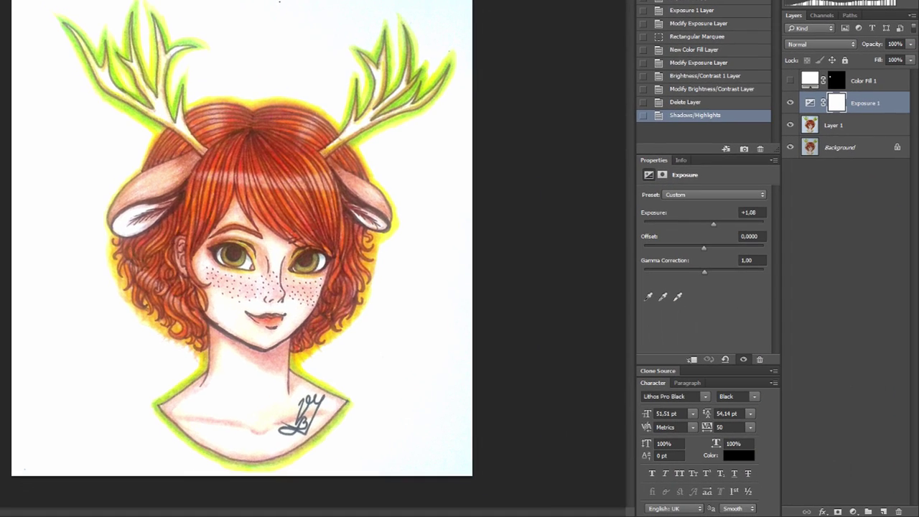
Step: Add a Default Black & White adjustment layer above Exposure 1 and target it
left_click(853, 511)
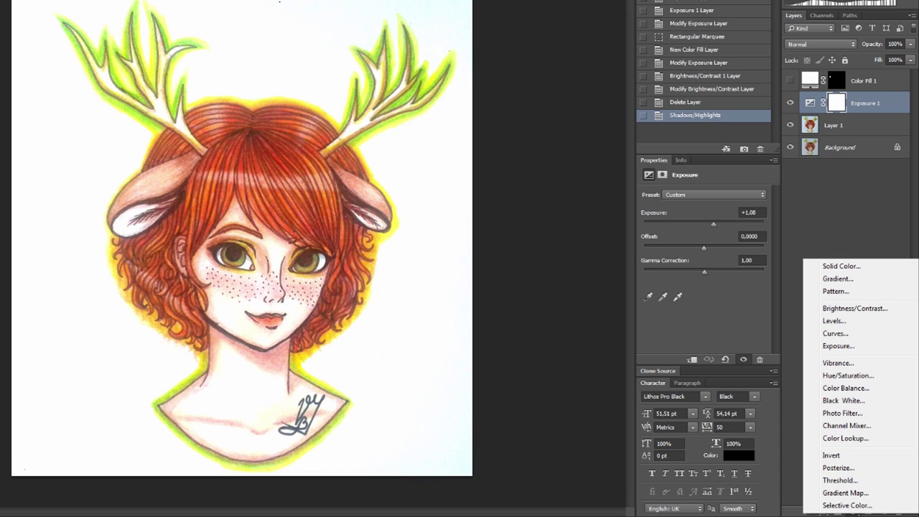
key("Escape")
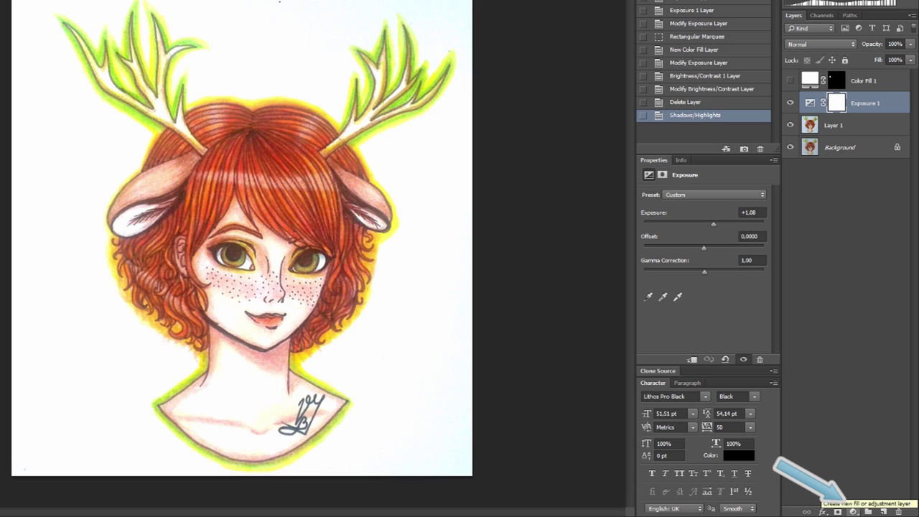
left_click(853, 511)
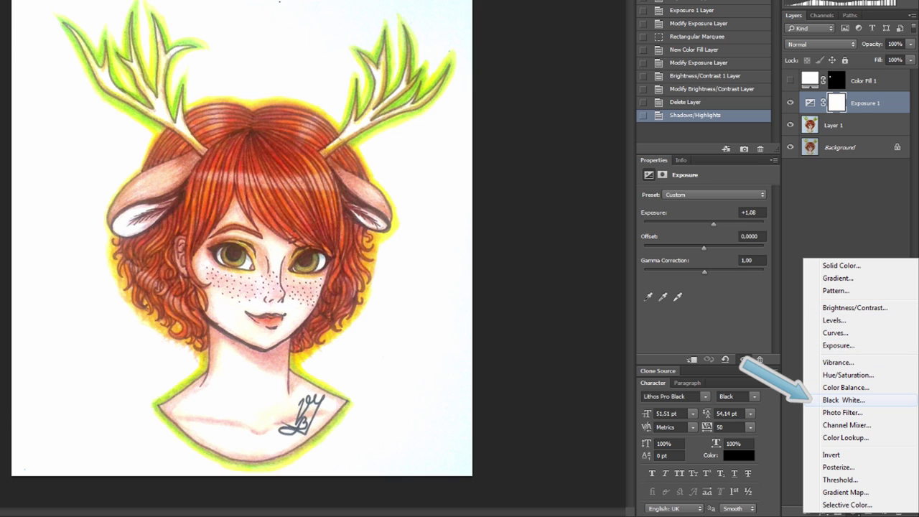
left_click(844, 400)
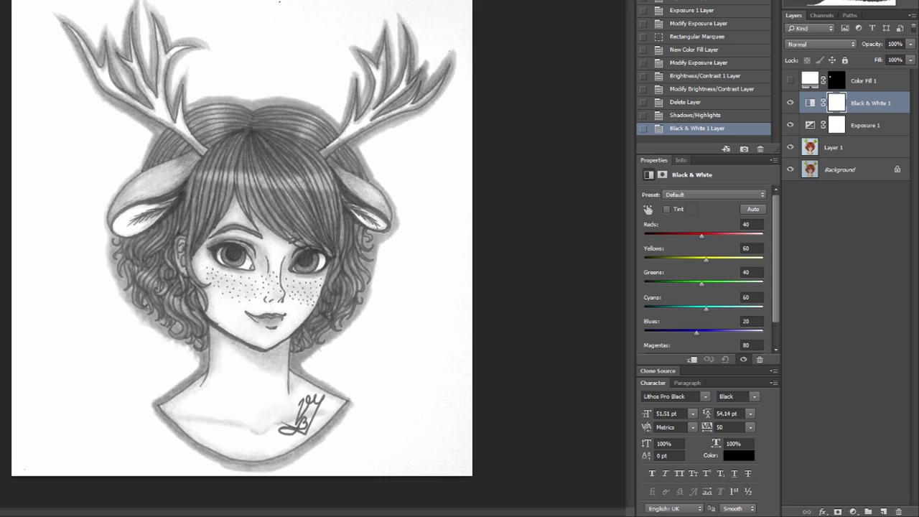
left_click_drag(703, 153, 703, 115)
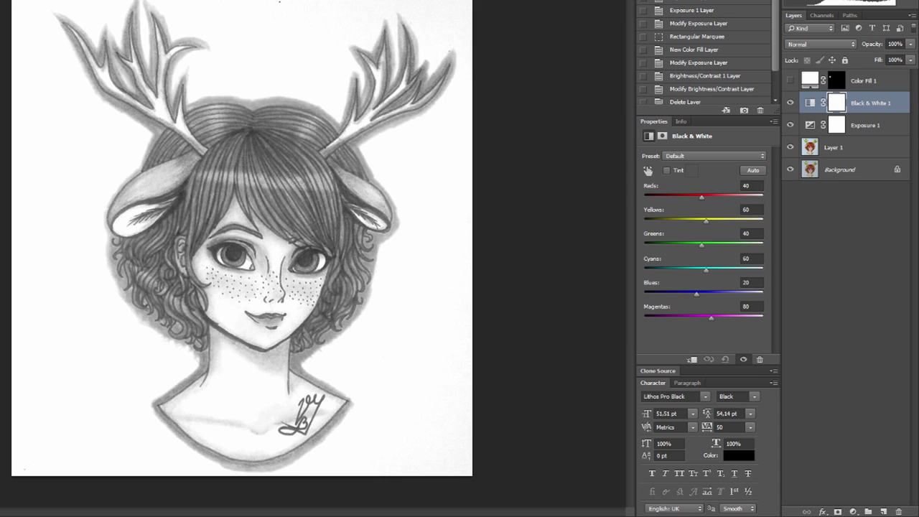
left_click(810, 103)
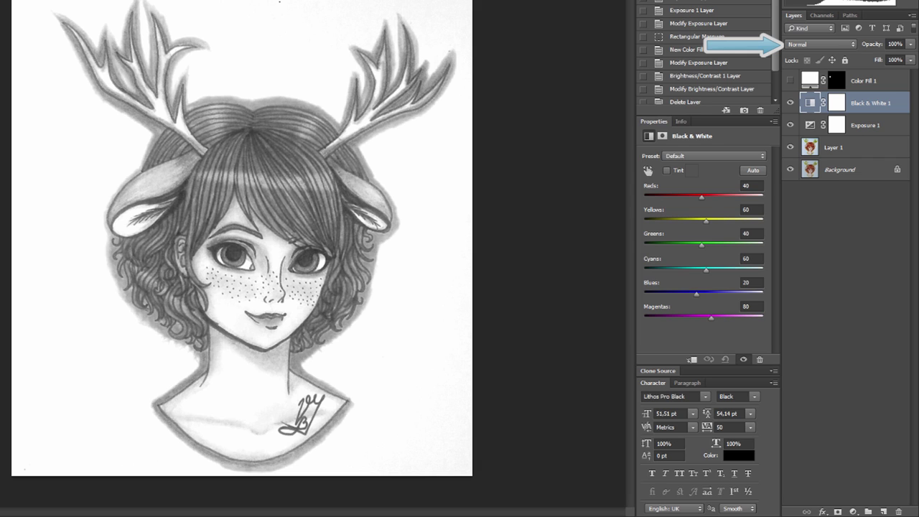
Step: Set Black & White 1's blend mode to Luminosity, restoring the drawing's colours
left_click(820, 43)
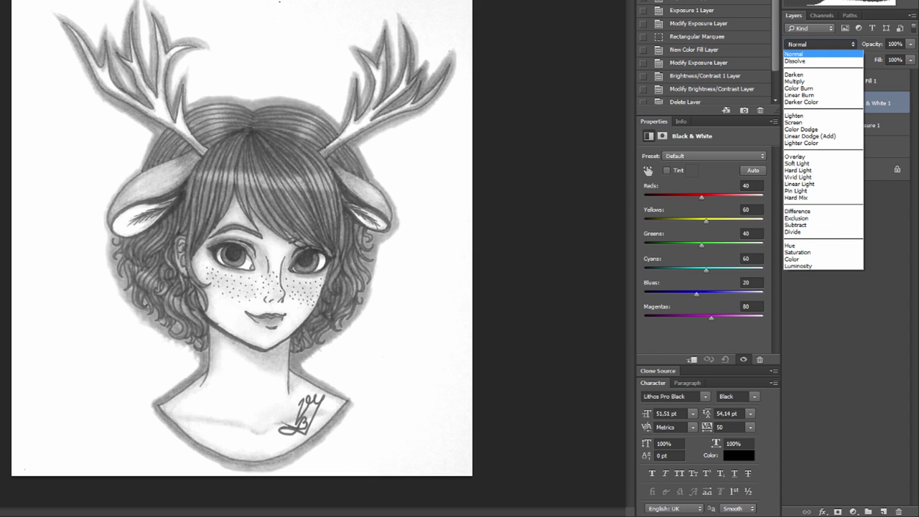
key("Escape")
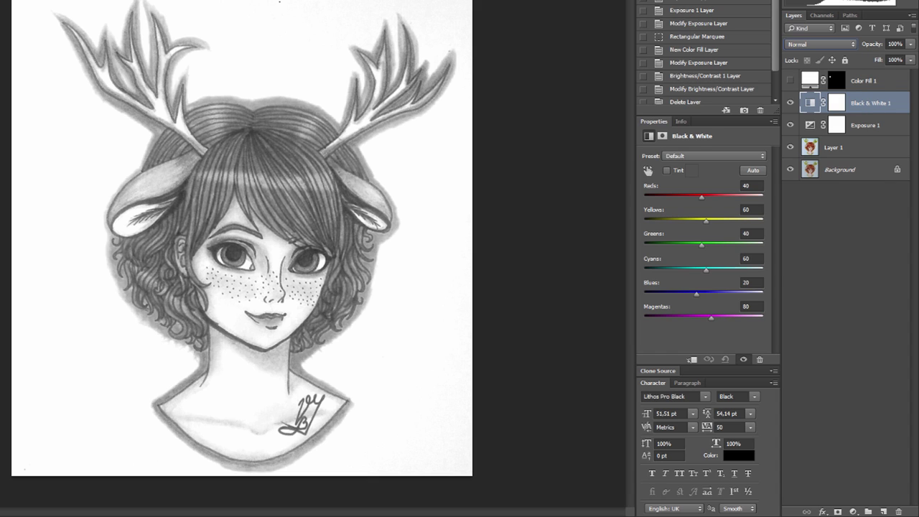
left_click(820, 43)
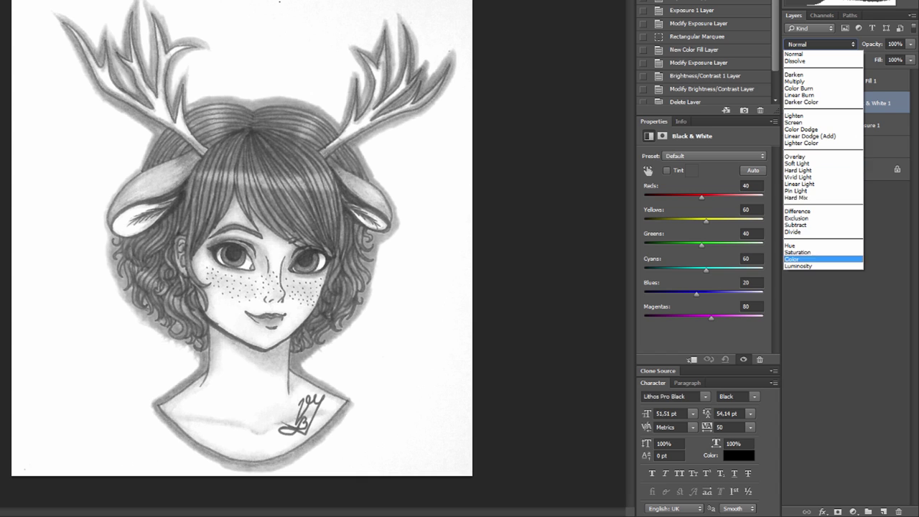
key("Return")
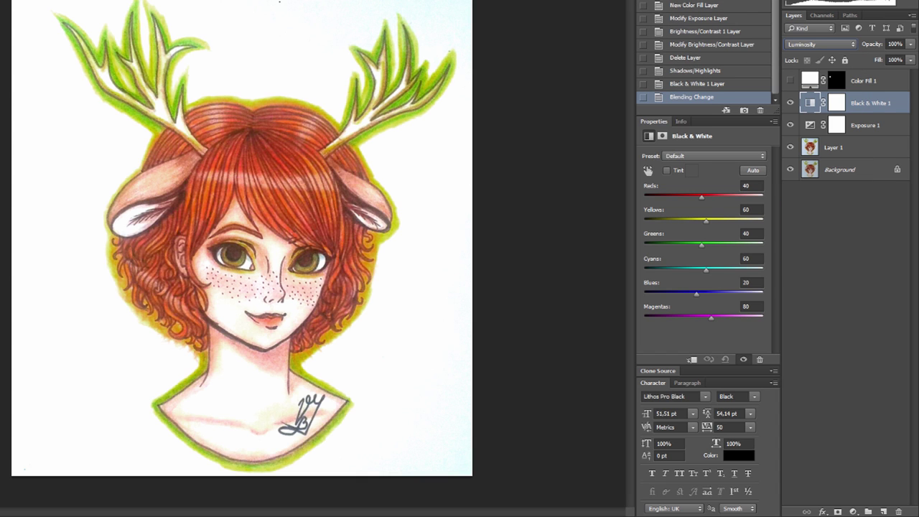
key("Up")
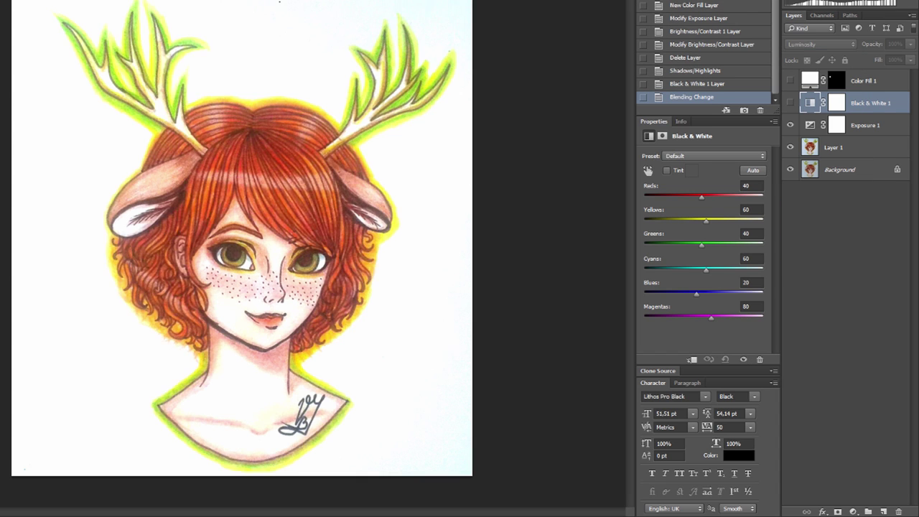
key("Down")
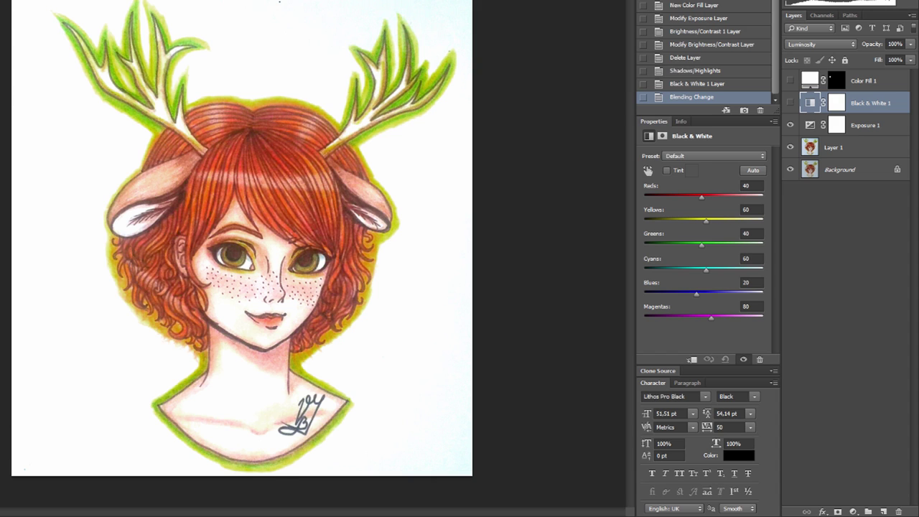
key("Up")
key("Down")
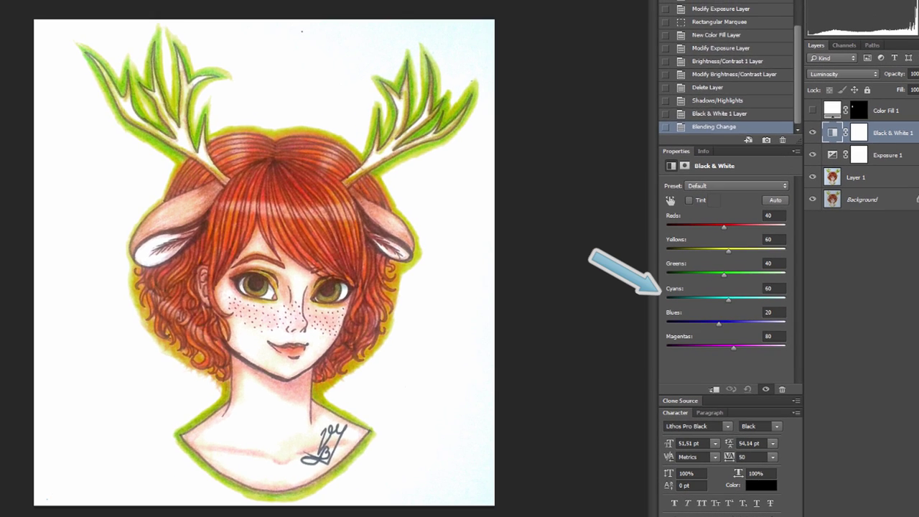
Step: Tune Black & White to Cyans 183, Reds 38, Yellows 86 and Greens 33
mouse_move(743, 299)
left_mouse_down()
mouse_move(755, 299)
mouse_move(666, 300)
left_mouse_up()
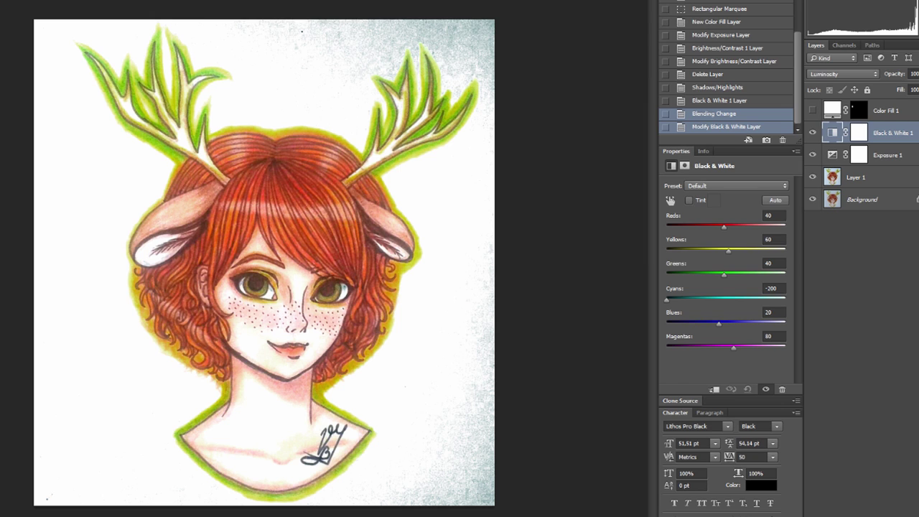
left_click_drag(667, 300, 747, 299)
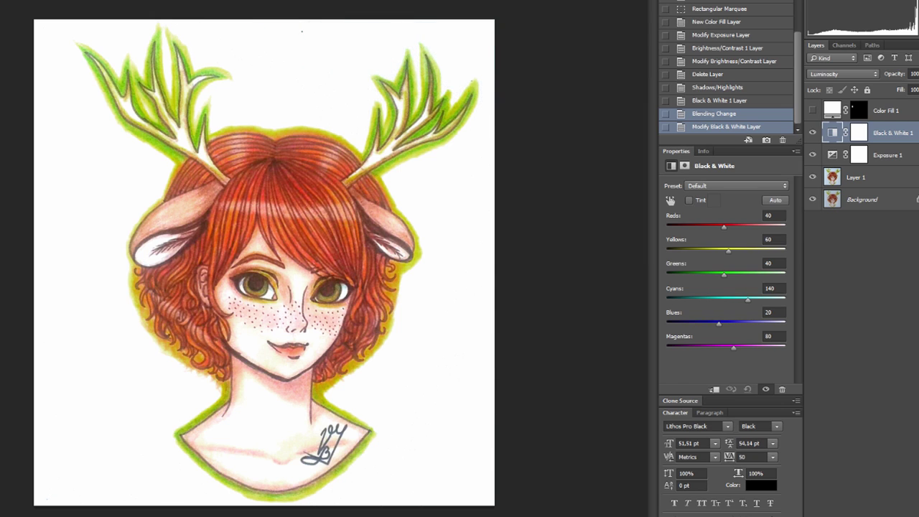
left_click_drag(747, 299, 756, 300)
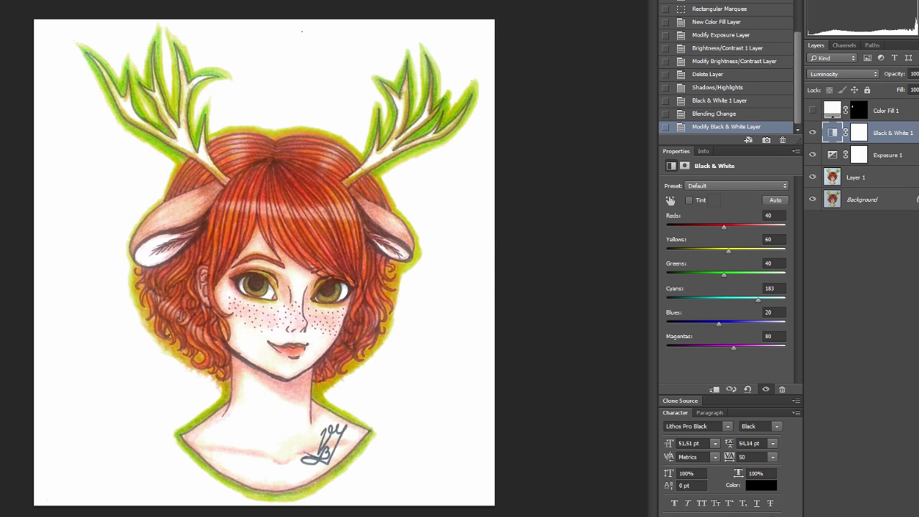
left_click_drag(724, 227, 724, 227)
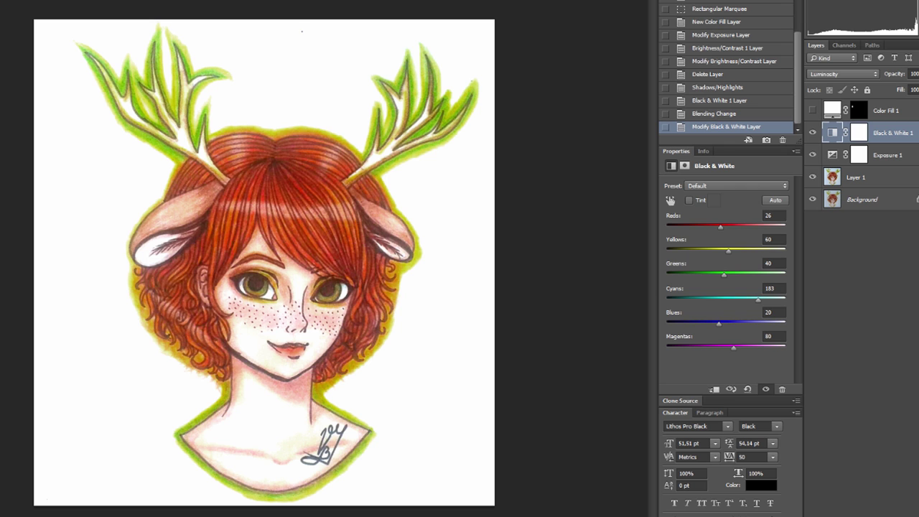
mouse_move(720, 227)
left_mouse_down()
mouse_move(733, 227)
mouse_move(723, 227)
left_mouse_up()
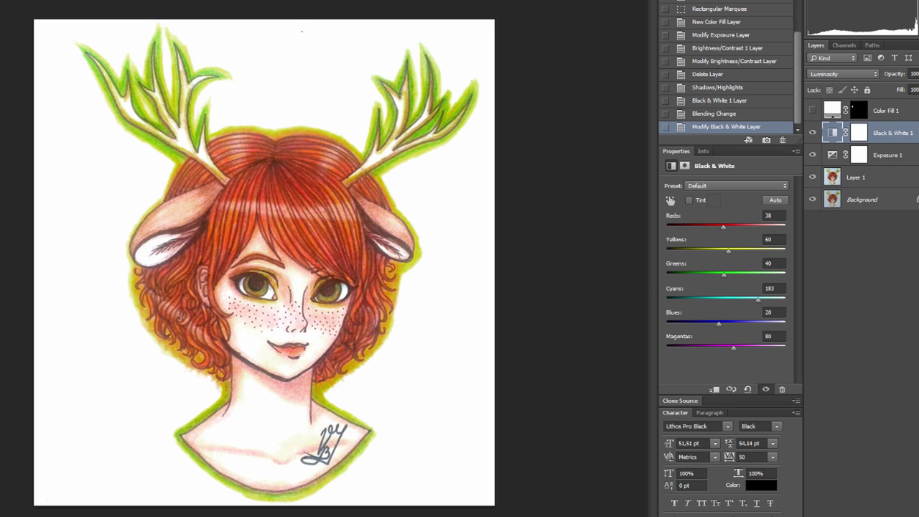
mouse_move(728, 250)
left_mouse_down()
mouse_move(741, 251)
mouse_move(732, 251)
left_mouse_up()
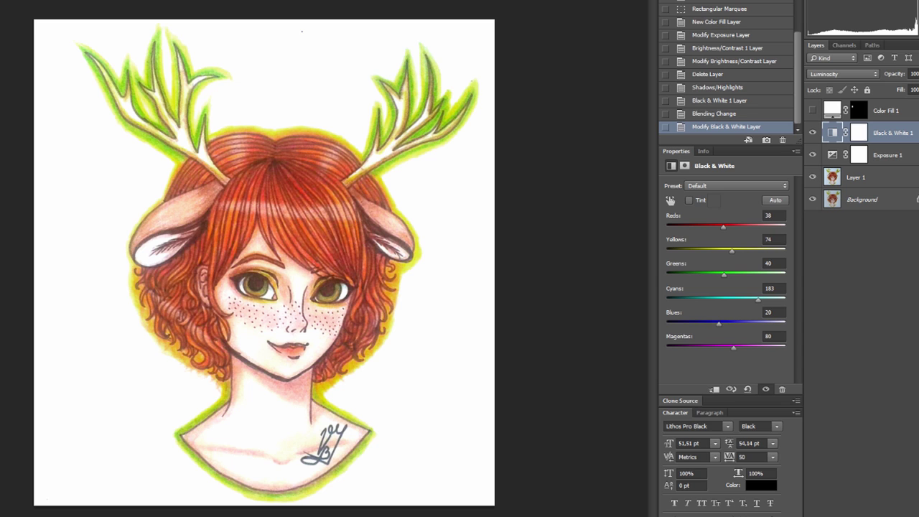
left_click_drag(730, 250, 734, 251)
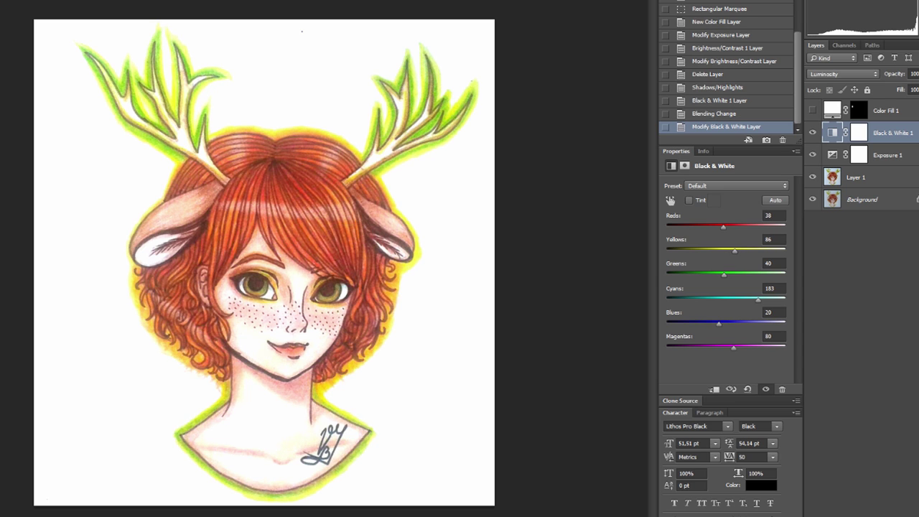
mouse_move(724, 274)
left_mouse_down()
mouse_move(757, 274)
mouse_move(686, 273)
mouse_move(757, 273)
mouse_move(725, 274)
left_mouse_up()
Step: Set Black & White 1's Blues to 69 and Magentas to 10
mouse_move(747, 323)
left_mouse_down()
mouse_move(784, 323)
mouse_move(731, 323)
left_mouse_up()
mouse_move(733, 348)
left_mouse_down()
mouse_move(784, 347)
mouse_move(667, 347)
mouse_move(717, 347)
left_mouse_up()
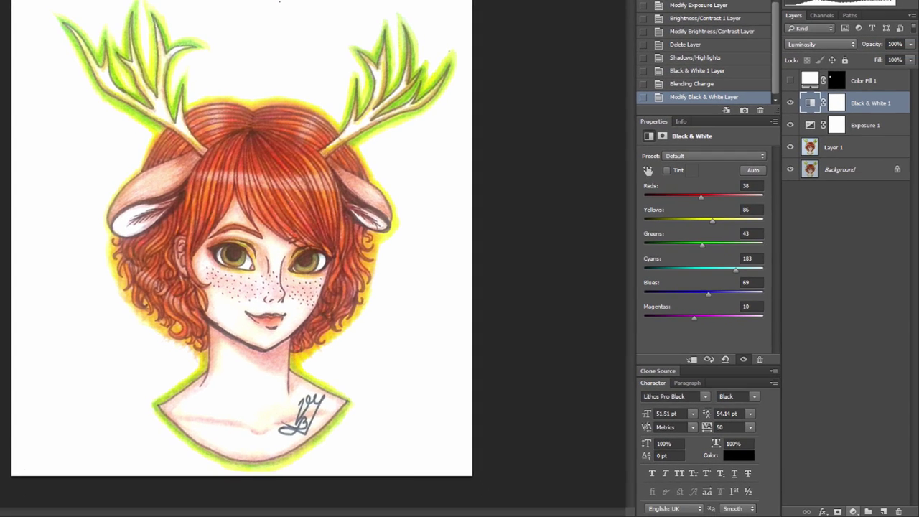
left_click(805, 511)
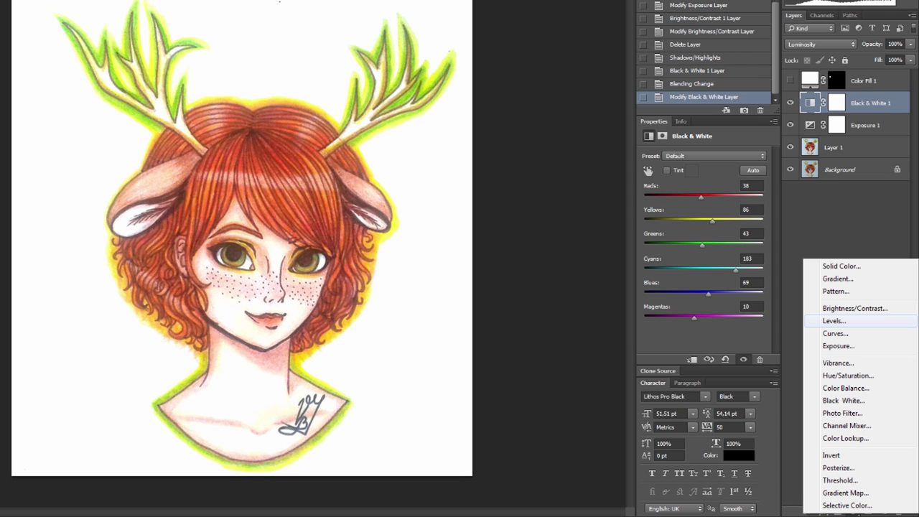
Step: Add a Levels adjustment layer and nudge the RGB and Red channel midtones
left_click(835, 321)
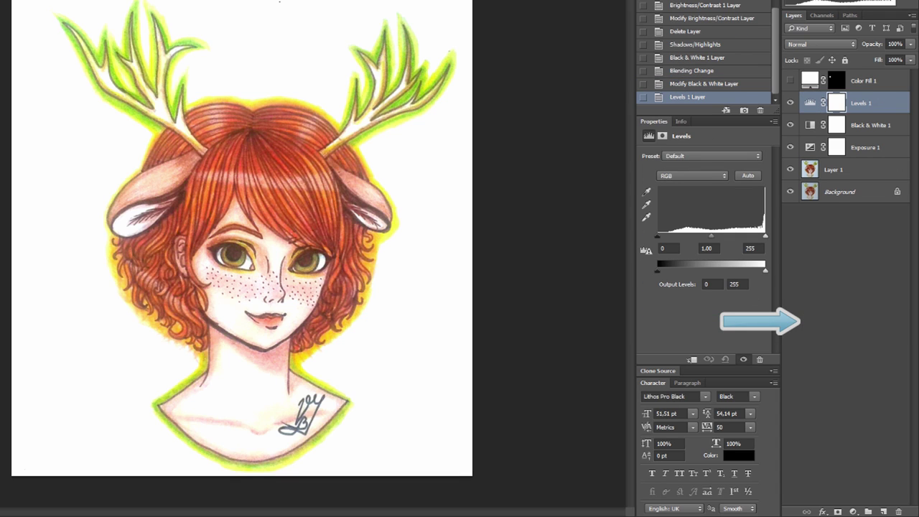
left_click_drag(712, 235, 719, 235)
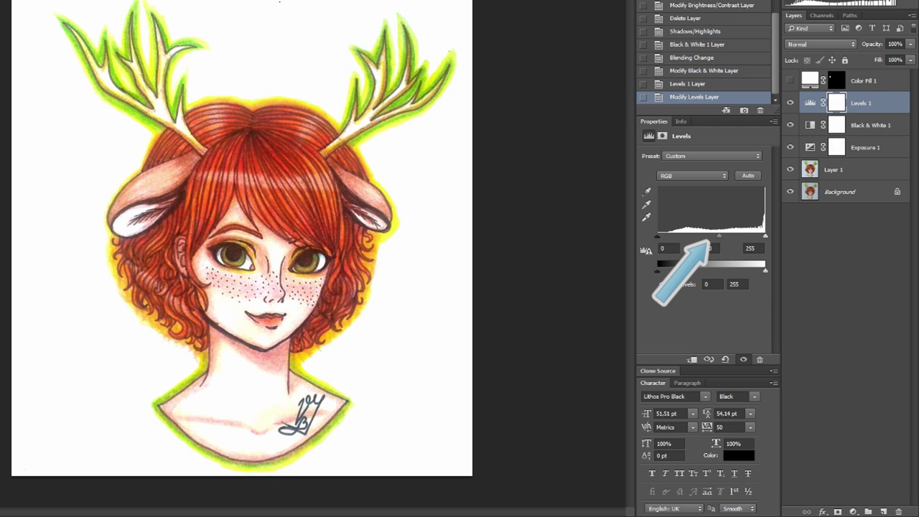
left_click(693, 175)
left_click(679, 185)
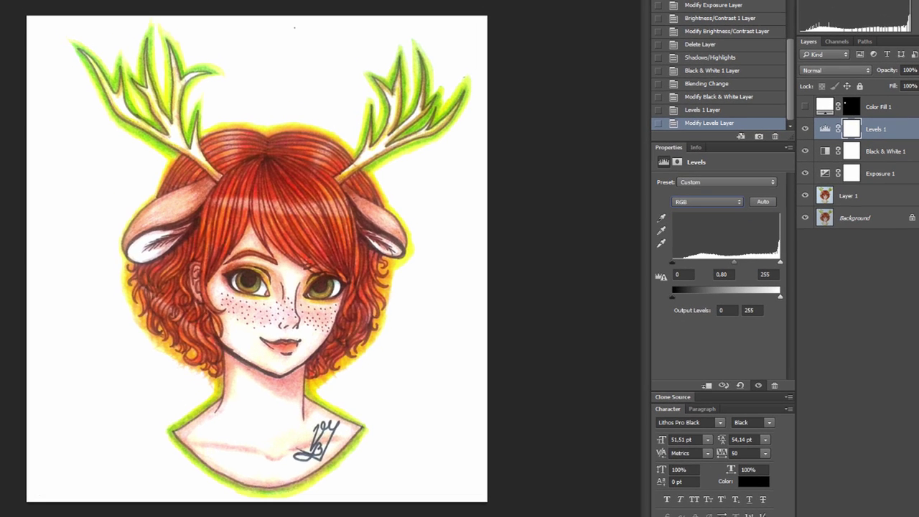
left_click(708, 202)
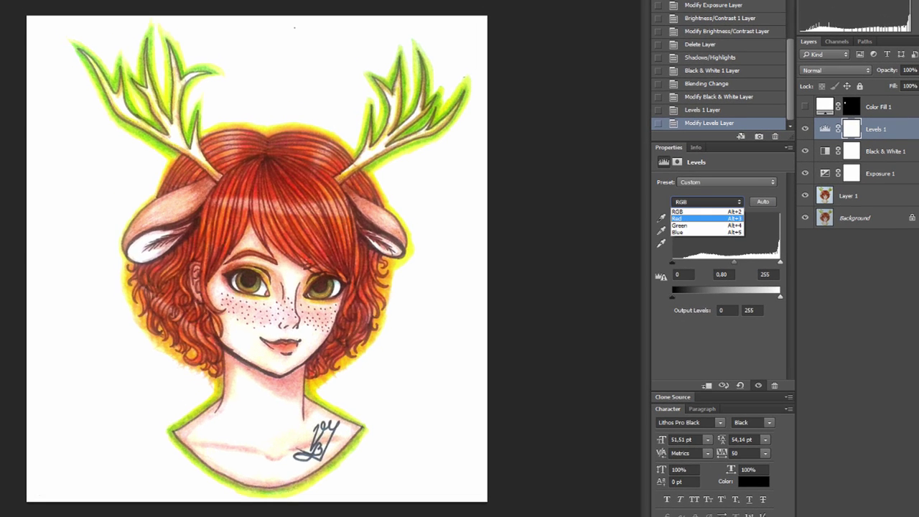
left_click(677, 218)
left_click_drag(727, 263, 719, 262)
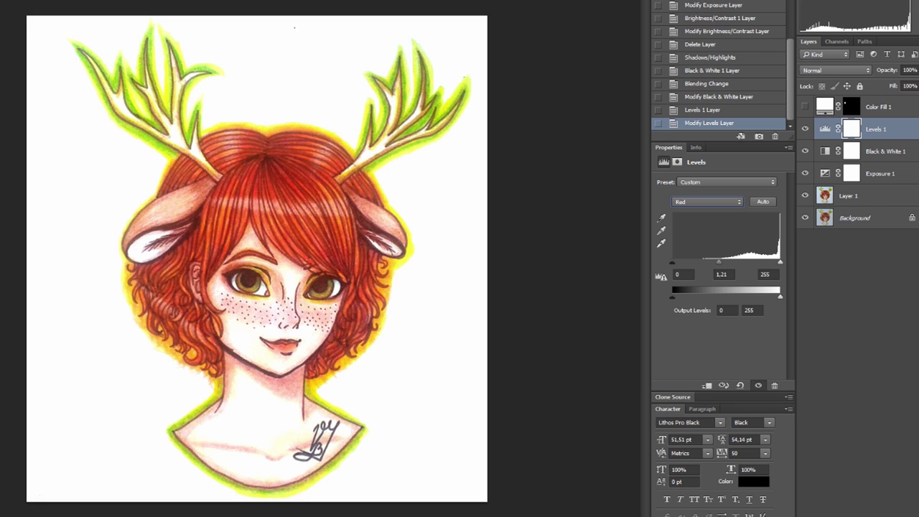
Step: Set the Levels Green midtone to 0.88 and the Blue midtone to 0.90
left_click(708, 202)
left_click(690, 222)
left_click_drag(726, 262, 736, 263)
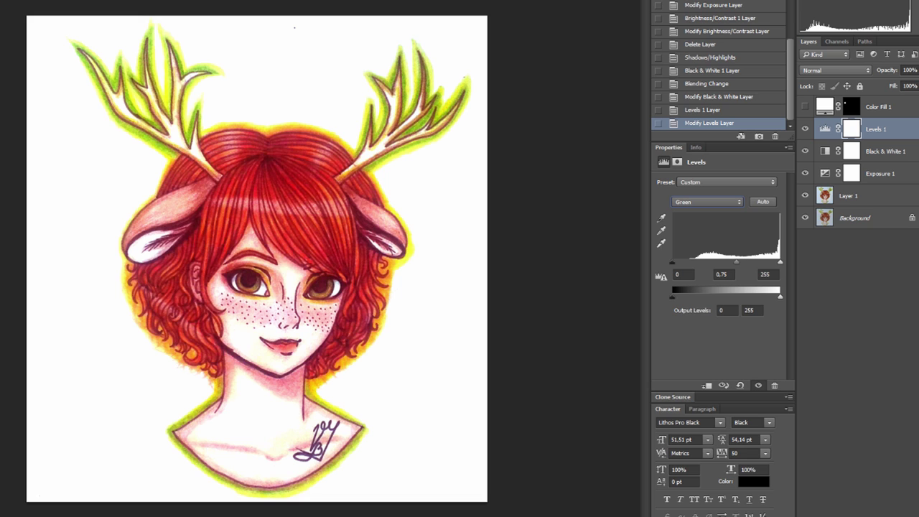
left_click_drag(736, 263, 731, 262)
left_click(708, 202)
left_click(689, 232)
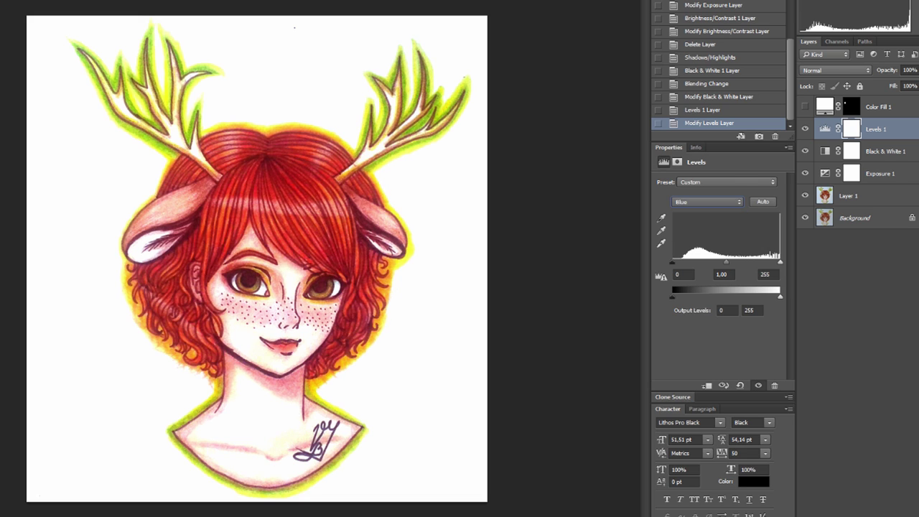
mouse_move(728, 263)
left_mouse_down()
mouse_move(745, 263)
mouse_move(723, 262)
left_mouse_up()
left_click_drag(725, 263, 730, 262)
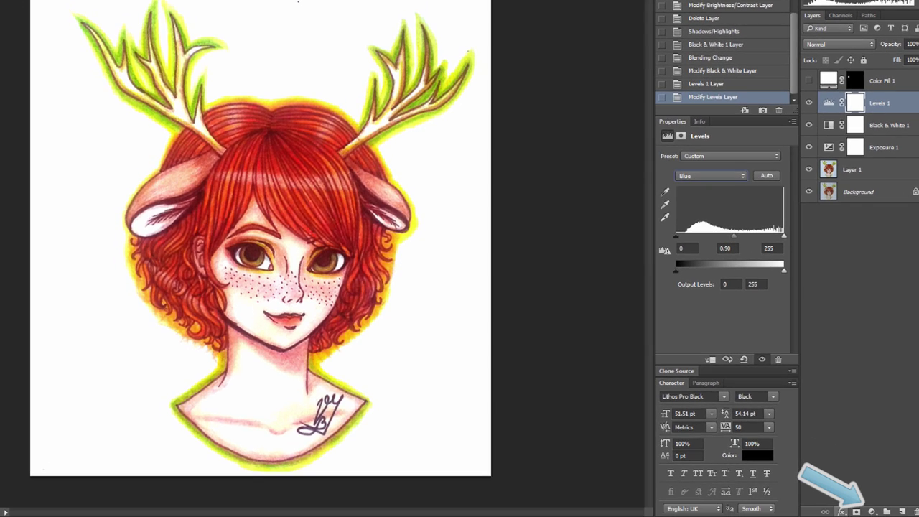
Step: Add a Curves adjustment layer and shape the RGB curve to deepen the shadows
left_click(872, 511)
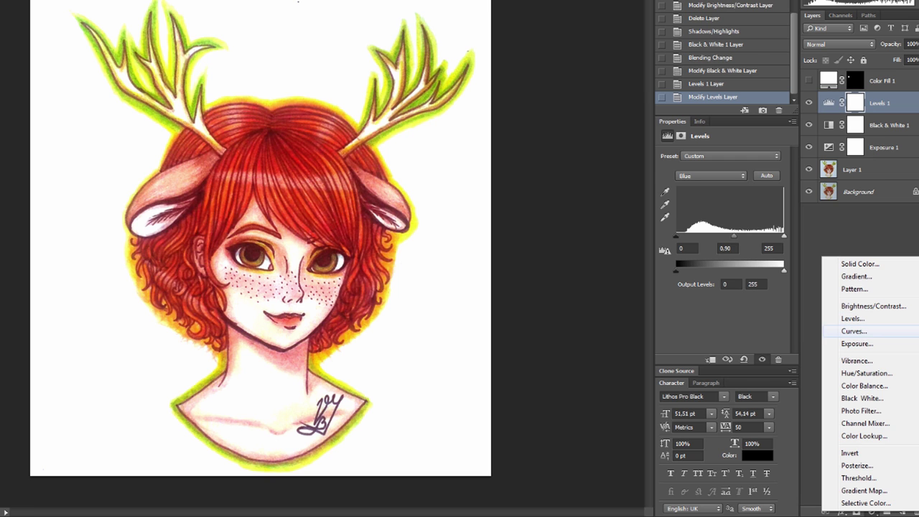
left_click(854, 331)
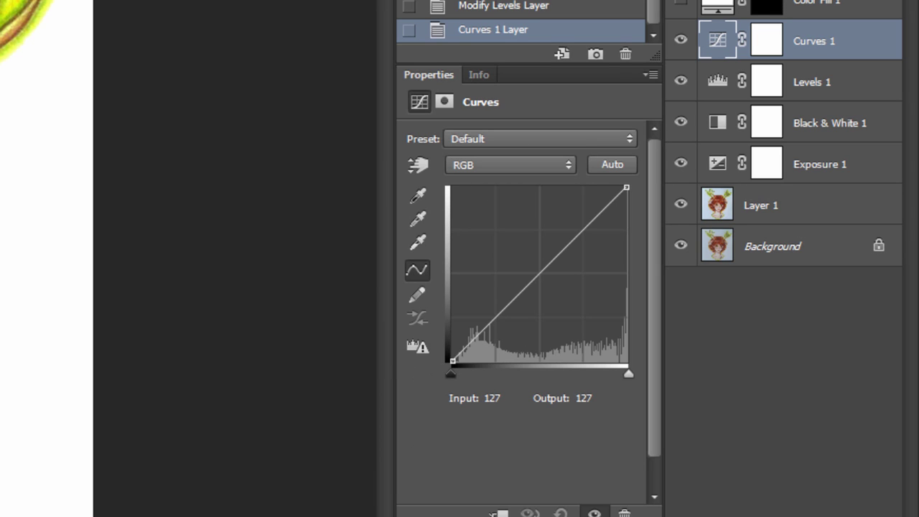
left_click(540, 272)
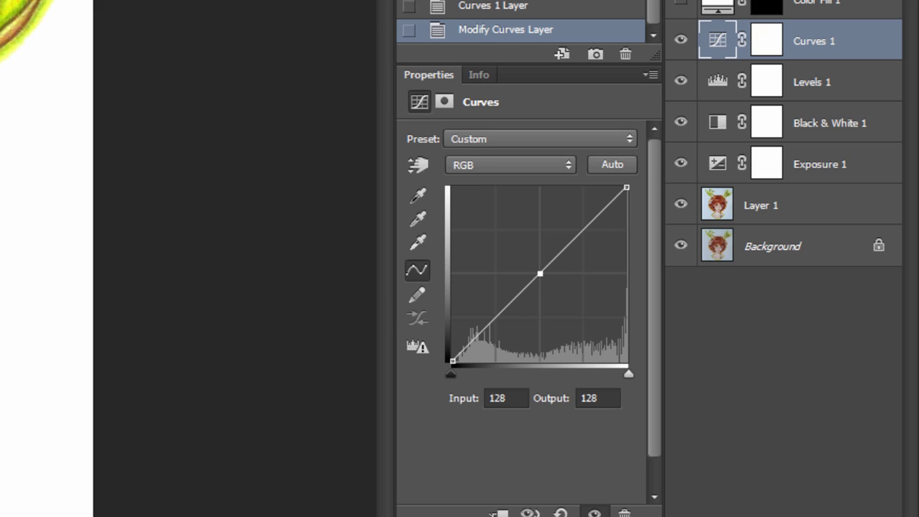
left_click(491, 317)
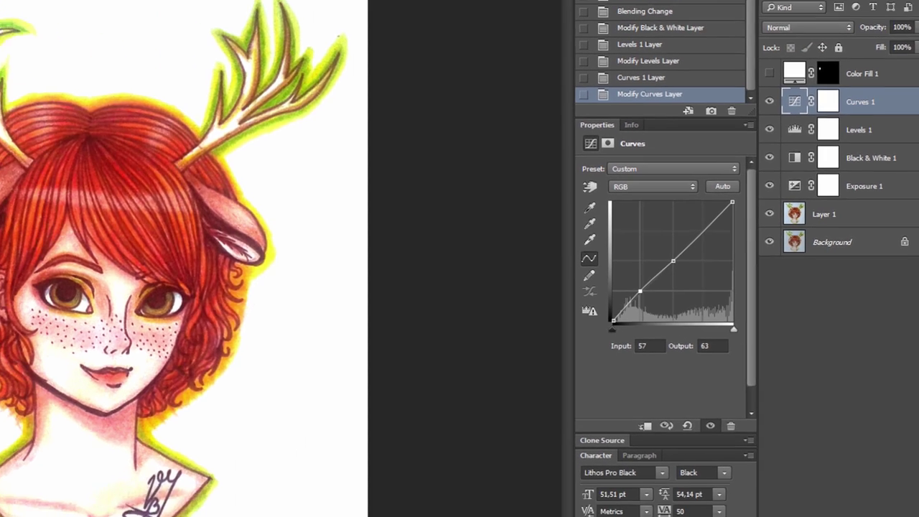
left_click_drag(491, 316, 496, 329)
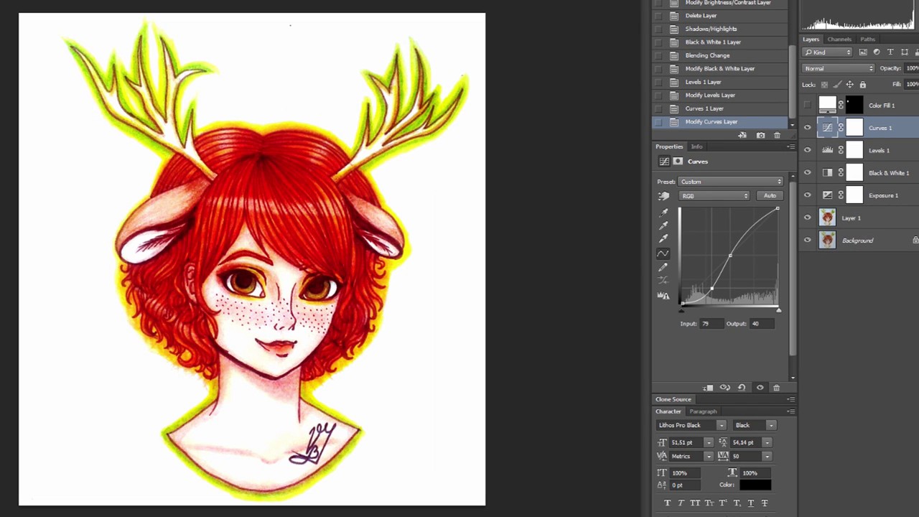
left_click_drag(705, 285, 708, 280)
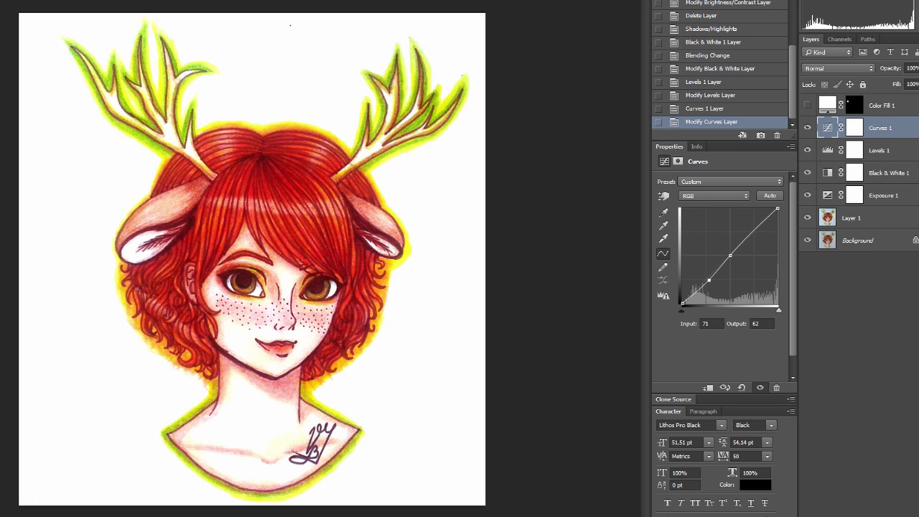
left_click_drag(696, 292, 696, 294)
Step: Shape the Red channel curve with midtone, shadow and highlight points, then review the effect
left_click(715, 195)
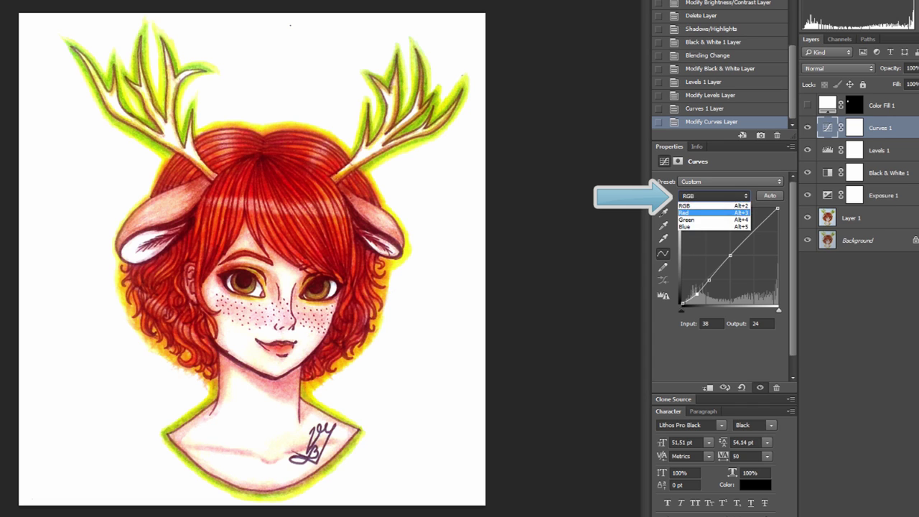
left_click(704, 213)
left_click_drag(736, 251, 727, 254)
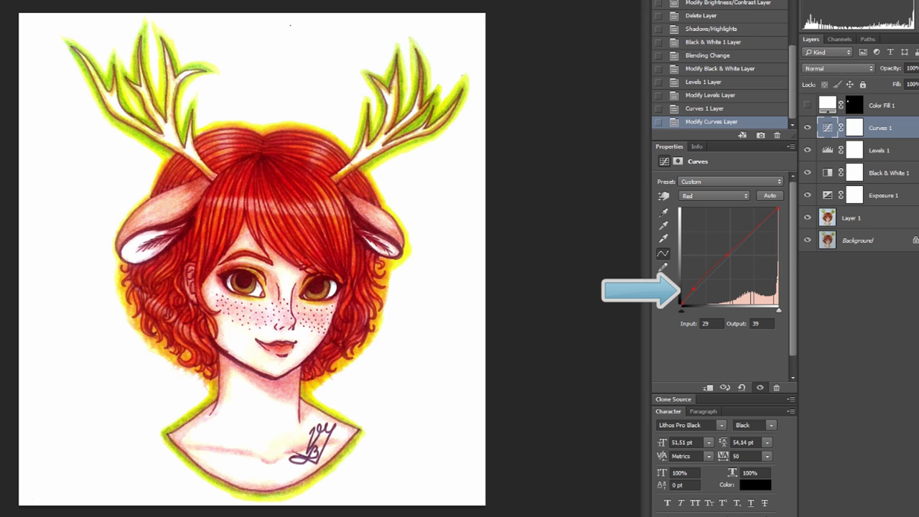
mouse_move(702, 284)
left_mouse_down()
mouse_move(703, 297)
mouse_move(698, 280)
mouse_move(705, 286)
left_mouse_up()
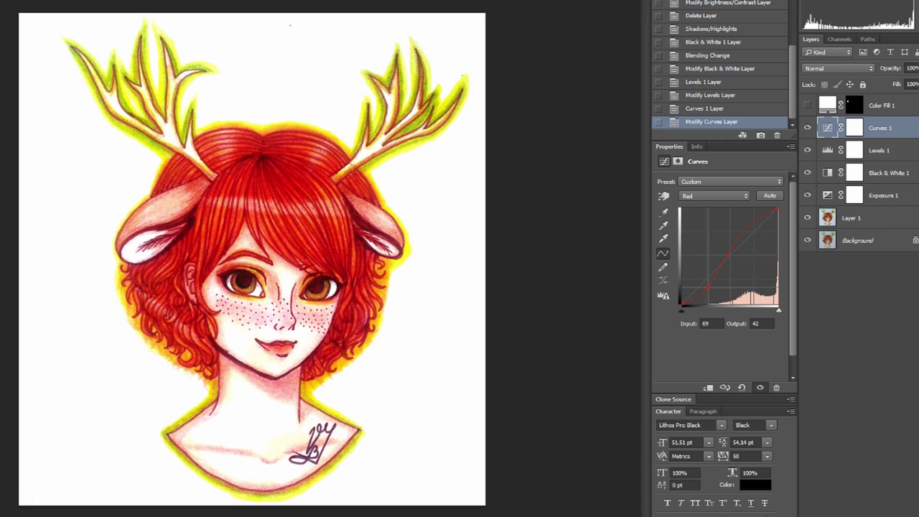
left_click_drag(727, 256, 729, 254)
mouse_move(761, 223)
left_mouse_down()
mouse_move(761, 233)
mouse_move(749, 222)
mouse_move(754, 231)
left_mouse_up()
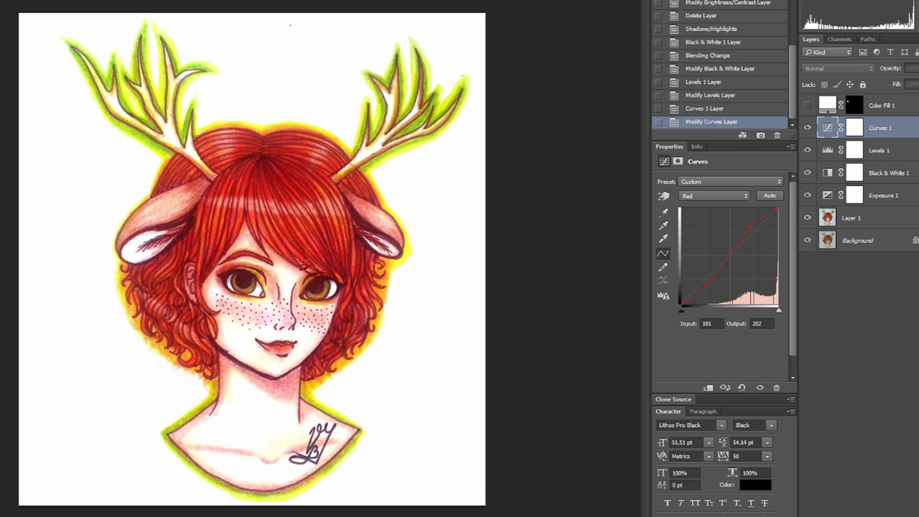
left_click(807, 127)
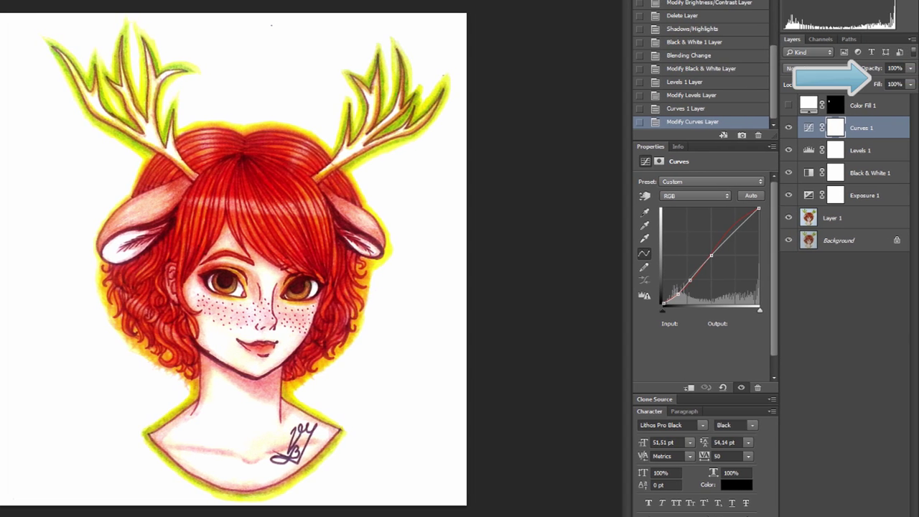
Step: Drop the Curves 1 layer opacity to about 63% and deselect the layer
left_click_drag(911, 81, 852, 82)
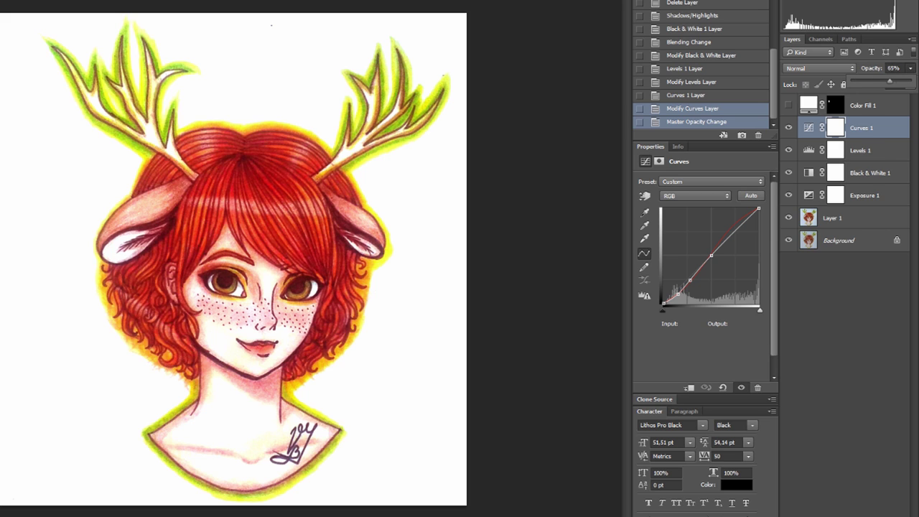
left_click_drag(907, 82, 852, 82)
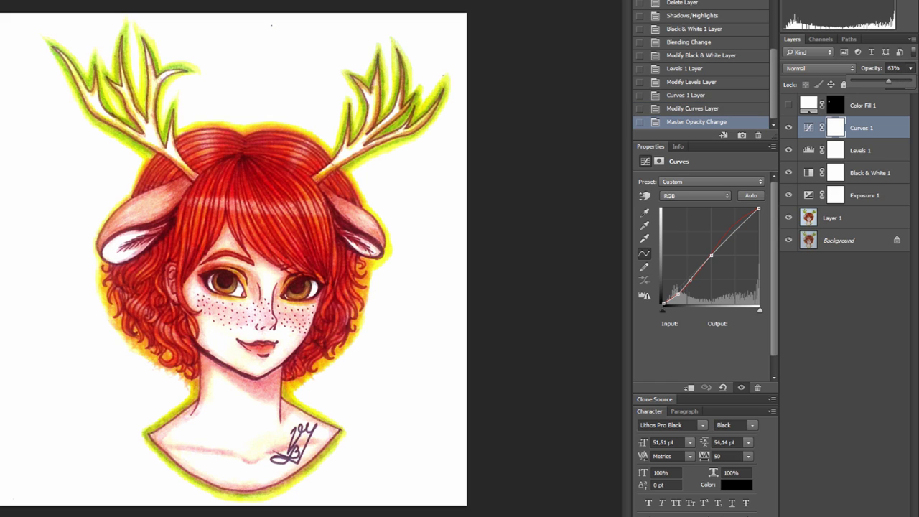
left_click(847, 301)
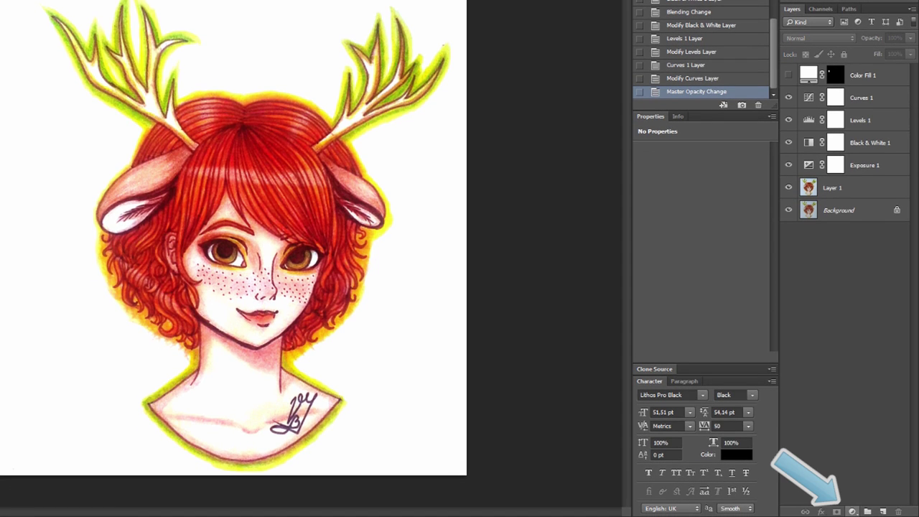
Step: Add Vibrance 1 with Vibrance -50 and Saturation 50, then fine-tune toward -43 and +47
left_click(852, 512)
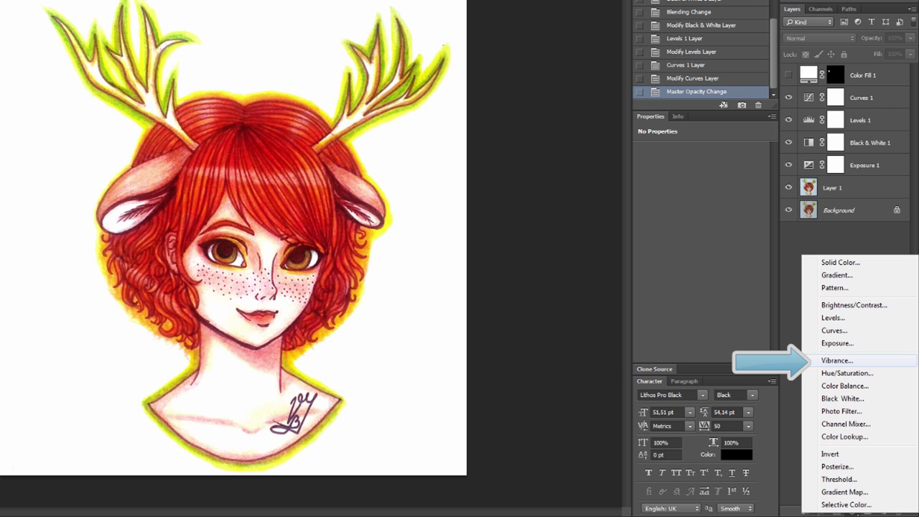
left_click(836, 360)
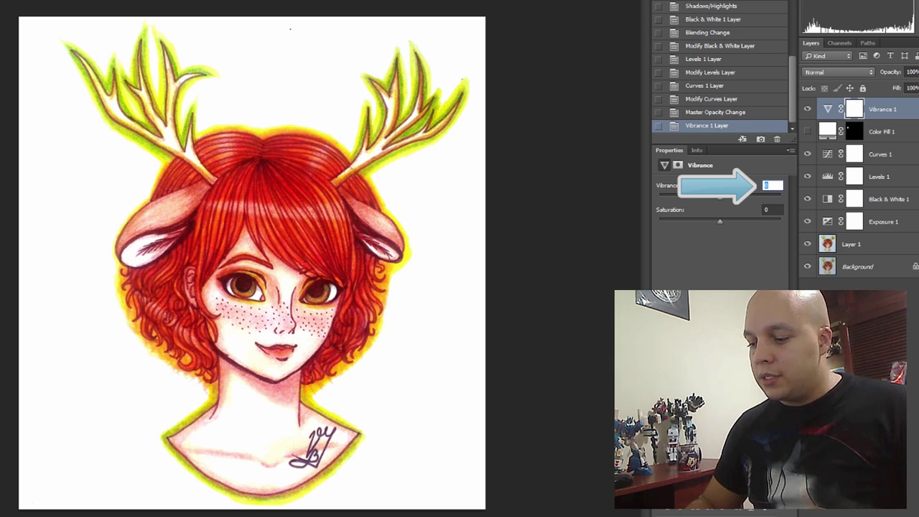
type("50")
key("Return")
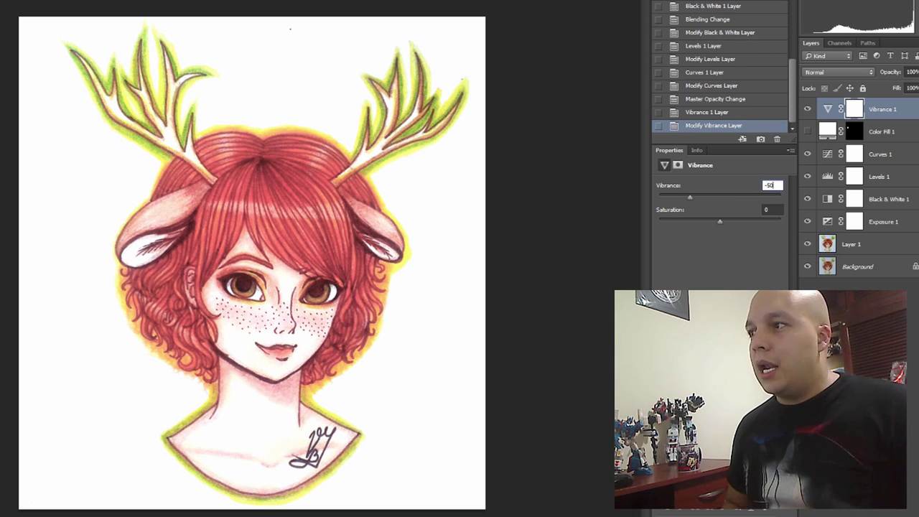
key("Tab")
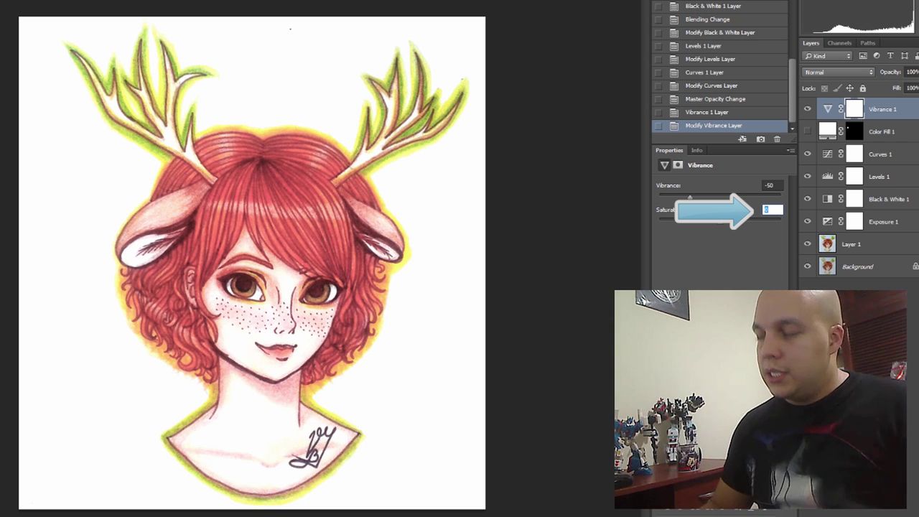
type("50")
key("Tab")
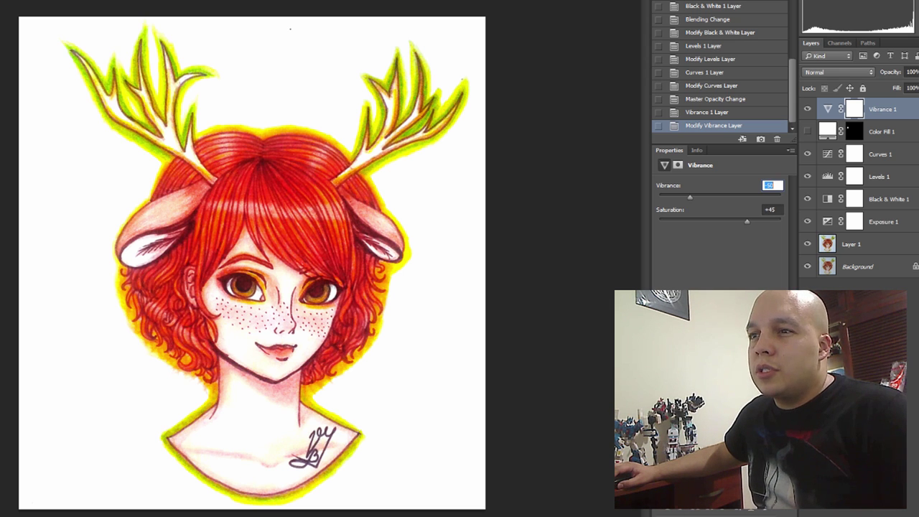
mouse_move(747, 221)
left_mouse_down()
mouse_move(727, 222)
mouse_move(748, 221)
left_mouse_up()
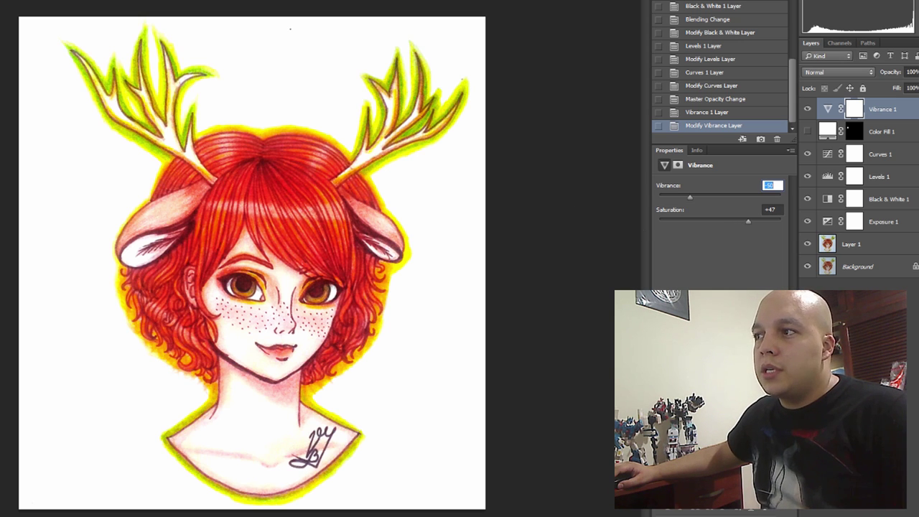
type("1-70")
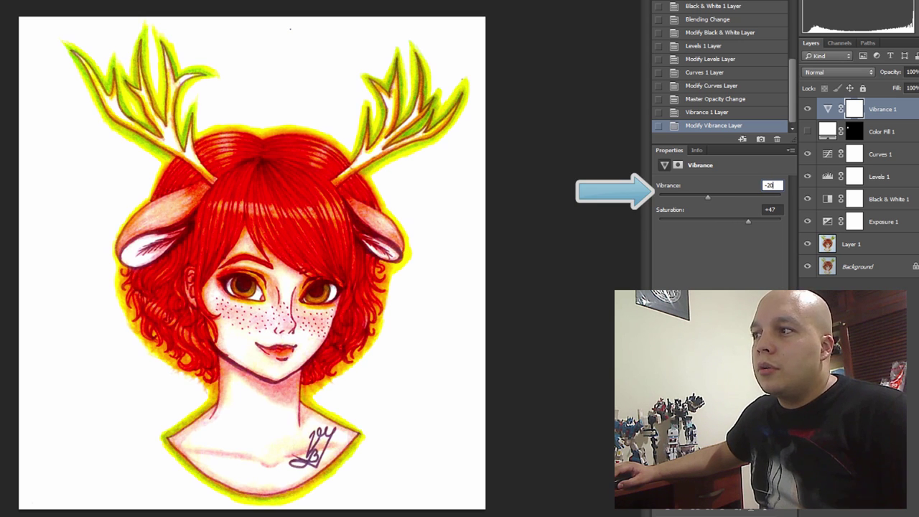
type("-44")
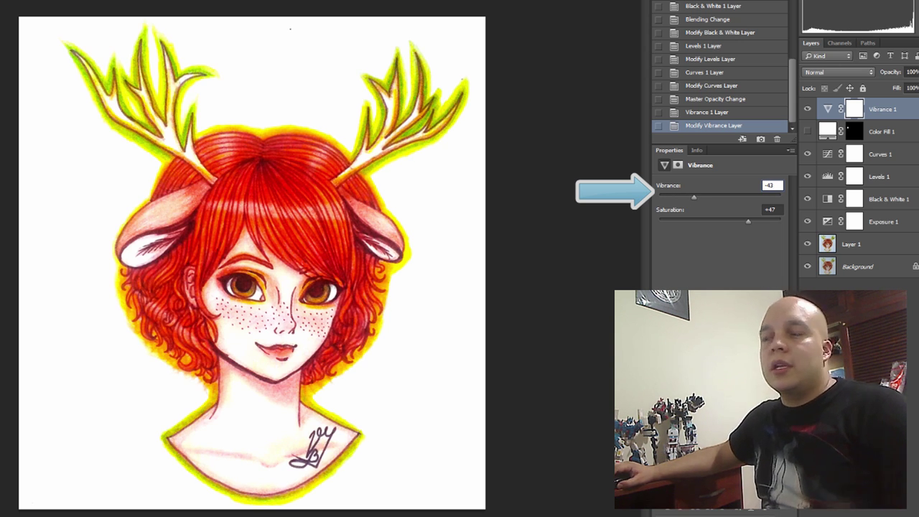
Step: Toggle Vibrance 1's visibility repeatedly to compare the colours before and after
left_click(808, 108)
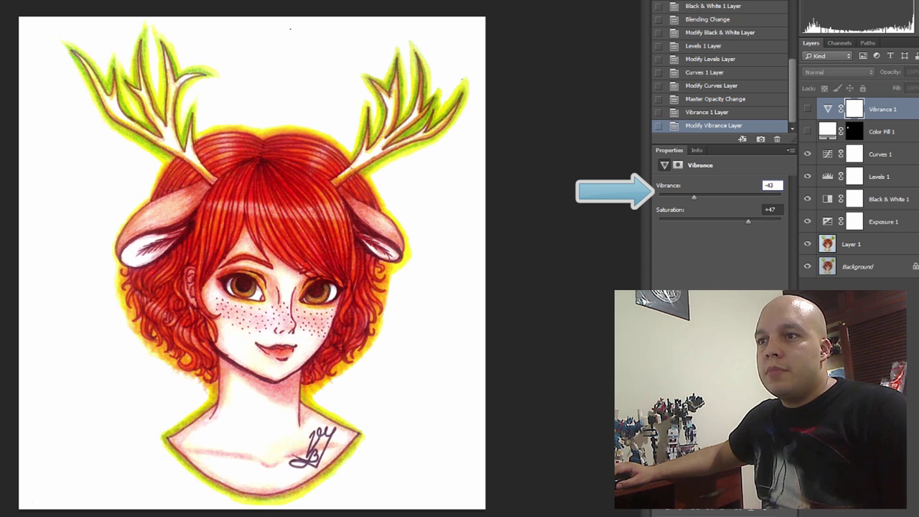
left_click(807, 108)
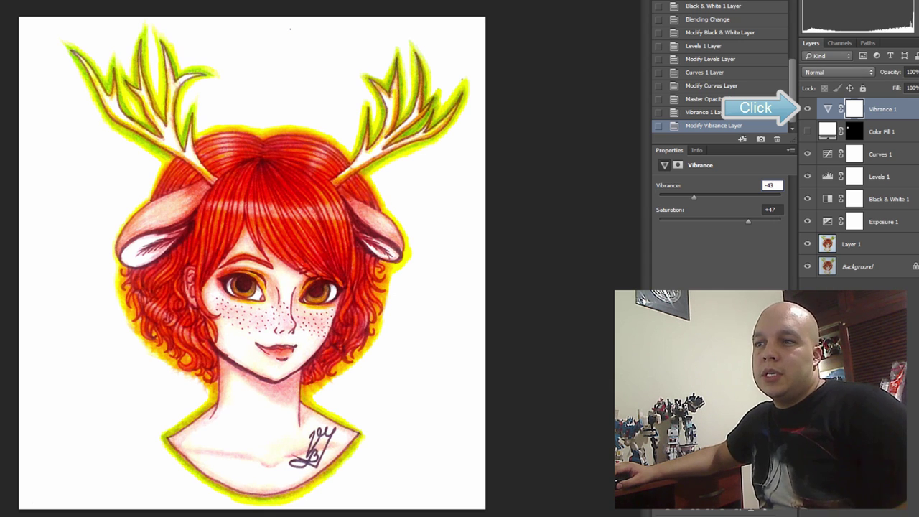
left_click(807, 109)
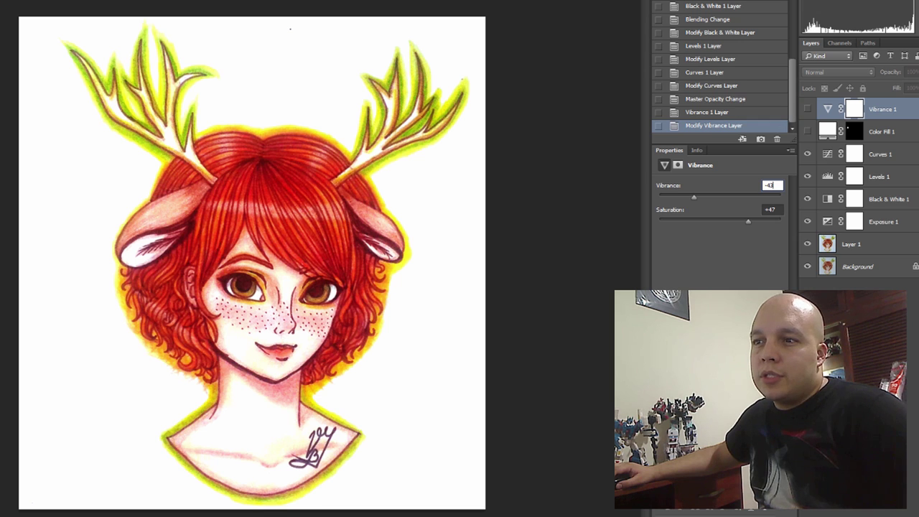
left_click(807, 108)
left_click(807, 108)
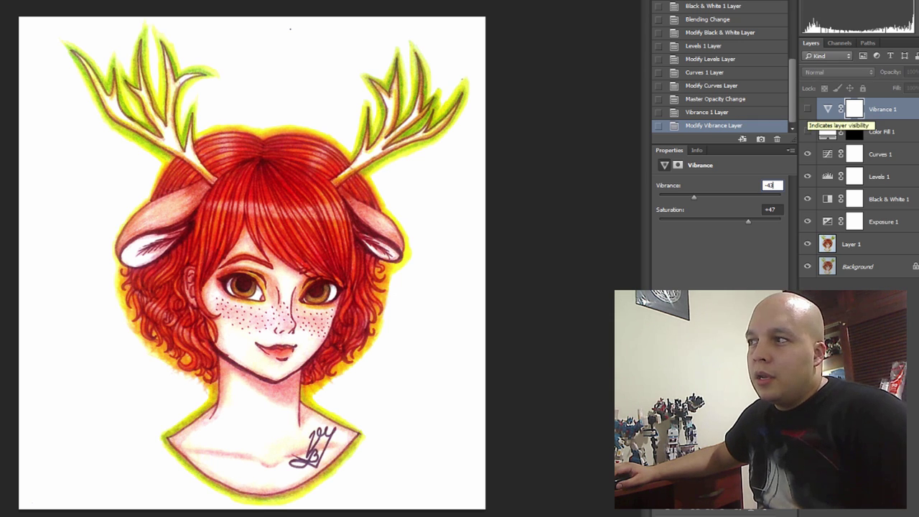
left_click(807, 108)
Step: Commit Vibrance -43, lower Vibrance 1 opacity to about 28%, and select Layer 1
left_click(828, 108)
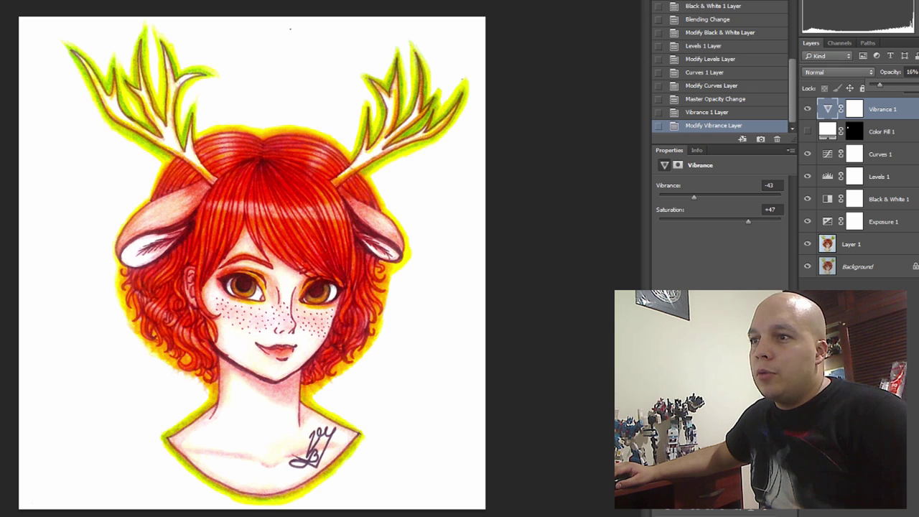
left_click_drag(879, 84, 888, 85)
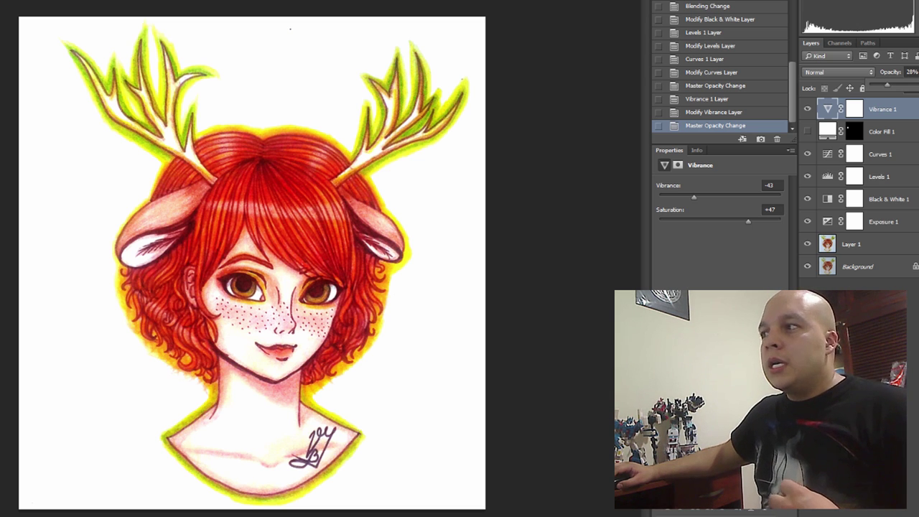
left_click(854, 244)
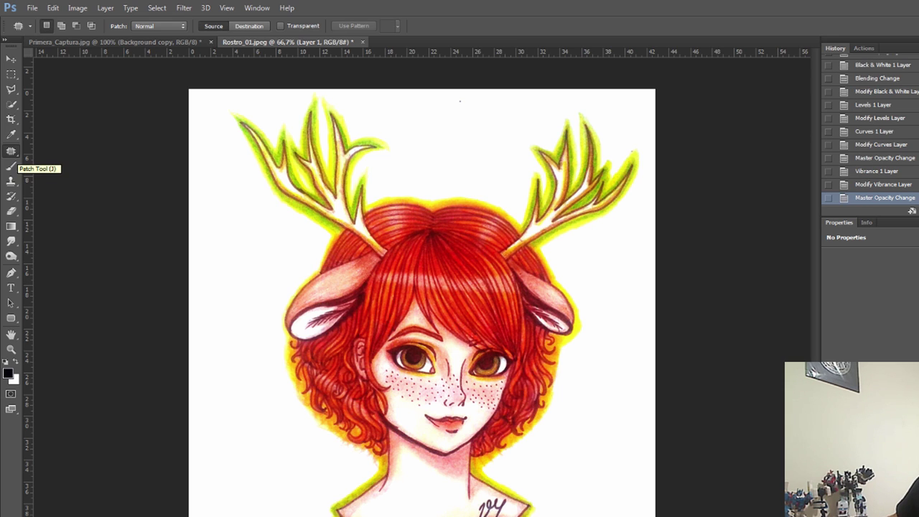
right_click(10, 151)
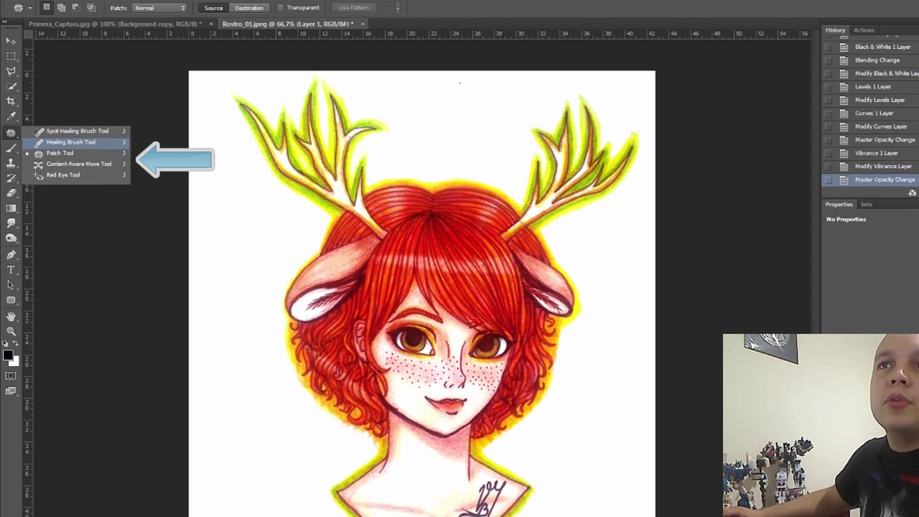
left_click(70, 160)
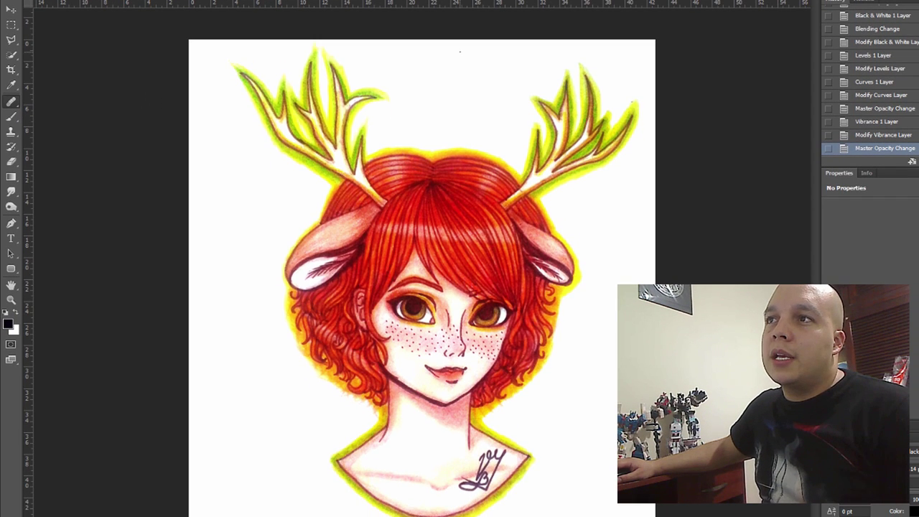
left_click(459, 52)
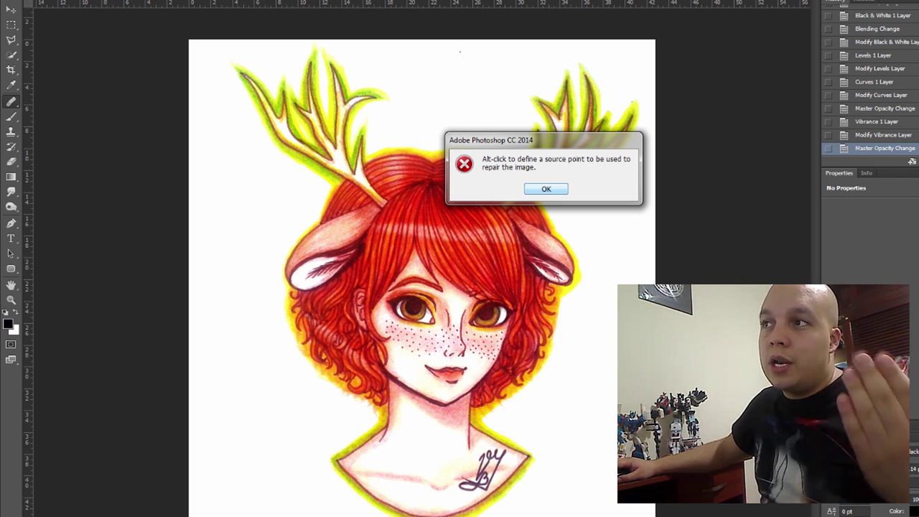
key("Return")
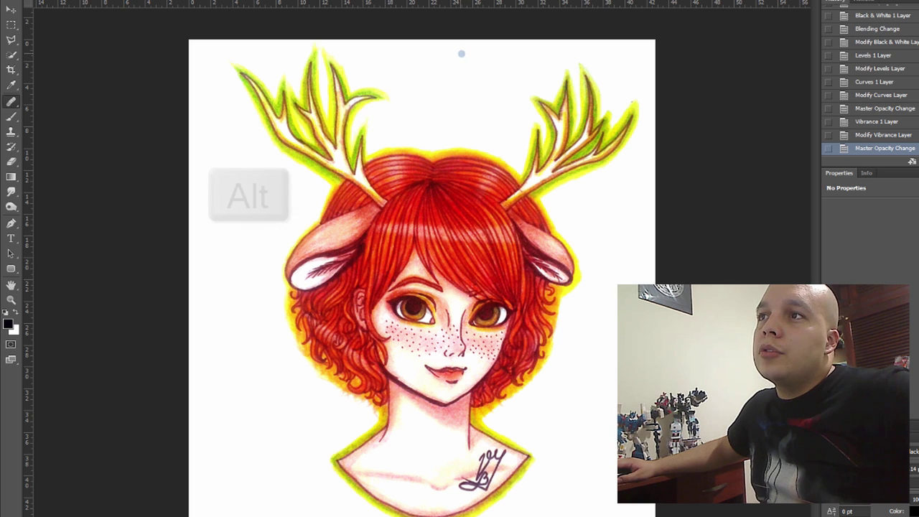
left_click(460, 51)
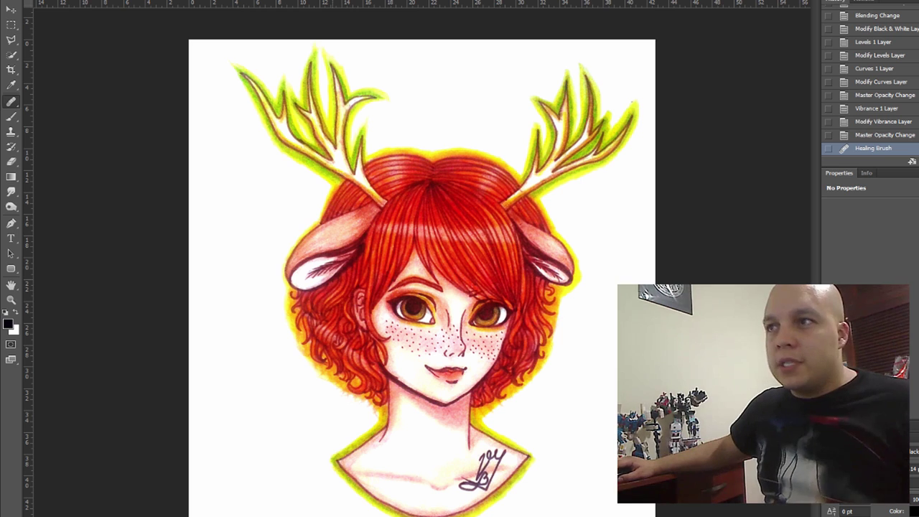
left_click_drag(619, 100, 540, 102)
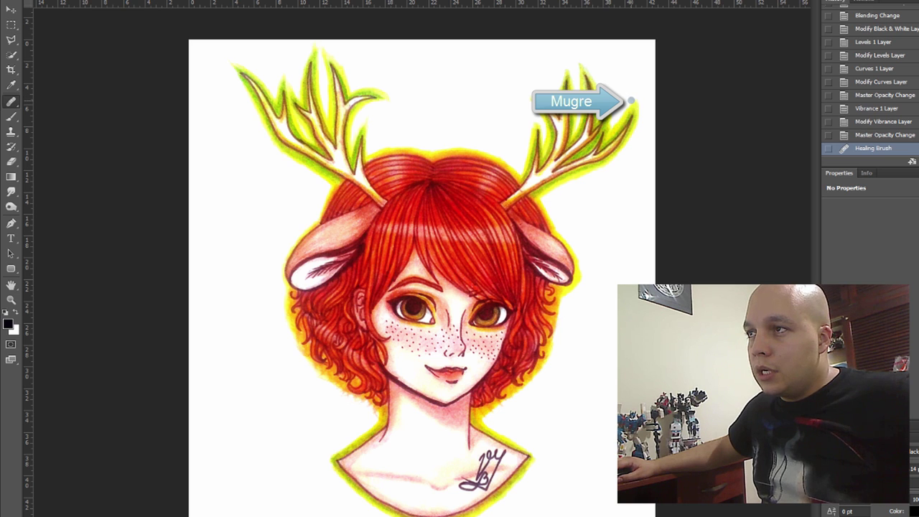
left_click_drag(631, 100, 539, 102)
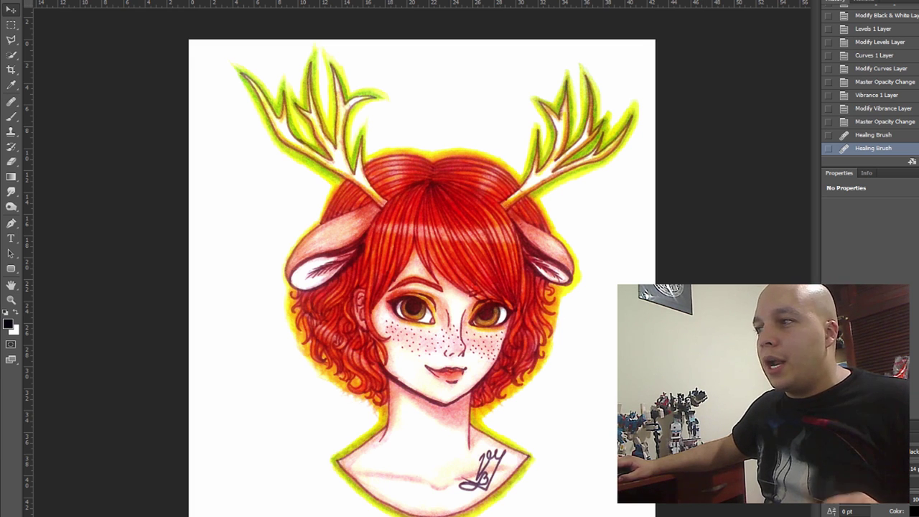
Step: Zoom the canvas view to 200% using the Zoom tool's preset menu
right_click(435, 278)
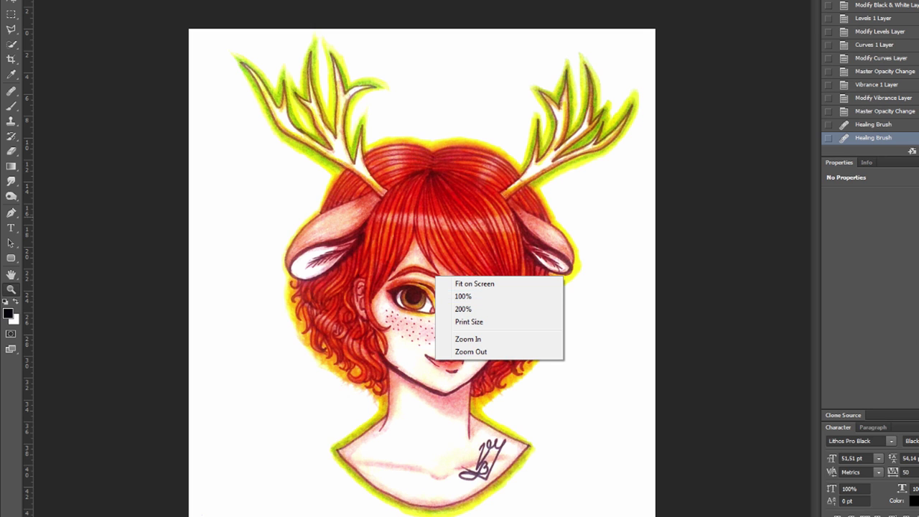
key("Escape")
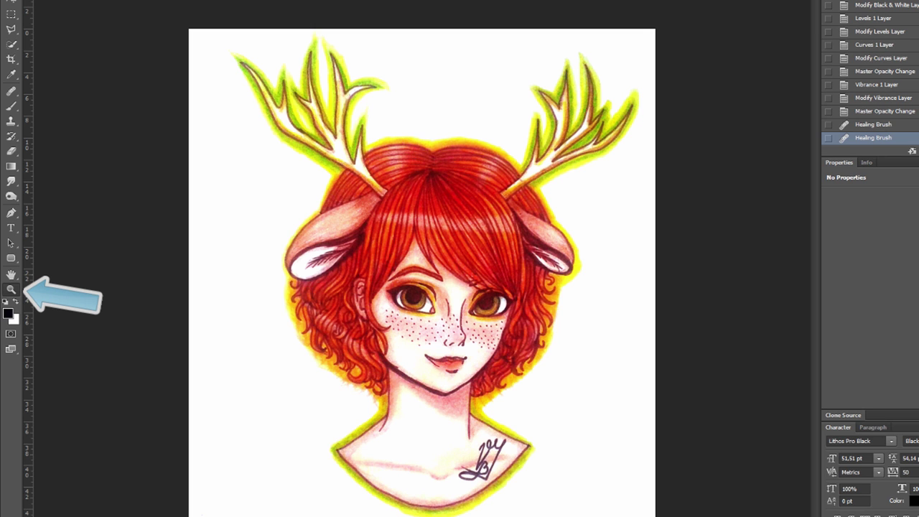
right_click(439, 261)
left_click(474, 297)
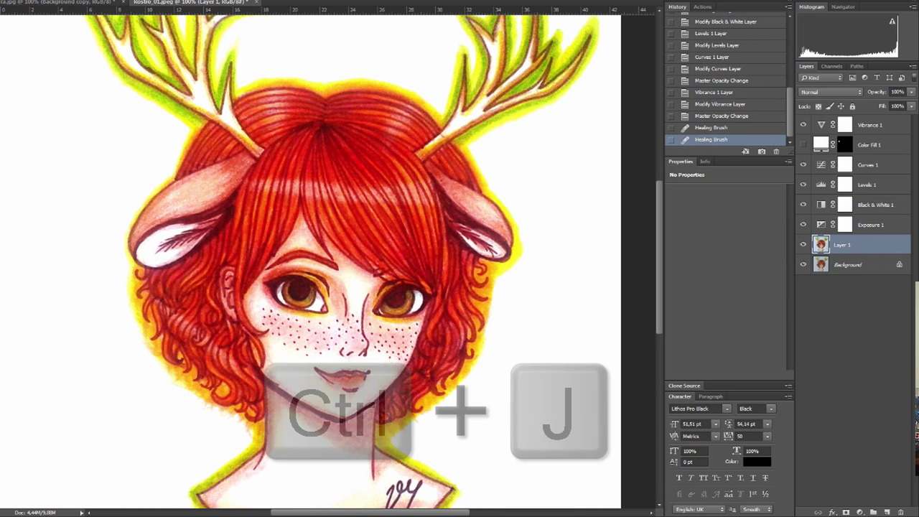
Step: Duplicate Layer 1 as Layer 1 copy and bring up the Filter menu
key("ctrl+j")
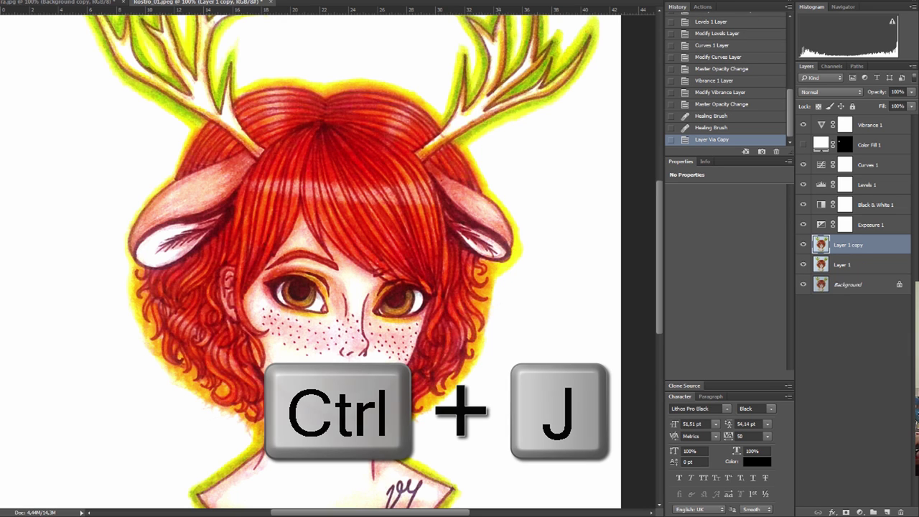
key("alt+t")
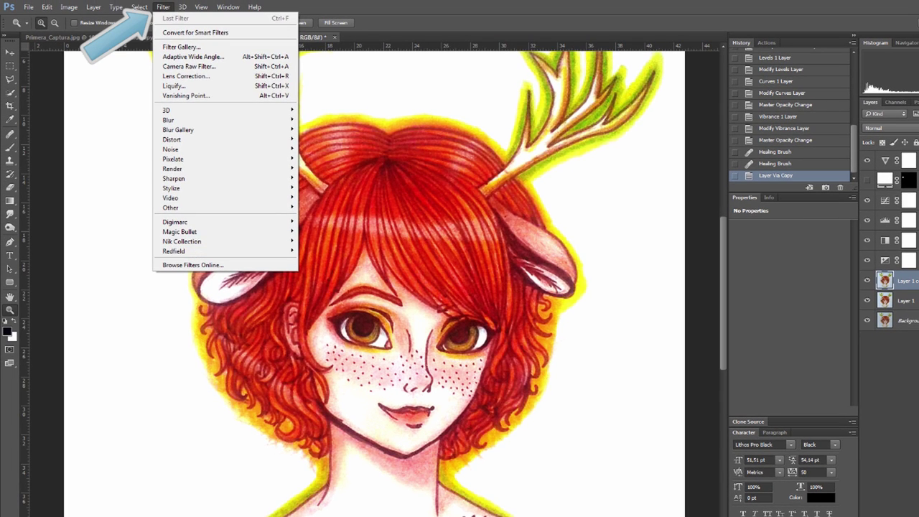
key("Escape")
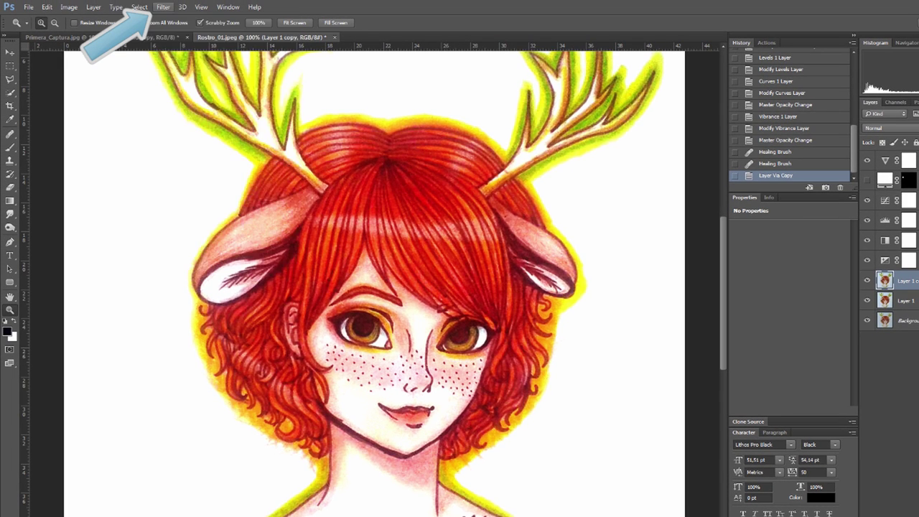
key("alt+t")
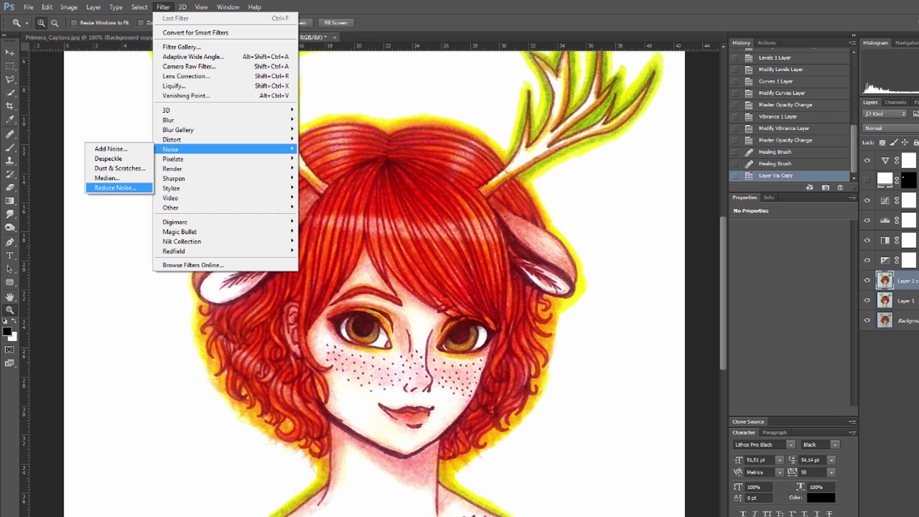
Step: Open Reduce Noise, reposition its window and pan the preview to the hair and antler
left_click(115, 188)
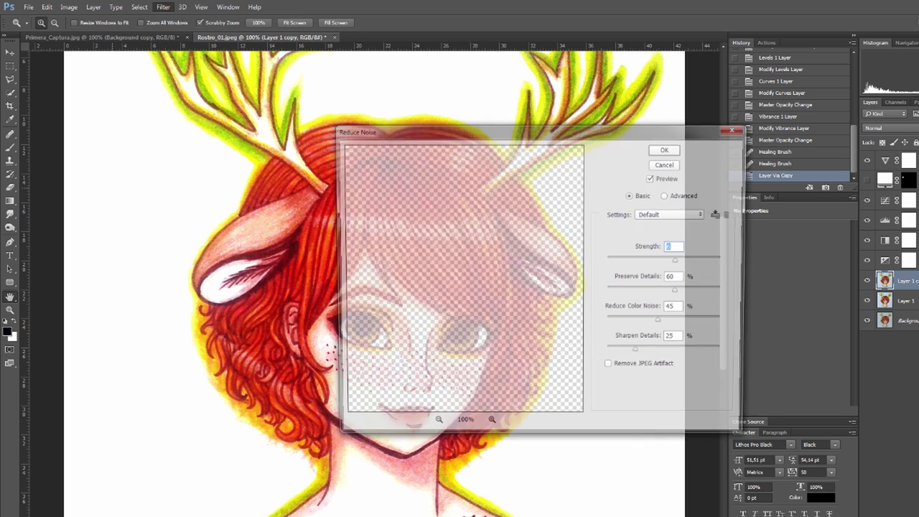
left_click_drag(430, 129, 329, 78)
mouse_move(395, 287)
left_mouse_down()
mouse_move(338, 196)
mouse_move(345, 269)
left_mouse_up()
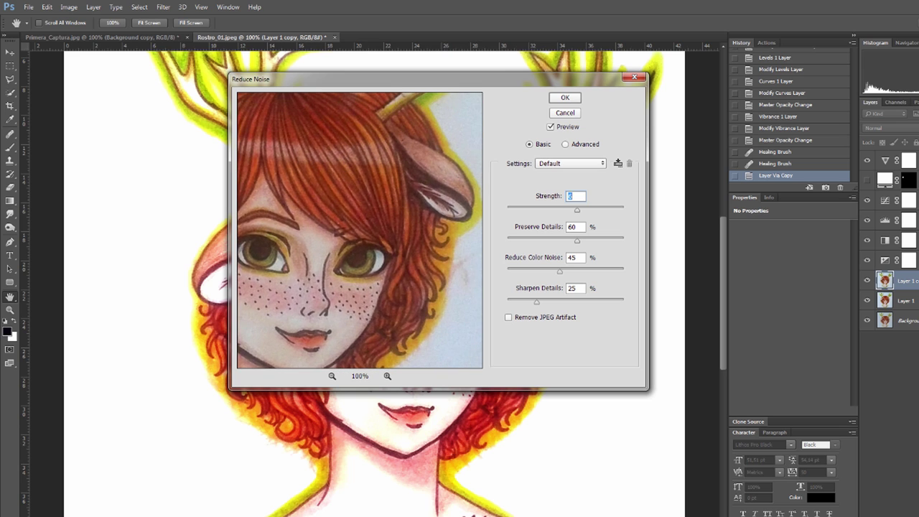
left_click_drag(359, 230, 334, 260)
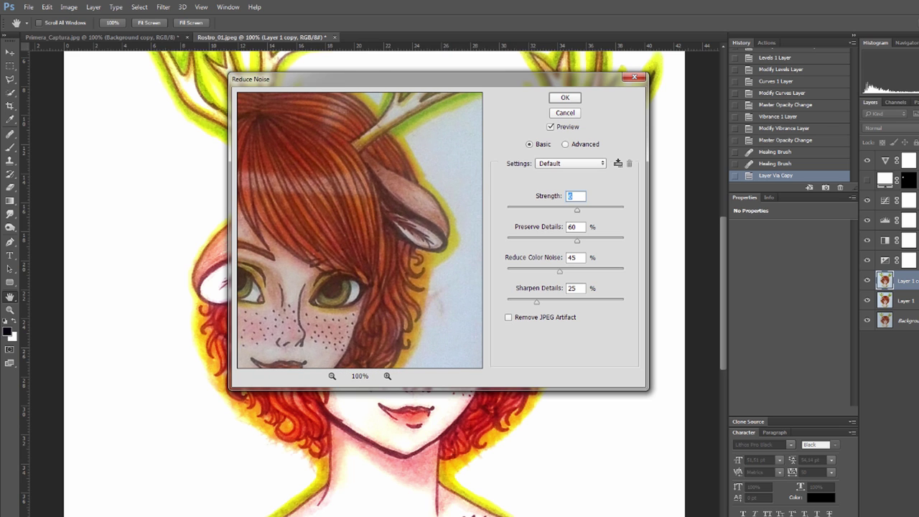
Step: Set Strength 10, Preserve Details 0, Color Noise 100, Sharpen 0, and enable Remove JPEG Artifact
type("6")
key("Up")
key("Up")
key("Up")
key("Up")
key("Tab")
type("0")
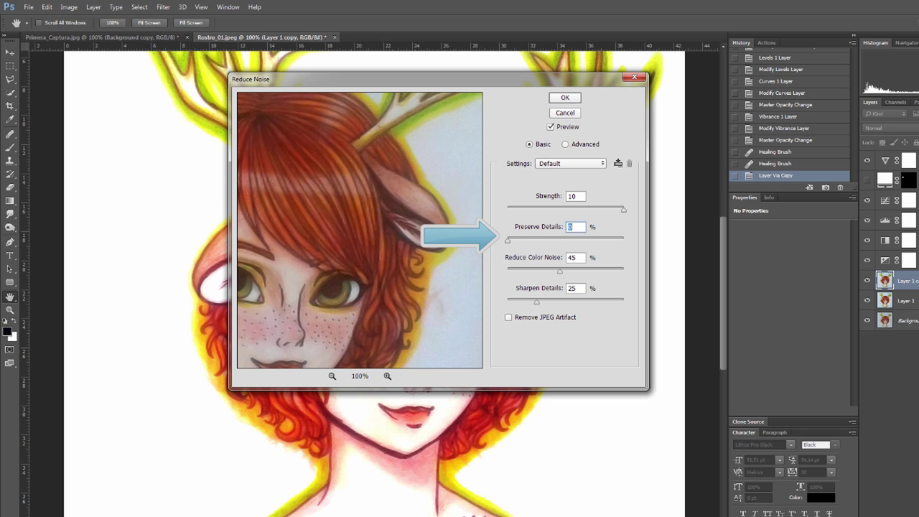
key("Tab")
key("shift+Up")
key("shift+Up")
key("shift+Up")
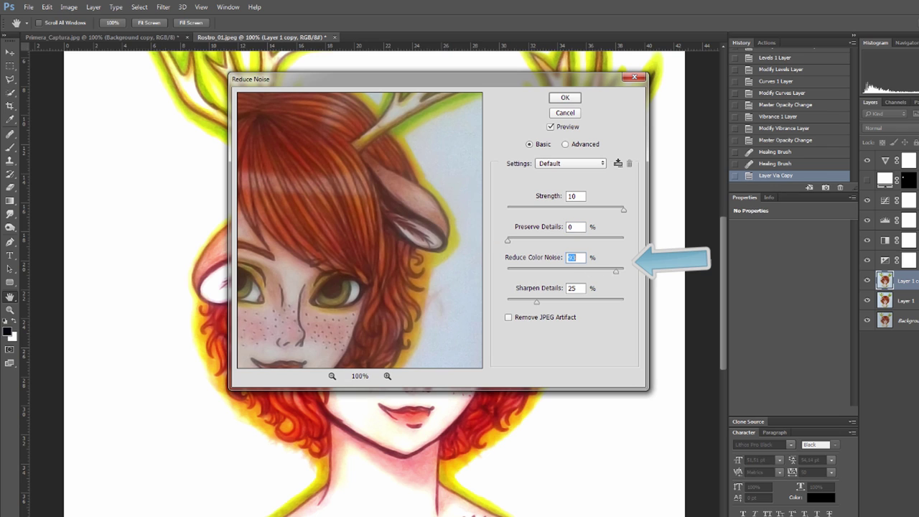
key("shift+Up")
key("shift+Up")
key("shift+Up")
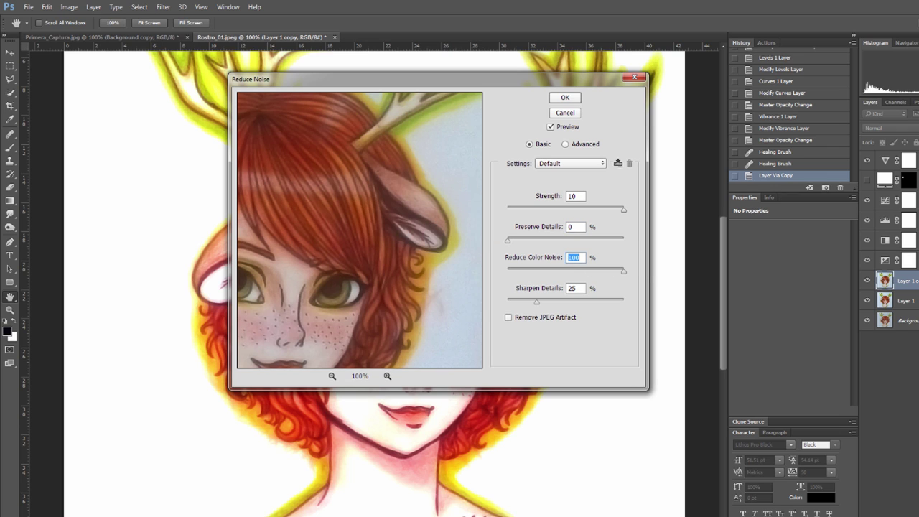
key("Tab")
key("shift+Down")
key("shift+Down")
key("shift+Down")
key("Tab")
key("space")
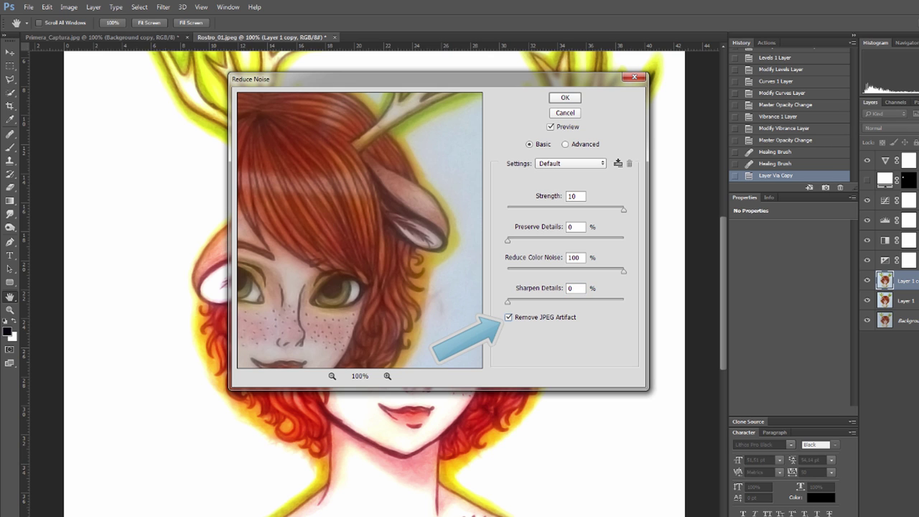
Step: Inspect the face, hair and antlers in the preview and settle Preserve Details at 12%
left_click_drag(359, 288, 402, 241)
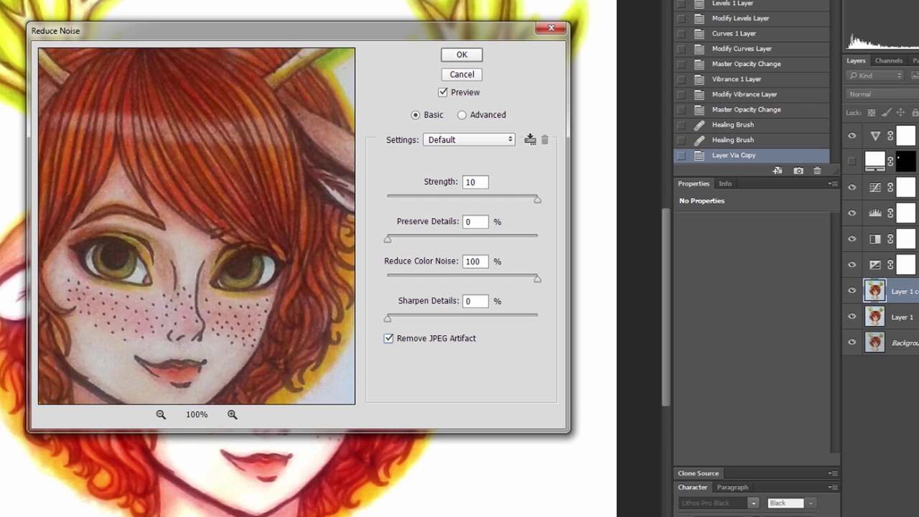
left_click_drag(194, 223, 205, 233)
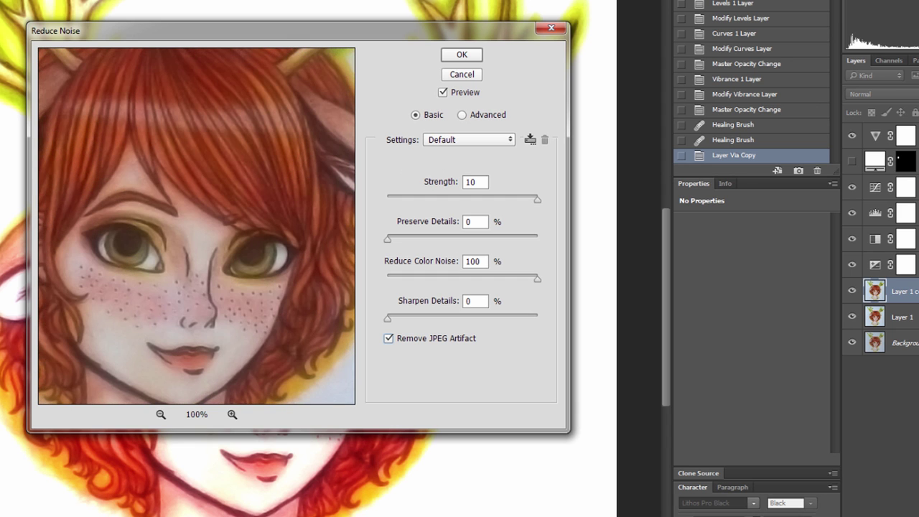
mouse_move(194, 237)
left_mouse_down()
mouse_move(192, 208)
mouse_move(192, 232)
left_mouse_up()
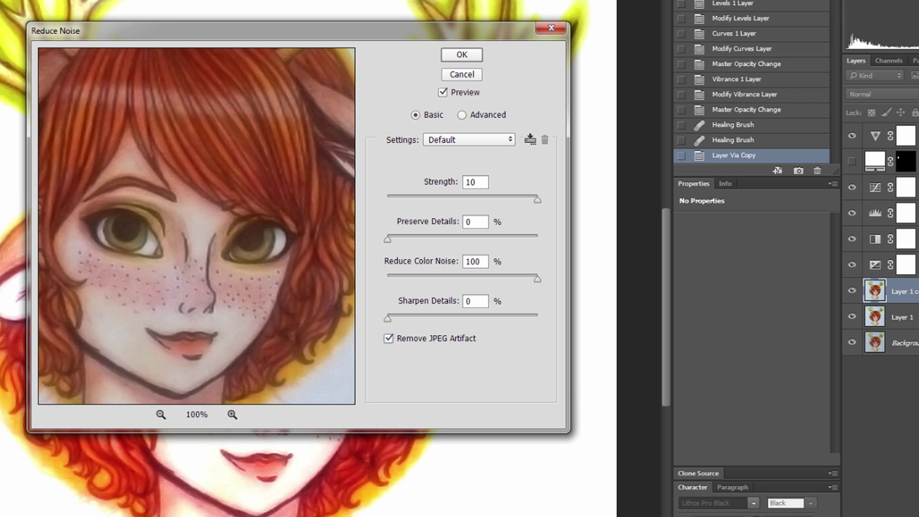
key("Tab")
key("Up")
key("Up")
key("Up")
key("Up")
key("Up")
key("Up")
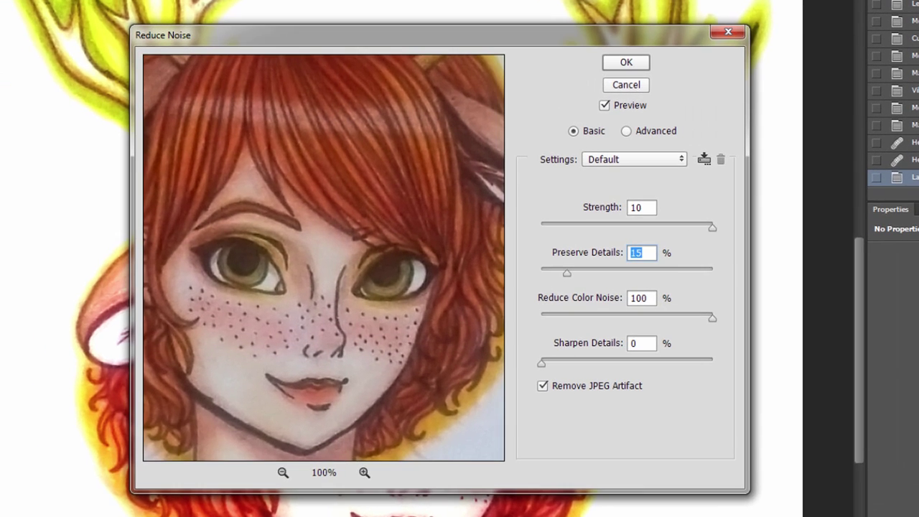
key("Down")
mouse_move(323, 215)
left_mouse_down()
mouse_move(326, 257)
mouse_move(343, 261)
mouse_move(338, 293)
mouse_move(335, 284)
left_mouse_up()
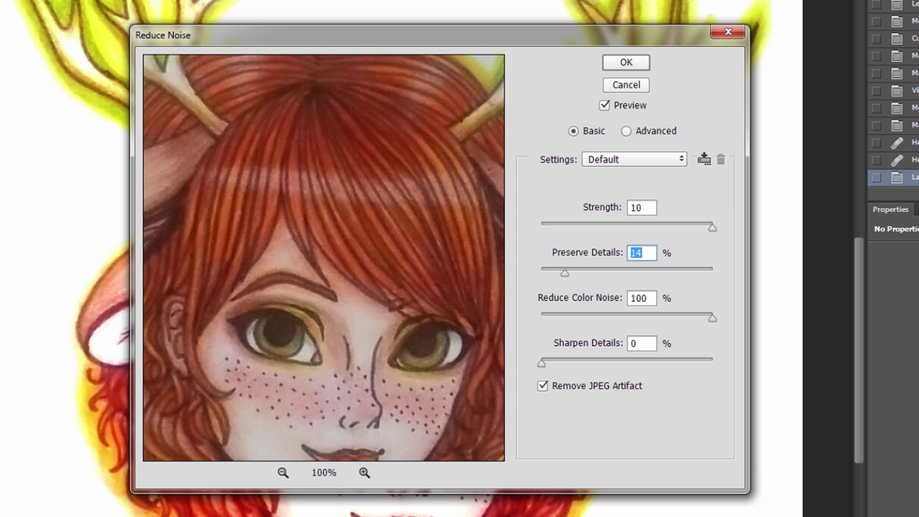
key("Up")
key("Up")
key("Up")
key("Down")
key("Down")
key("Down")
Step: Try lower Reduce Color Noise values, then restore it to 100%
key("Tab")
key("shift+Down")
key("shift+Down")
key("Down")
key("Down")
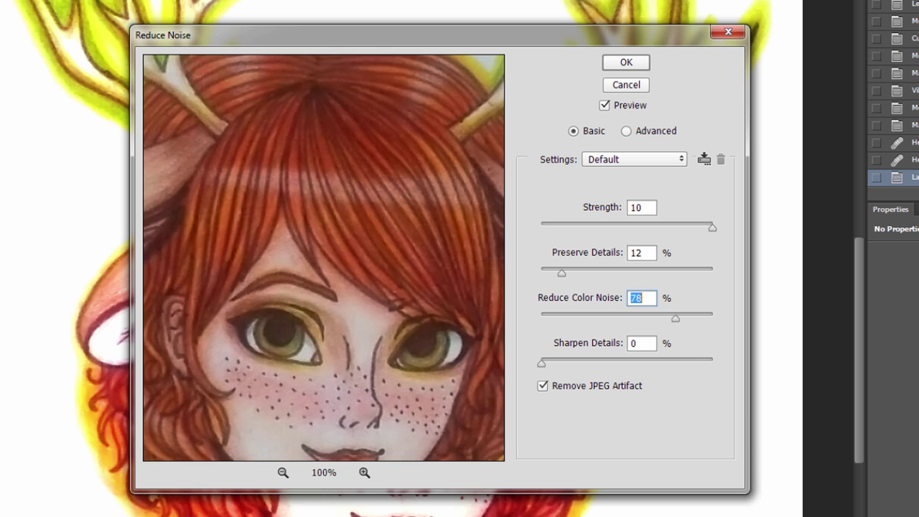
key("shift+Up")
key("shift+Up")
key("shift+Up")
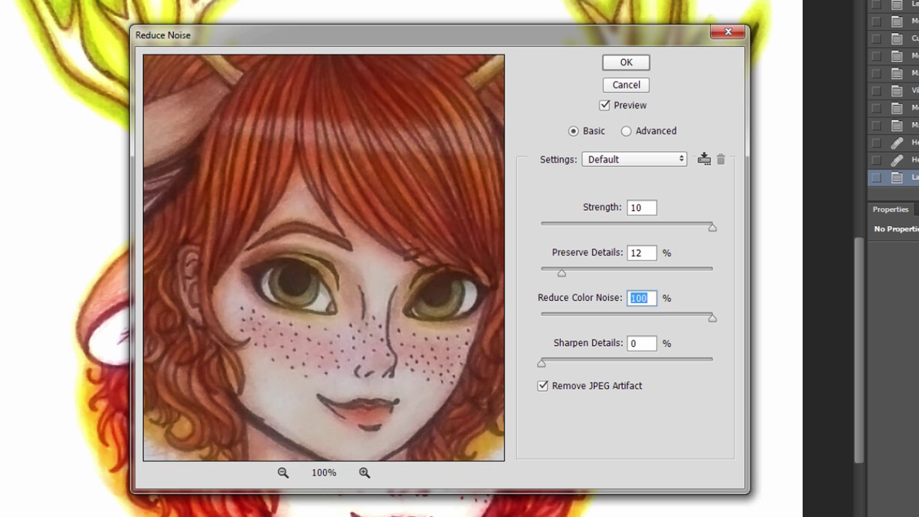
Step: Test Sharpen Details values, settle on 15%, and apply the noise reduction
key("Tab")
key("shift+Up")
key("shift+Up")
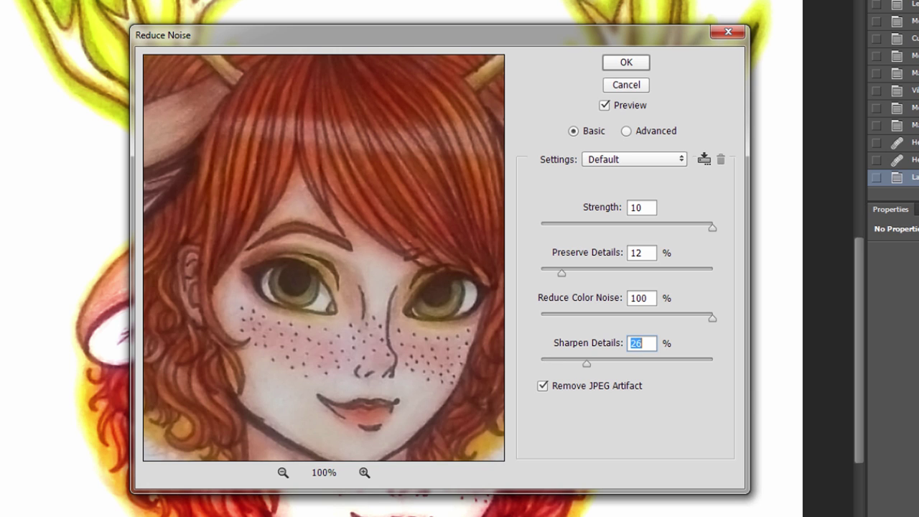
key("Up")
key("Up")
key("Up")
key("shift+Up")
key("Up")
key("Up")
key("Up")
key("shift+Down")
key("shift+Down")
key("Down")
key("Down")
key("Up")
key("Up")
key("Up")
key("Up")
key("Up")
key("Up")
left_click_drag(324, 258, 286, 244)
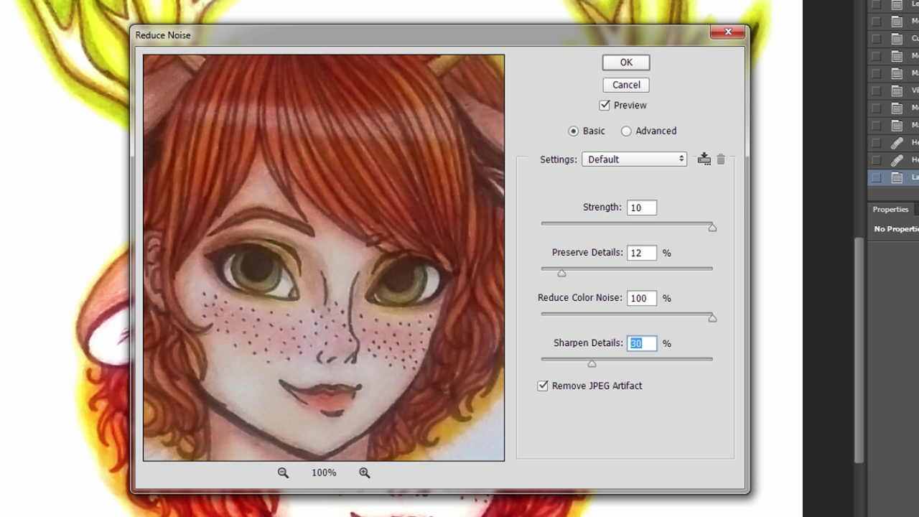
key("shift+Up")
key("Up")
key("Up")
key("Up")
key("shift+Down")
key("shift+Down")
key("shift+Down")
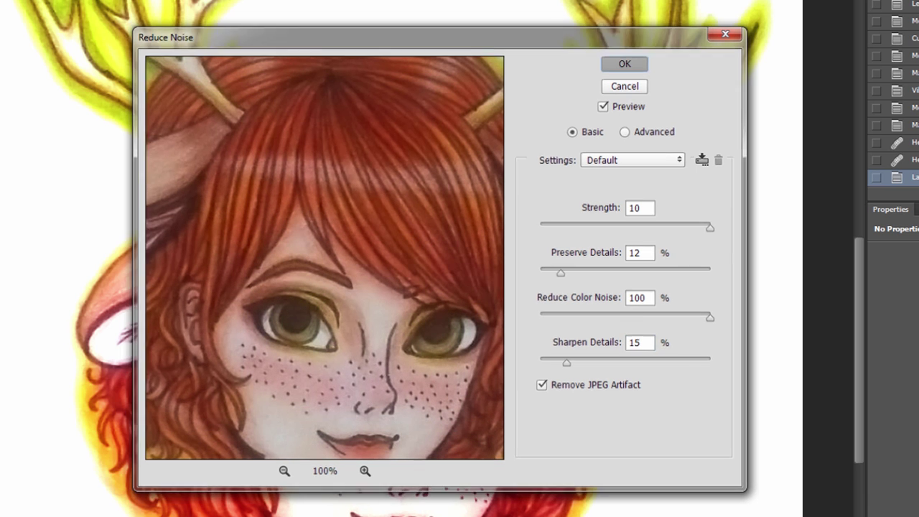
key("Return")
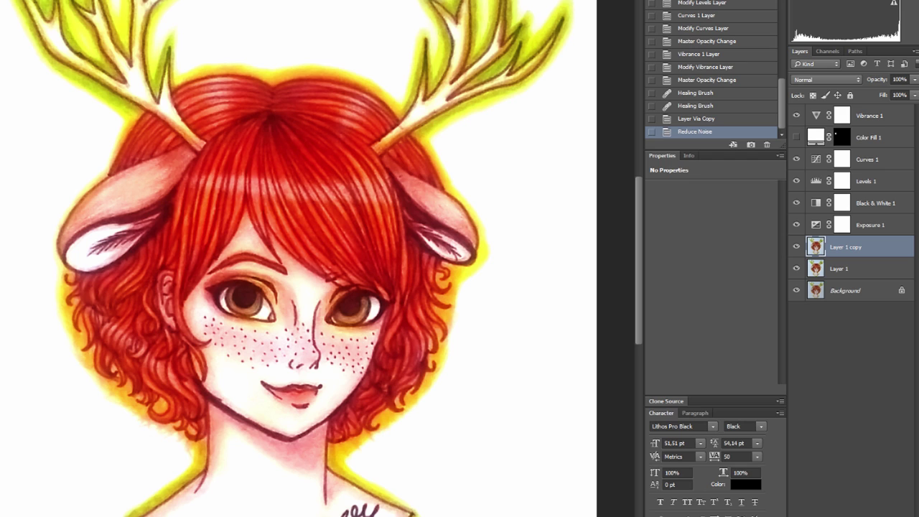
Step: Set Layer 1 copy to Luminosity blending at about 63% opacity, then deselect it
left_click(825, 79)
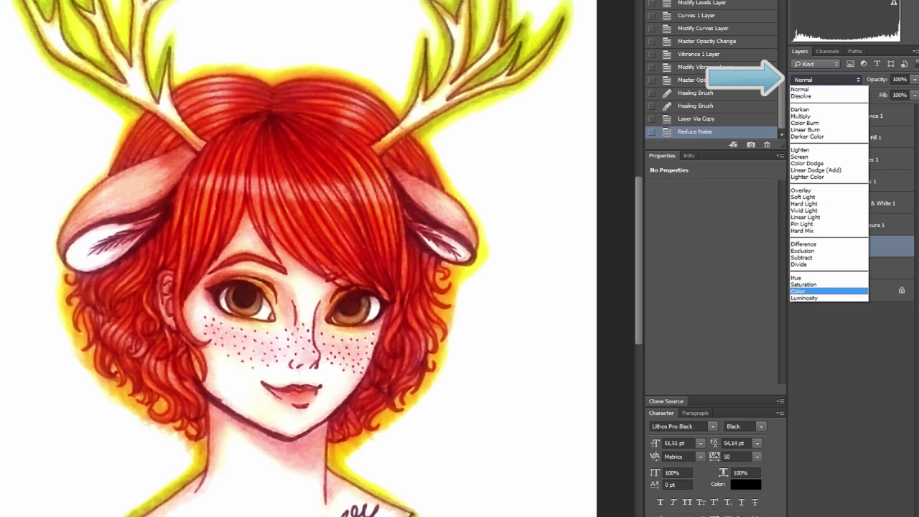
left_click(804, 297)
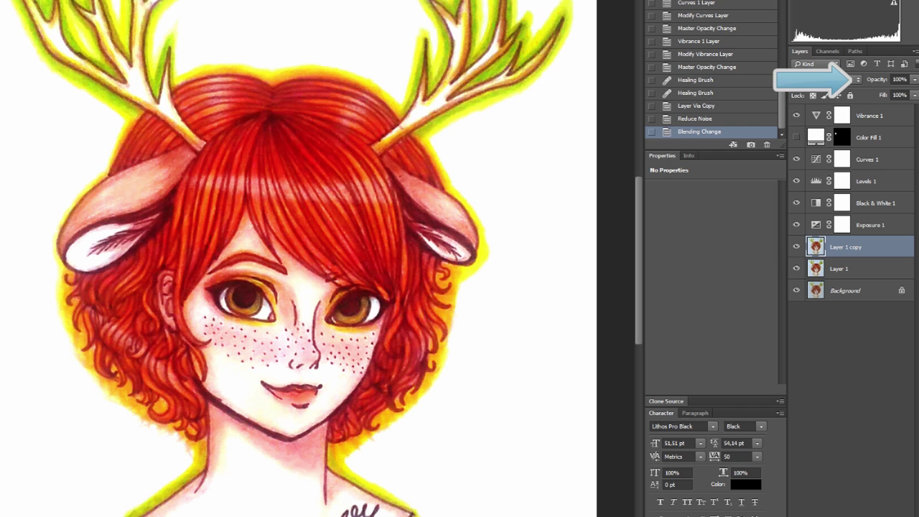
key("6")
key("1")
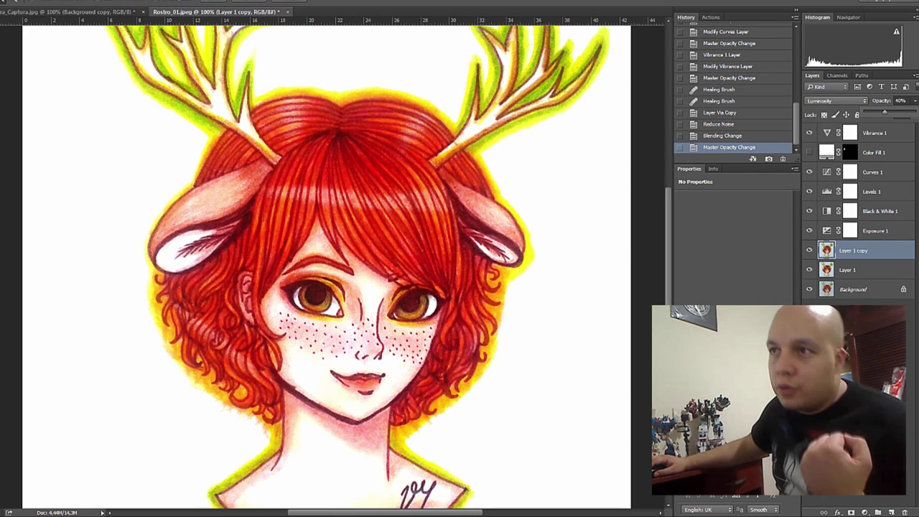
left_click_drag(884, 111, 896, 111)
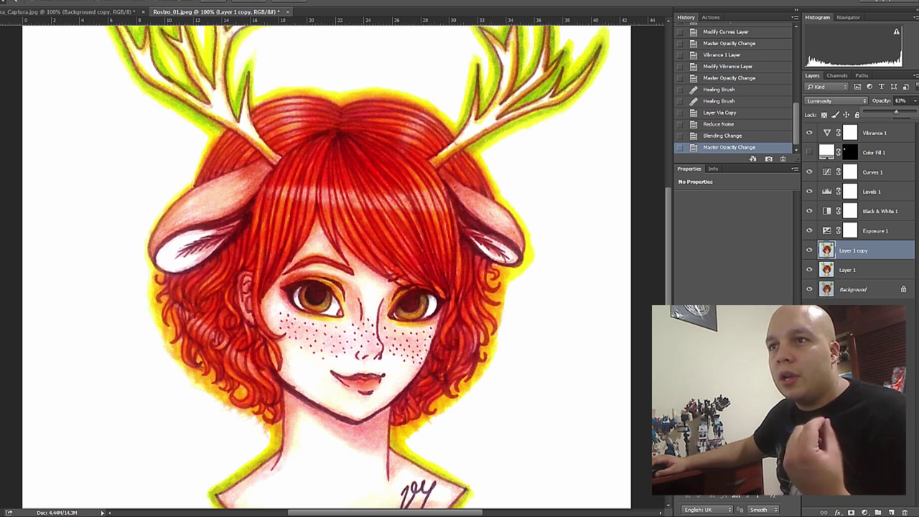
left_click(854, 316)
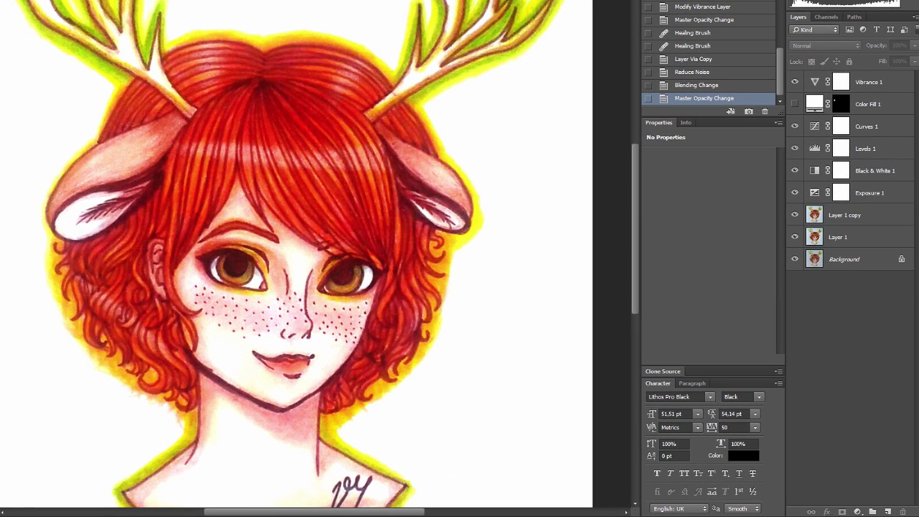
Step: Rename Layer 1 copy to 'Difuminado' and hide it
left_click(844, 214)
double_click(844, 214)
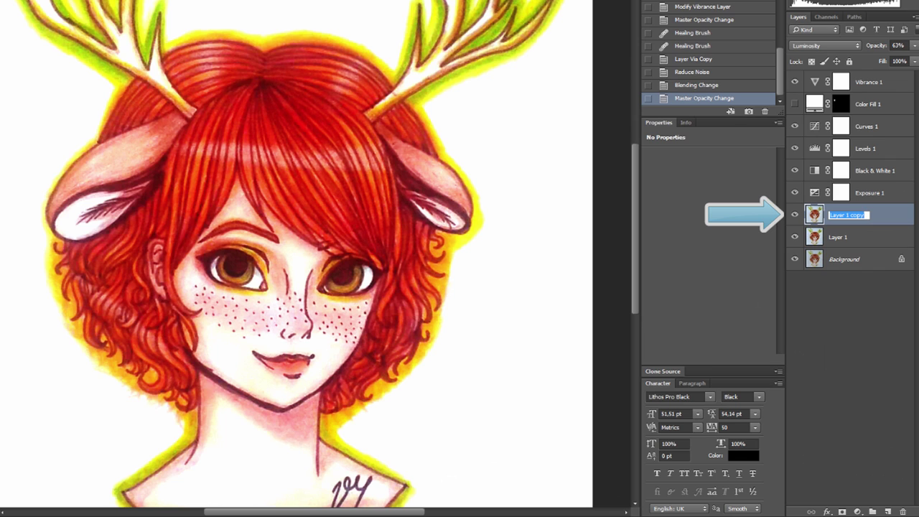
key("Return")
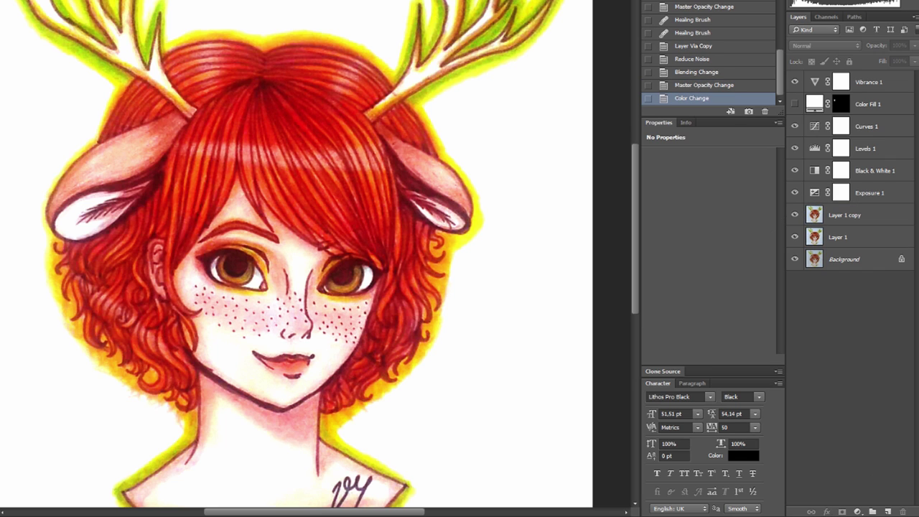
double_click(844, 215)
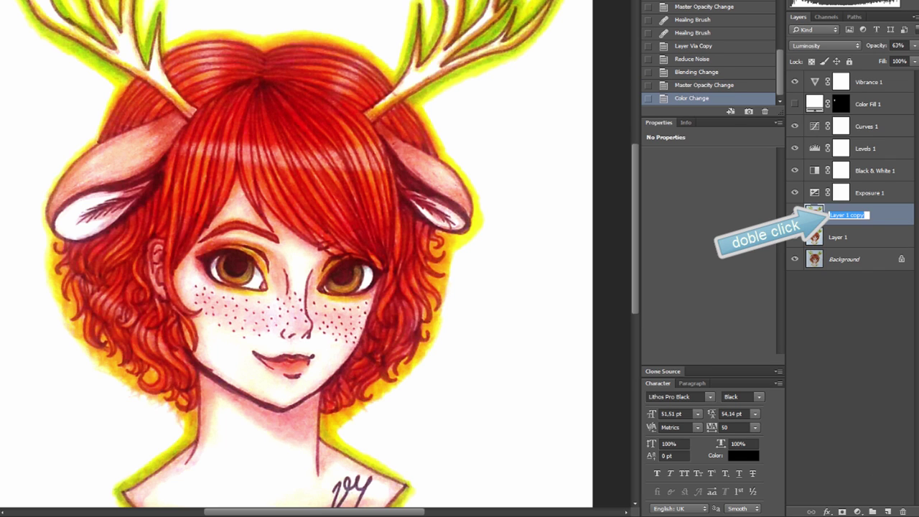
type("Difuminado")
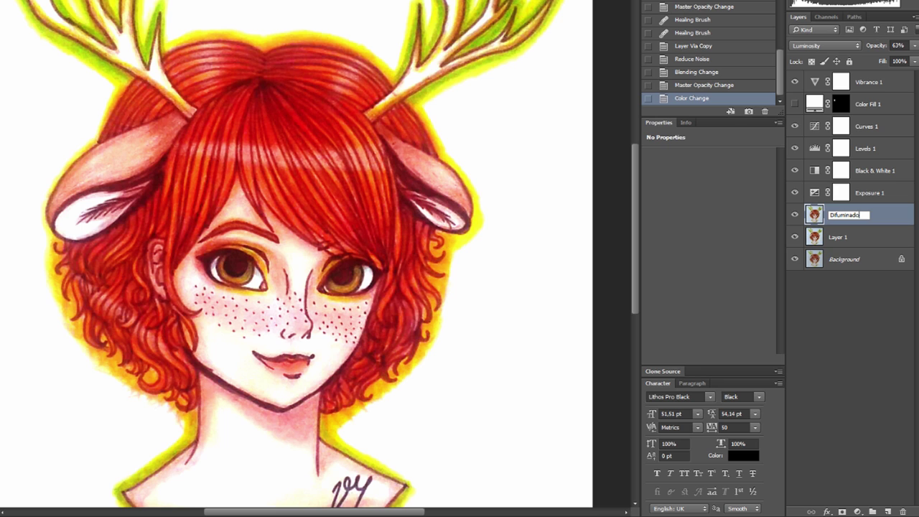
key("Return")
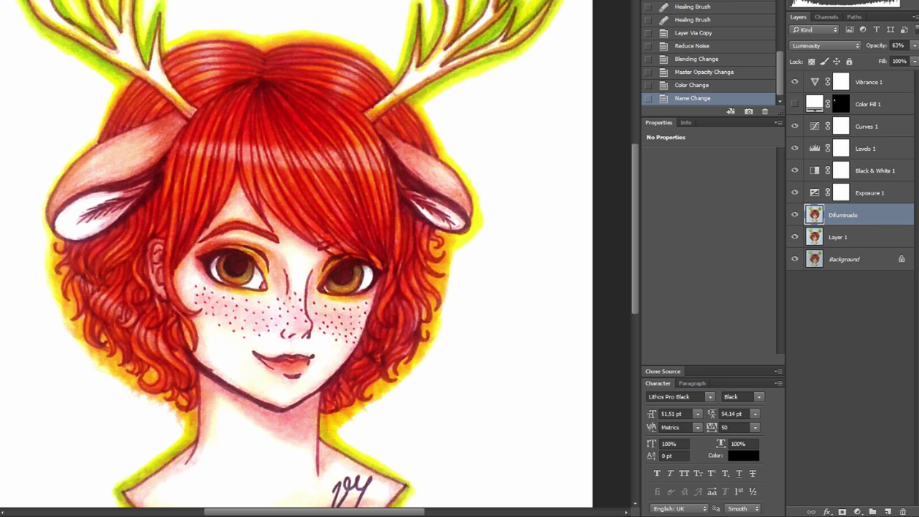
key("alt+bracketleft")
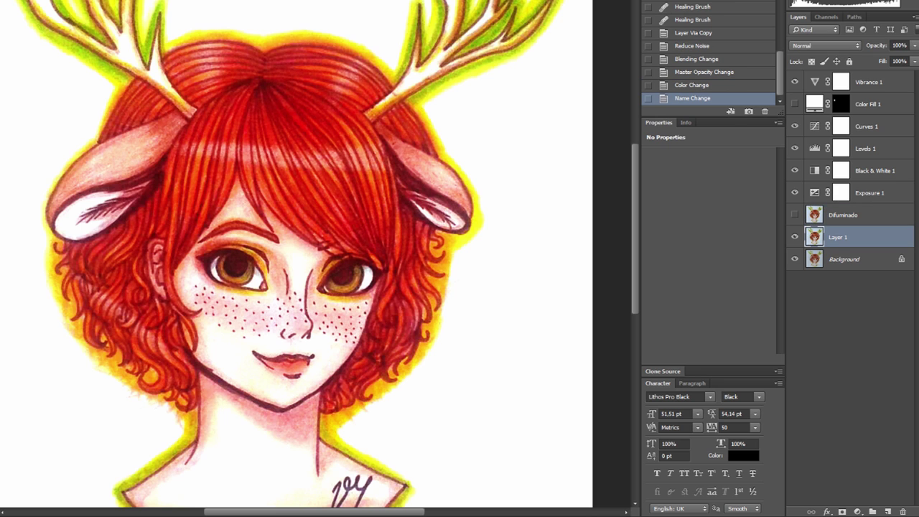
Step: Rename Layer 1 to 'Copia_Original' and duplicate it
double_click(838, 237)
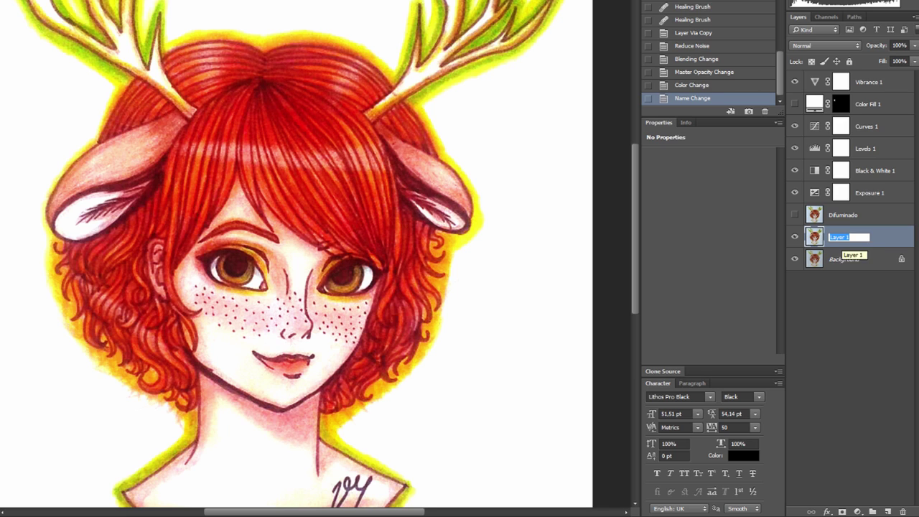
type("Copia_")
type("Original")
key("Return")
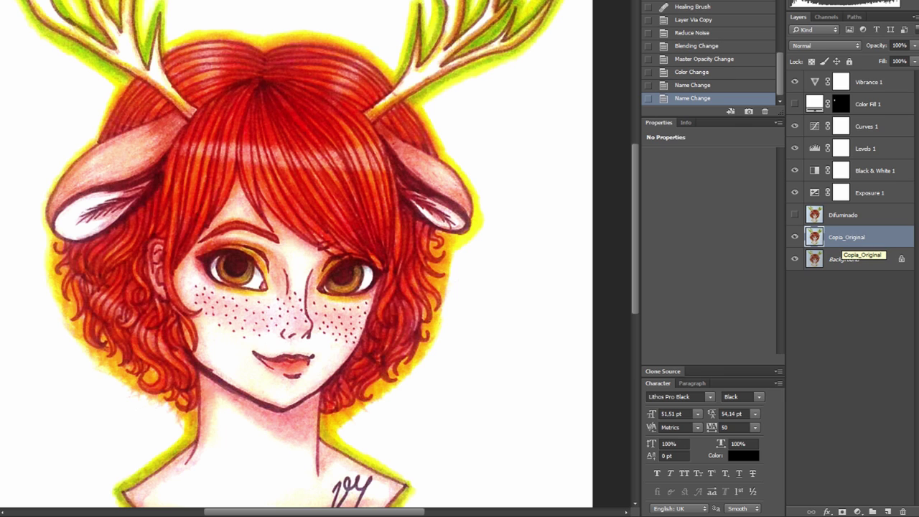
key("ctrl+j")
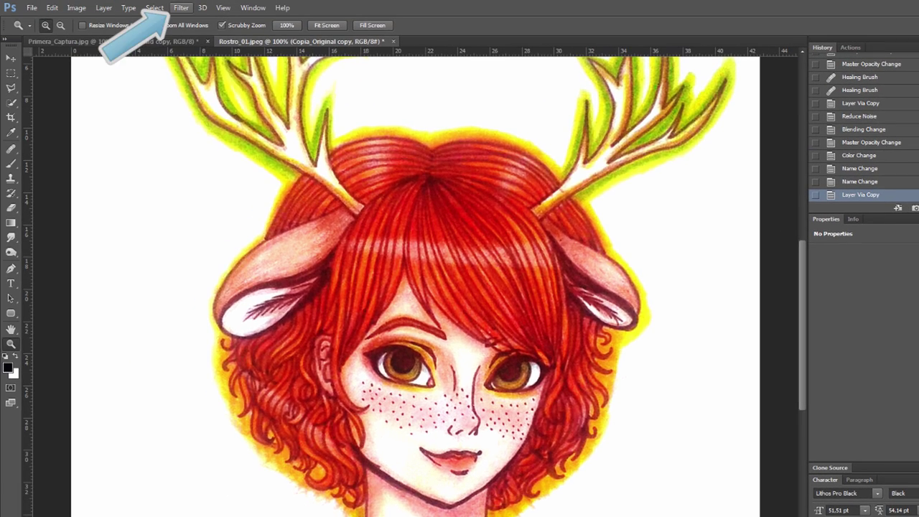
Step: Apply Diffuse in Anisotropic mode to Copia_Original copy, previewing the hair, eye and deer ear first
left_click(181, 7)
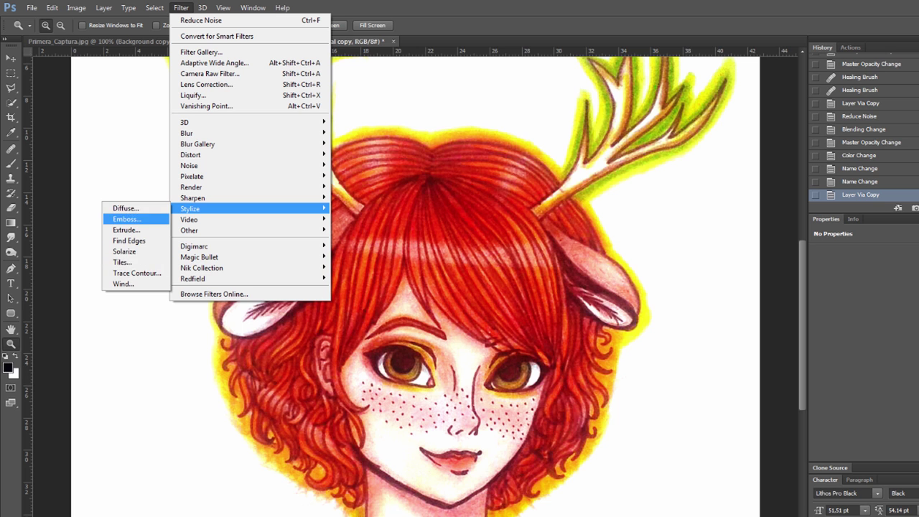
left_click(126, 208)
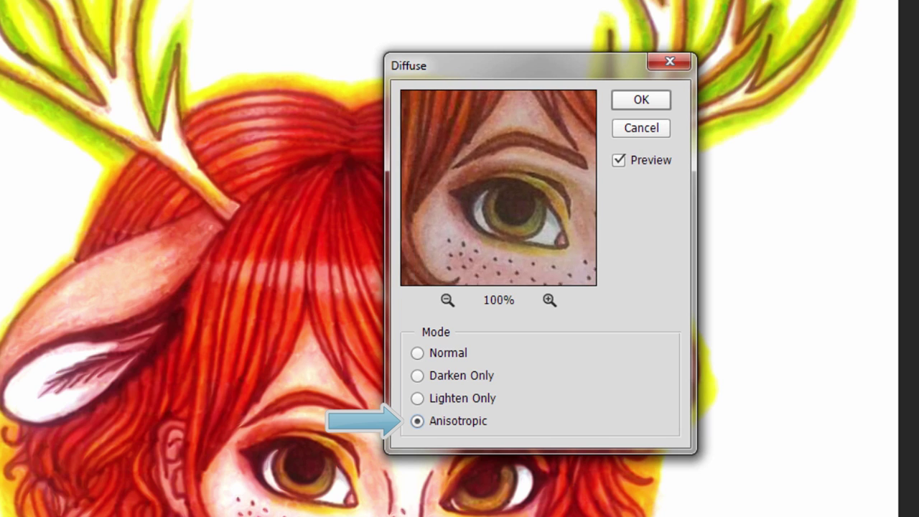
left_click_drag(498, 188, 498, 267)
left_click_drag(499, 188, 498, 242)
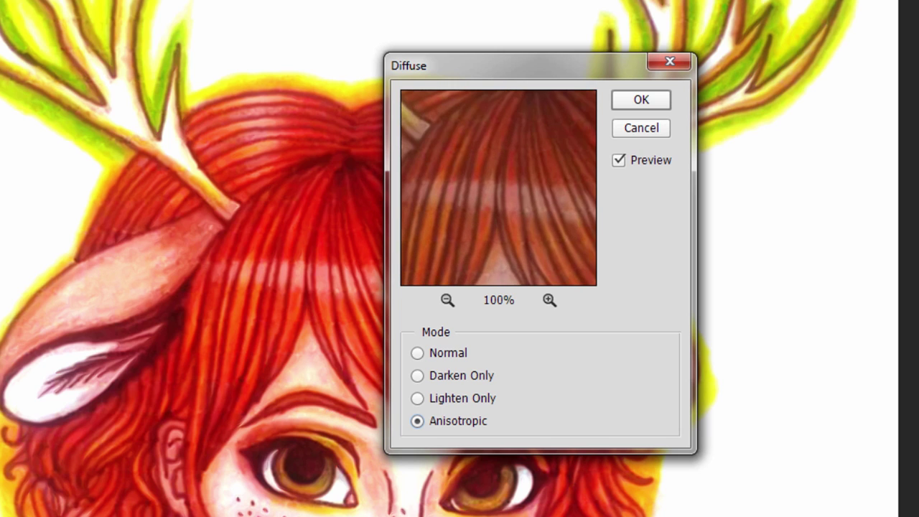
left_click_drag(498, 251, 498, 119)
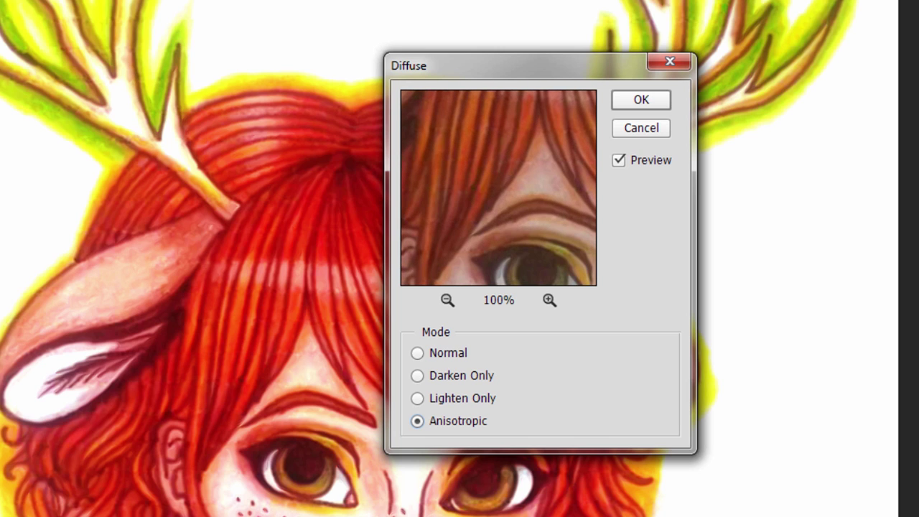
left_click_drag(499, 216, 515, 181)
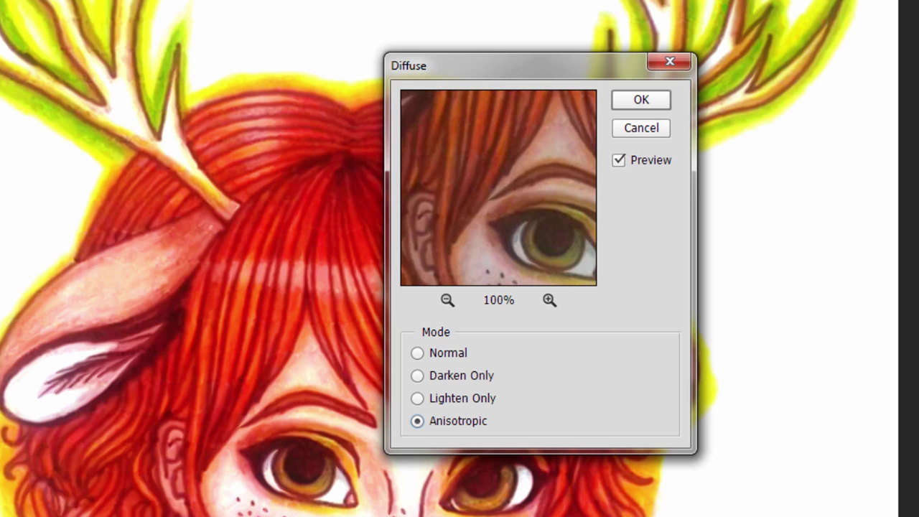
mouse_move(498, 215)
left_mouse_down()
mouse_move(524, 119)
mouse_move(531, 158)
left_mouse_up()
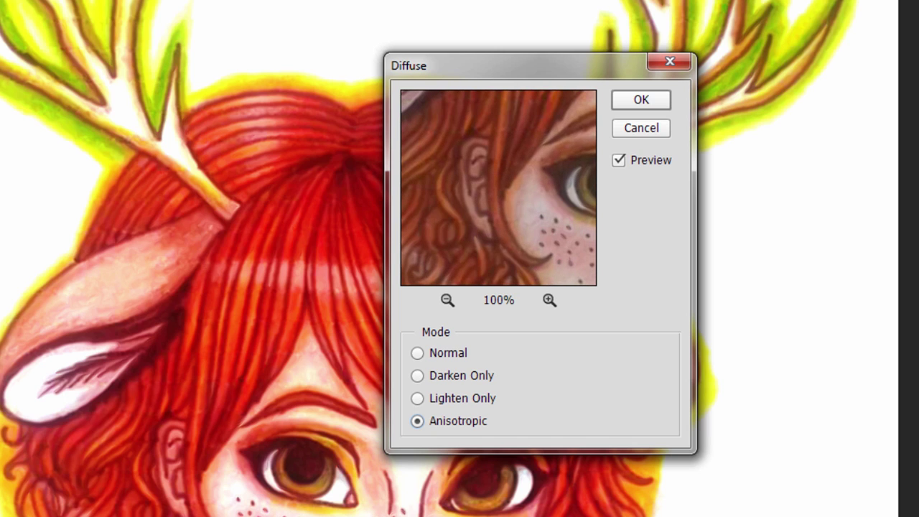
mouse_move(498, 201)
left_mouse_down()
mouse_move(535, 187)
mouse_move(459, 186)
mouse_move(531, 215)
left_mouse_up()
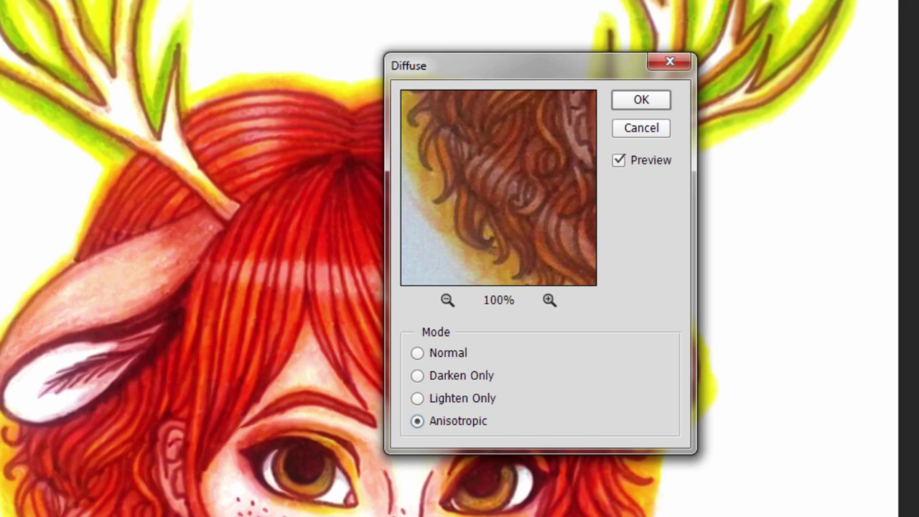
left_click_drag(499, 187, 535, 216)
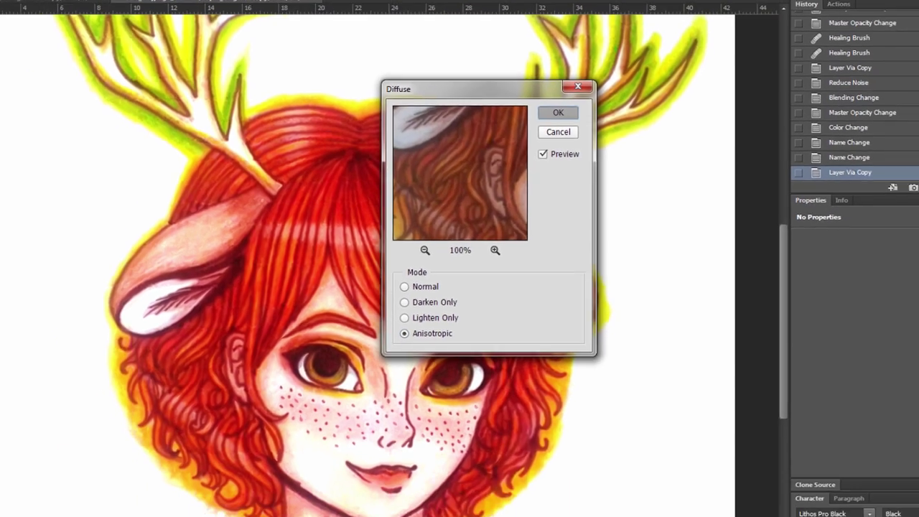
key("Return")
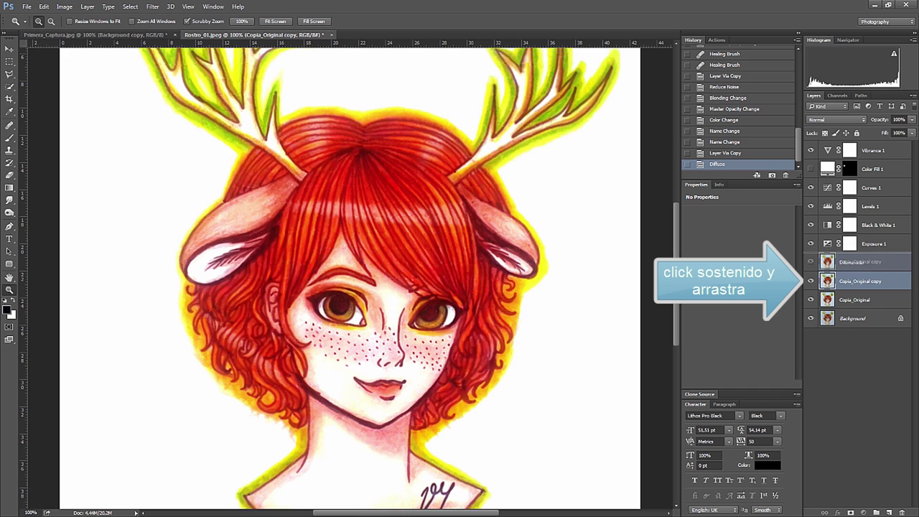
Step: Move Copia_Original copy above Difuminado, make Difuminado visible, and try a slightly lower opacity
left_click_drag(862, 281, 861, 257)
left_click(810, 281)
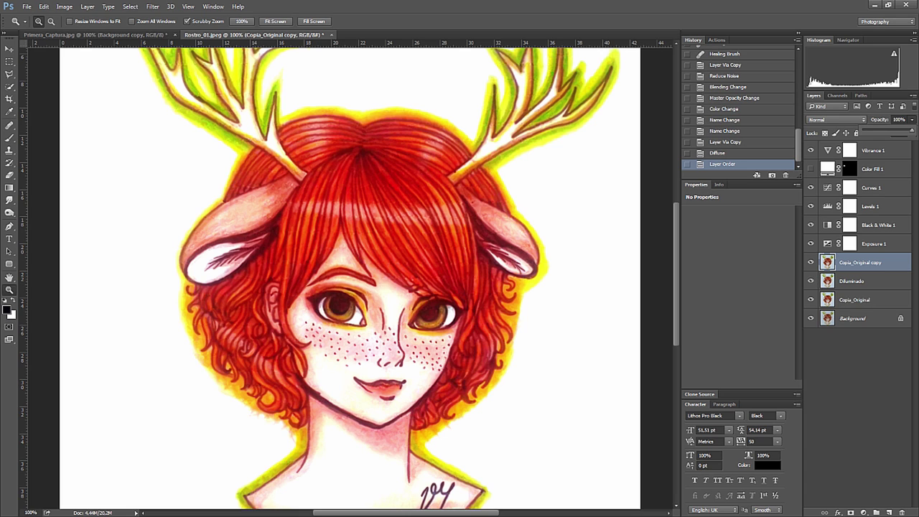
left_click_drag(895, 130, 892, 131)
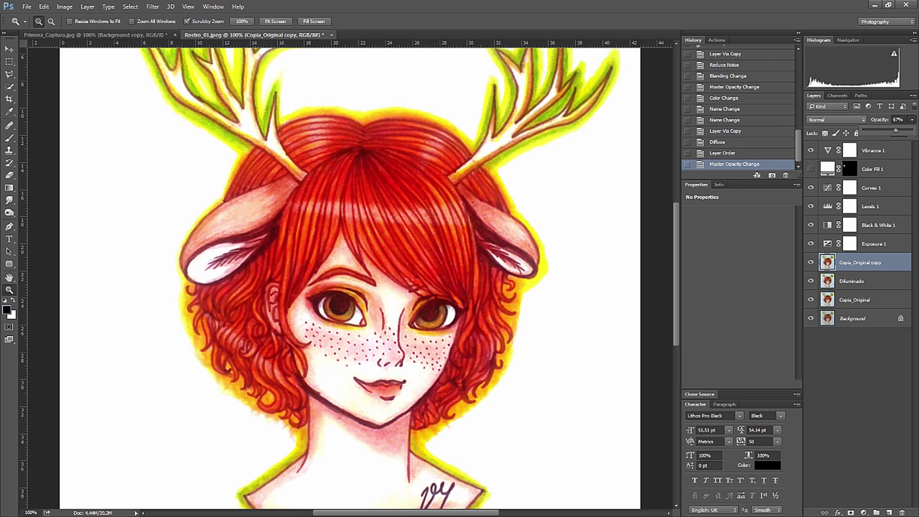
left_click(854, 352)
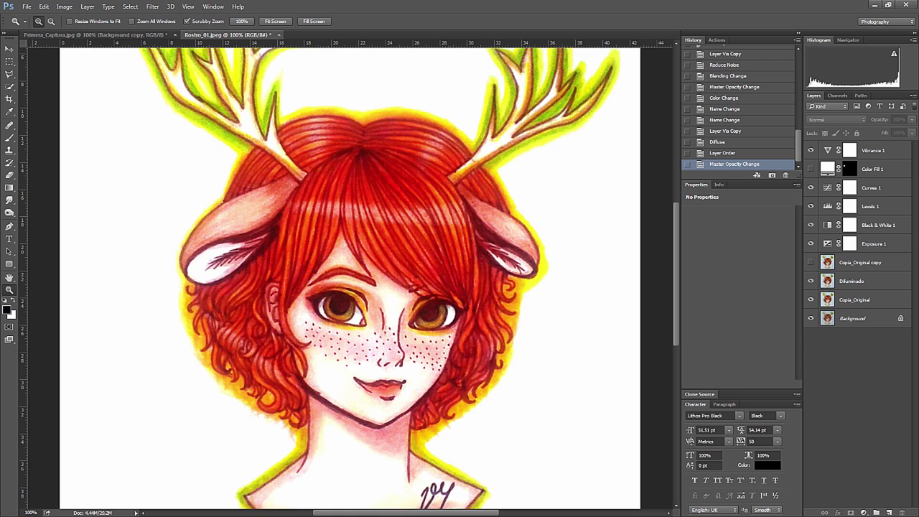
Step: Set Copia_Original copy's opacity to 31% and fit the whole drawing in the window
left_click(860, 262)
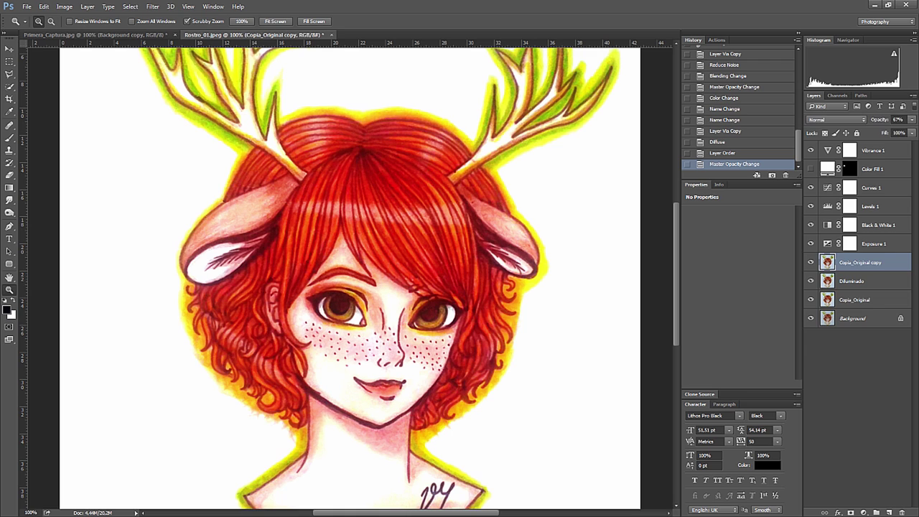
left_click_drag(898, 130, 880, 131)
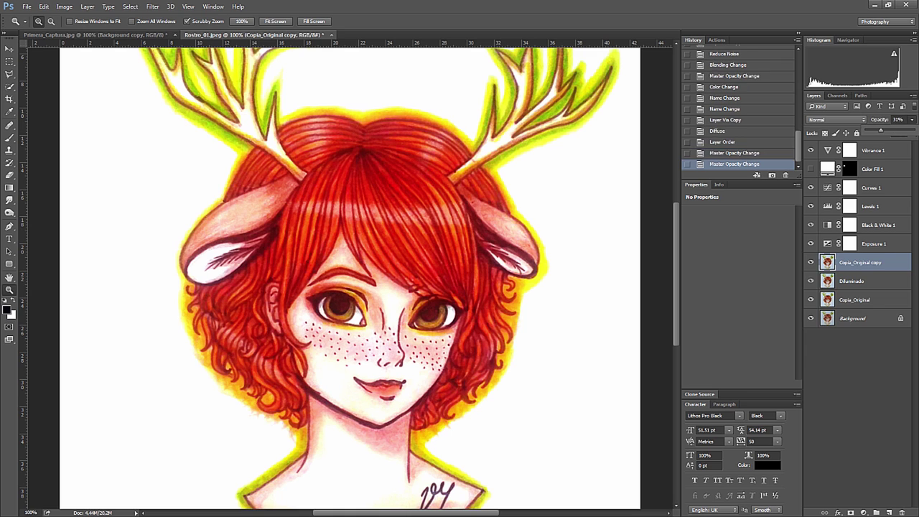
left_click(855, 351)
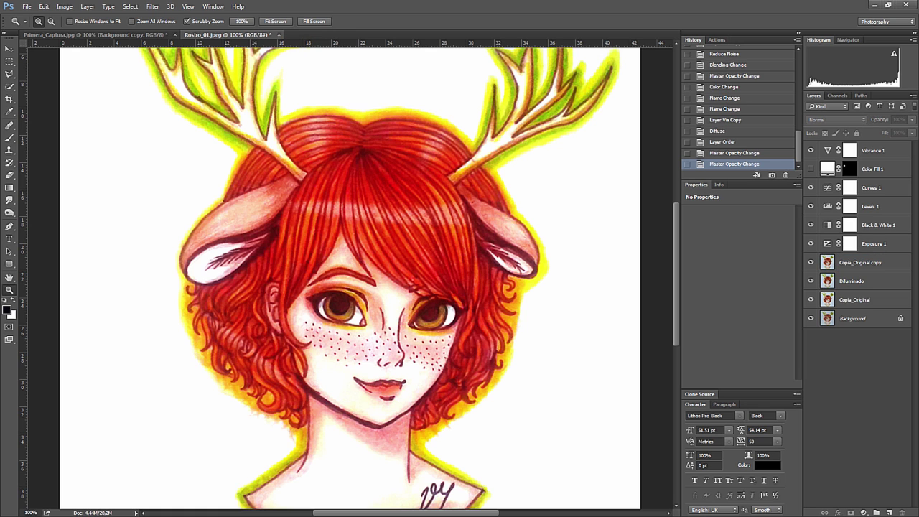
key("ctrl+0")
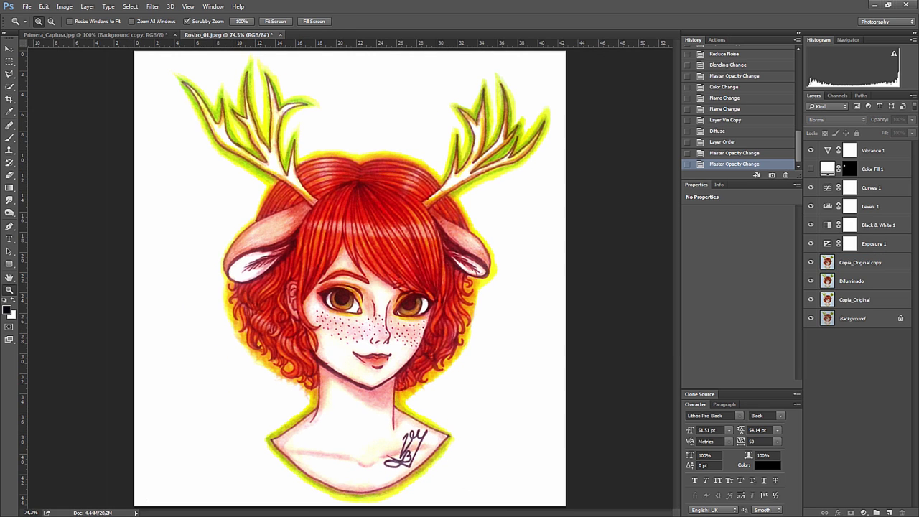